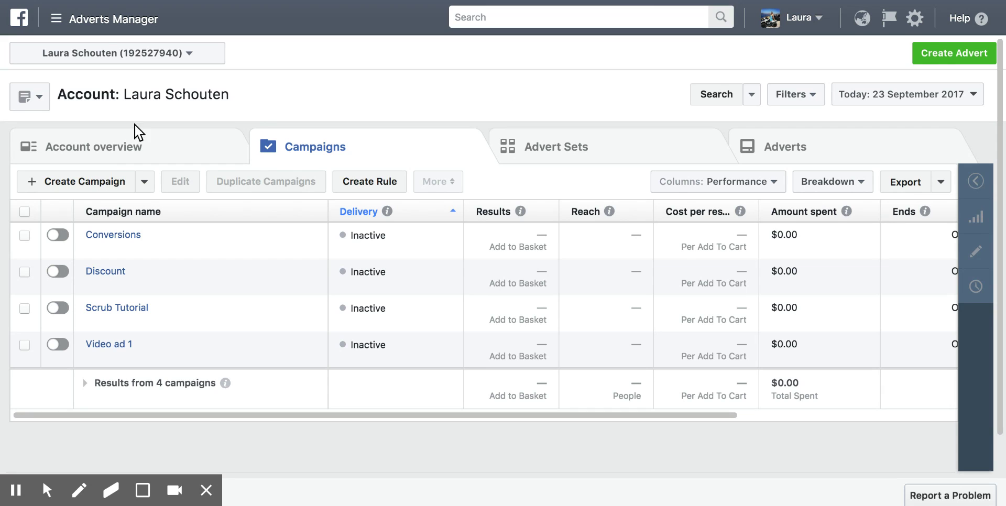
Step: Create a campaign with the Conversions objective, name it "Conversion tests" and continue to the advert set
click(109, 182)
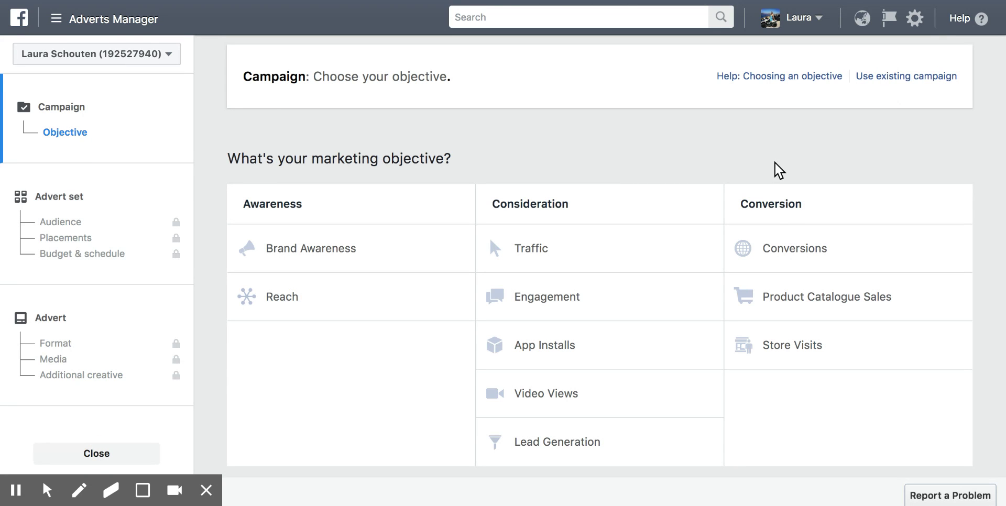
click(788, 246)
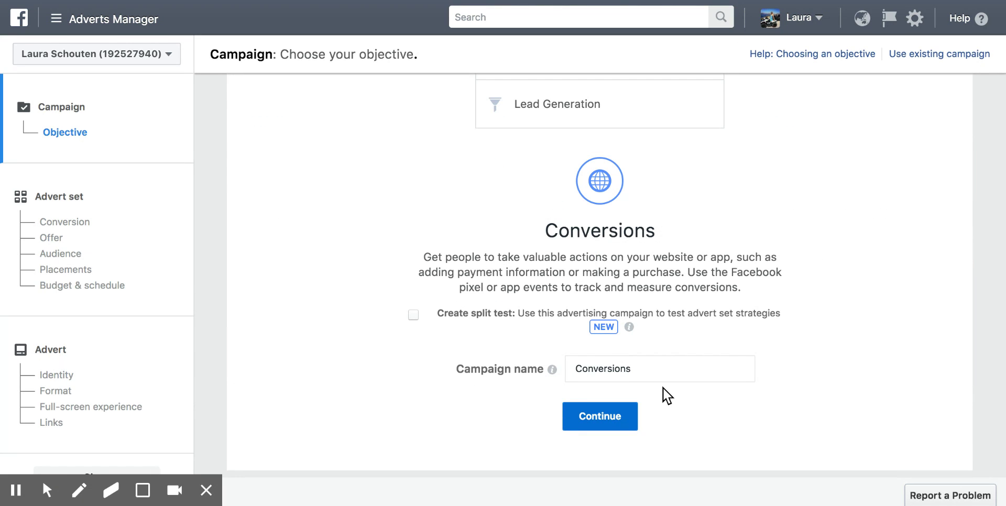
click(639, 370)
key(BackSpace)
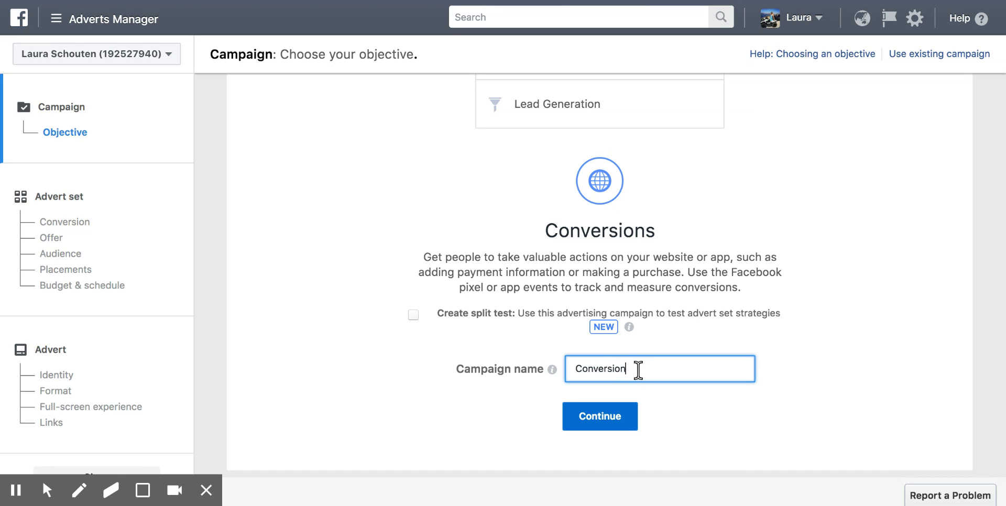
text(tests)
click(618, 419)
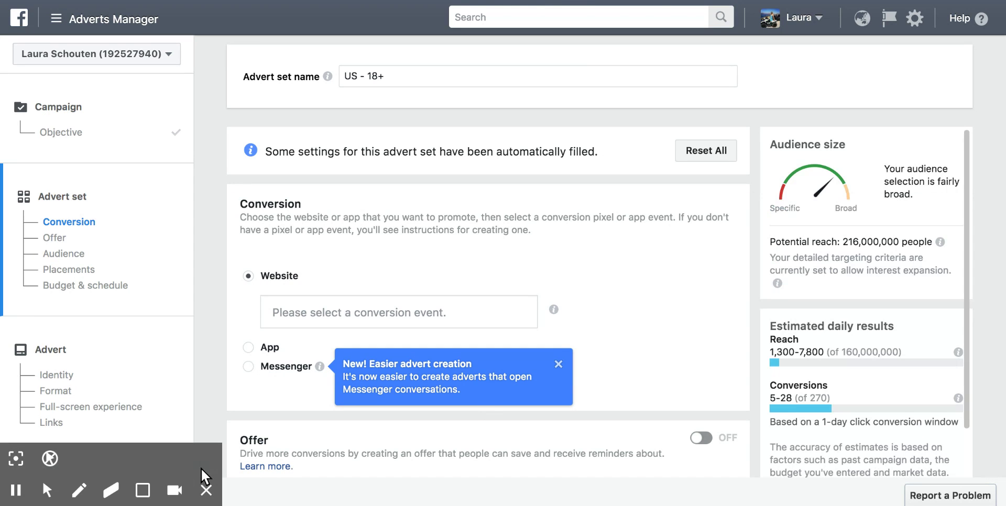
Step: Choose Add to Basket as the website conversion event for the advert set
click(284, 317)
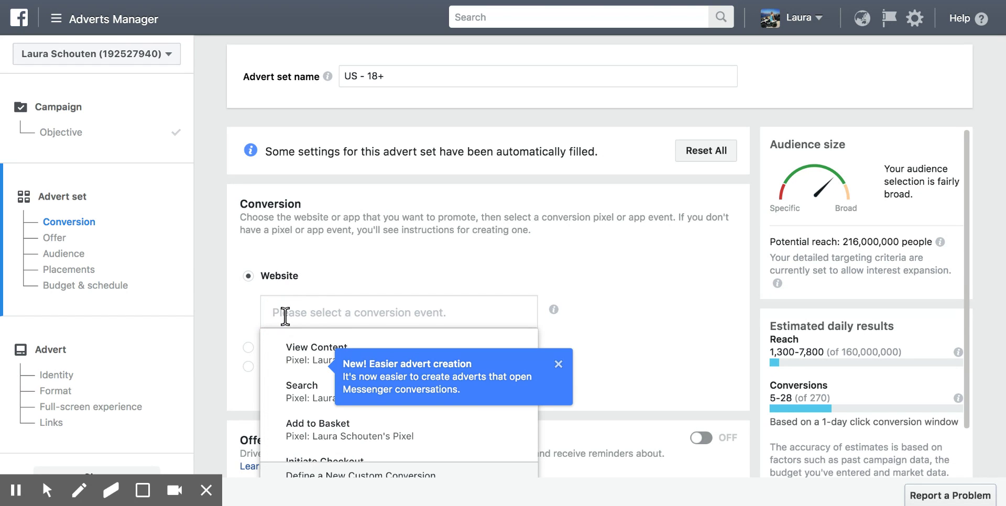
click(320, 433)
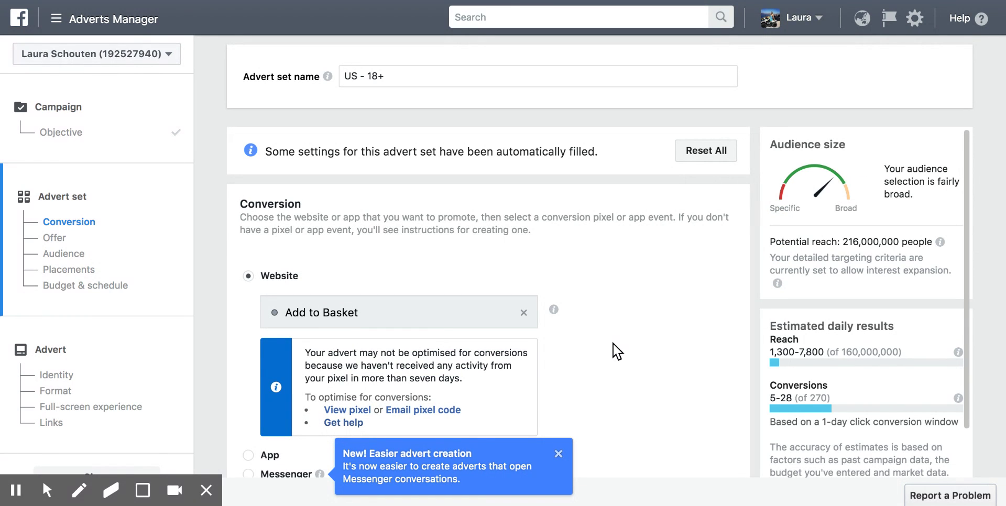
Step: Add the countries Canada and Australia to the audience's included locations
scroll(618, 352, down, 6)
scroll(618, 351, down, 5)
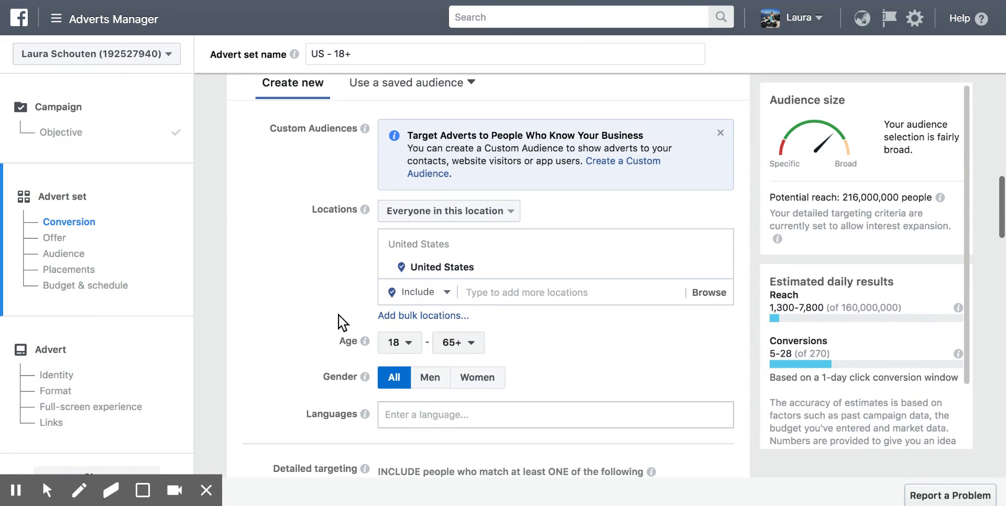
scroll(222, 303, down, 1)
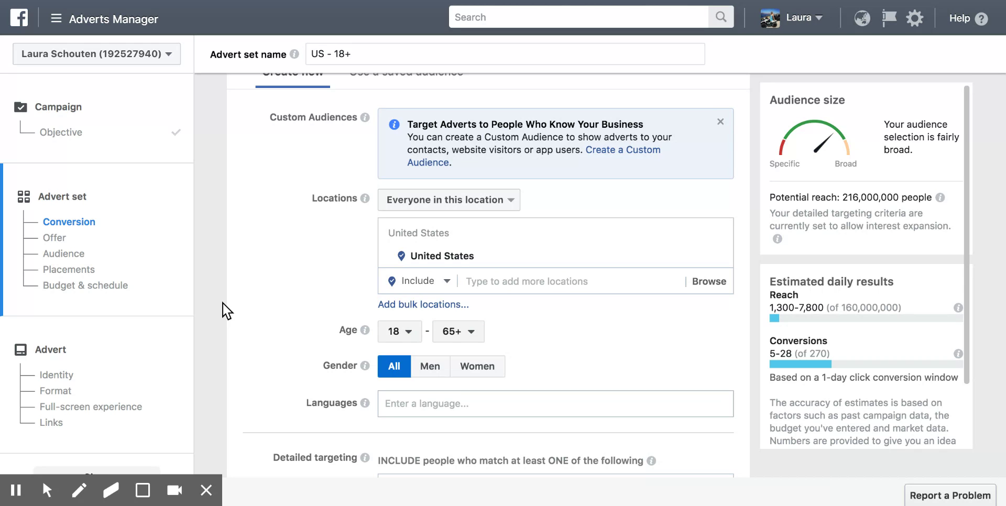
click(479, 277)
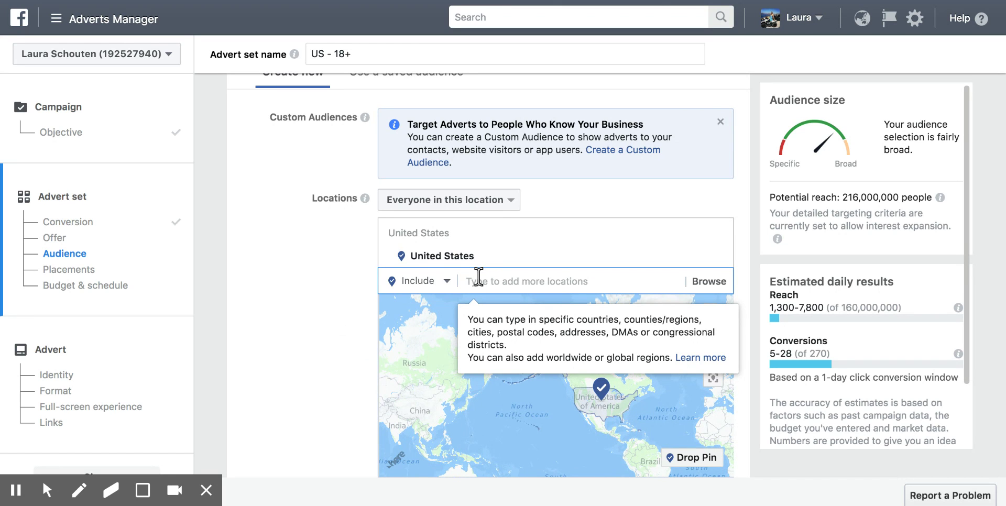
text(canada)
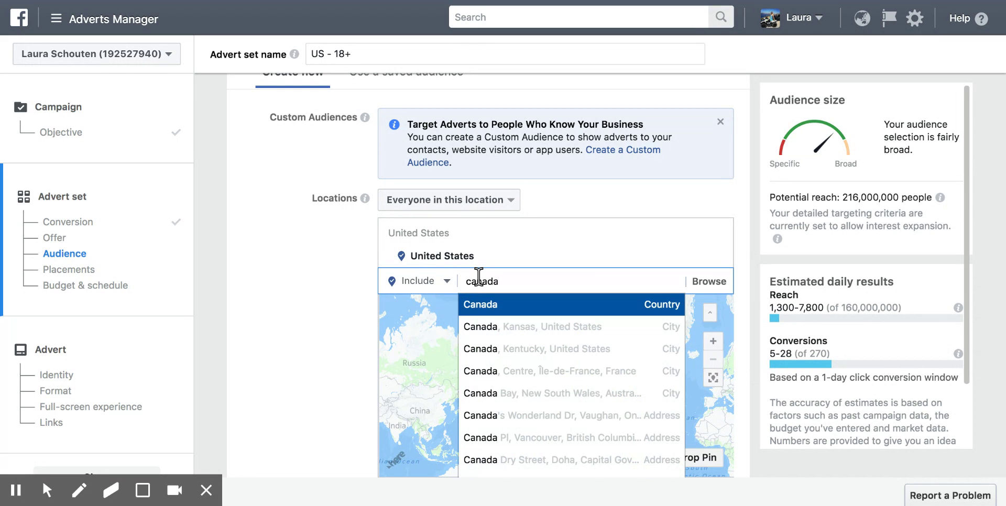
click(489, 310)
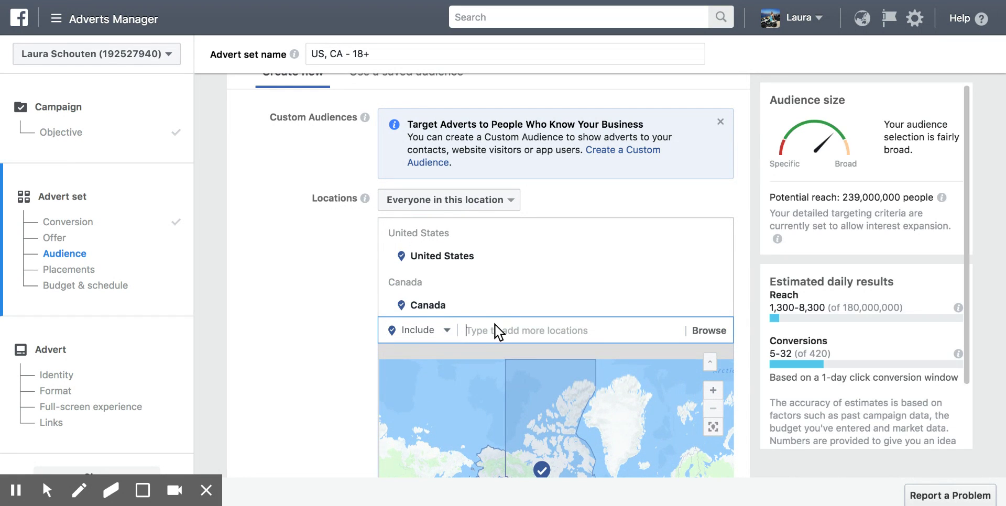
click(493, 328)
text(aus)
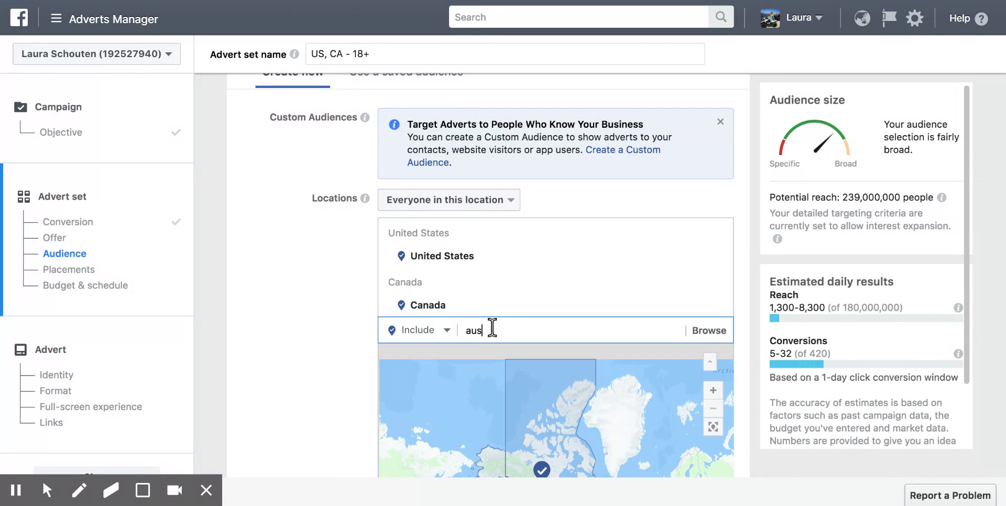
text(tralia)
click(496, 348)
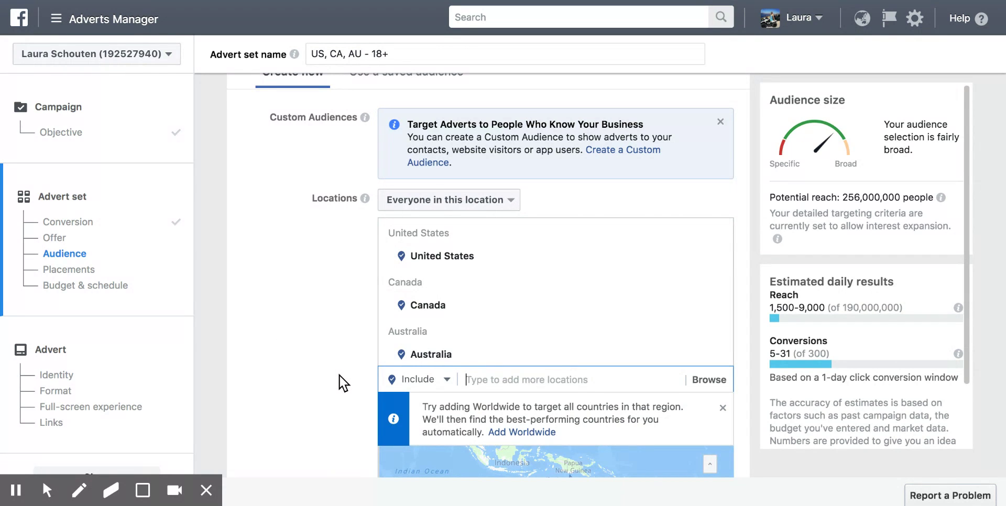
Step: Include the United Kingdom and New Zealand as further countries in the audience locations
scroll(338, 376, down, 2)
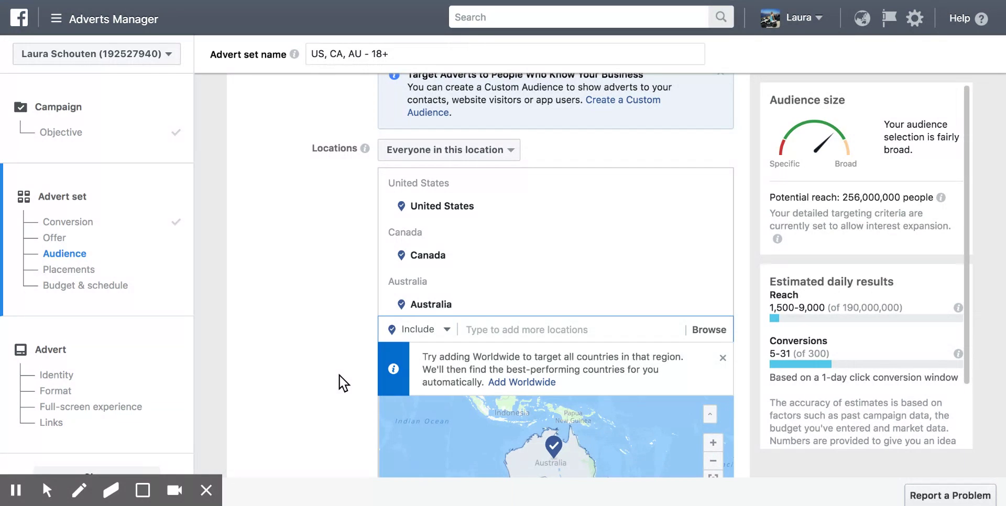
text(united)
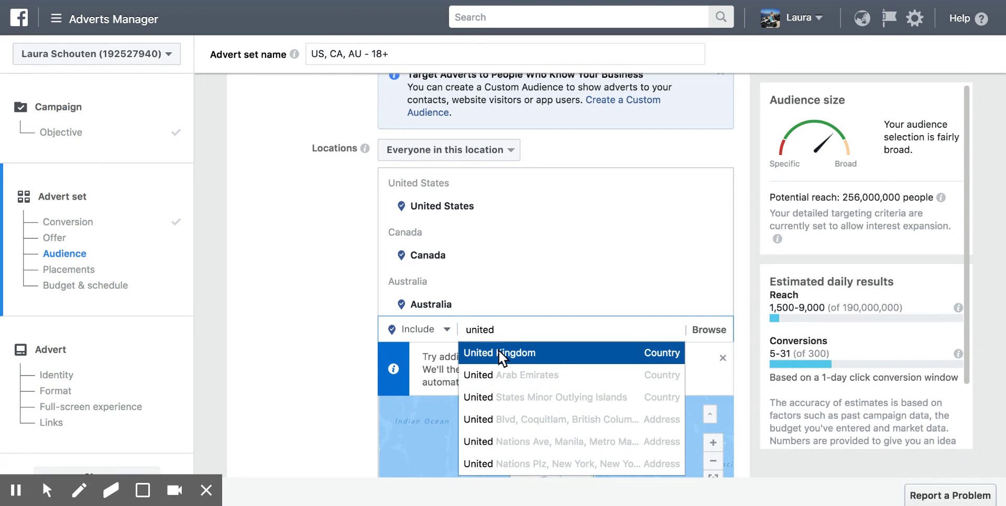
click(499, 353)
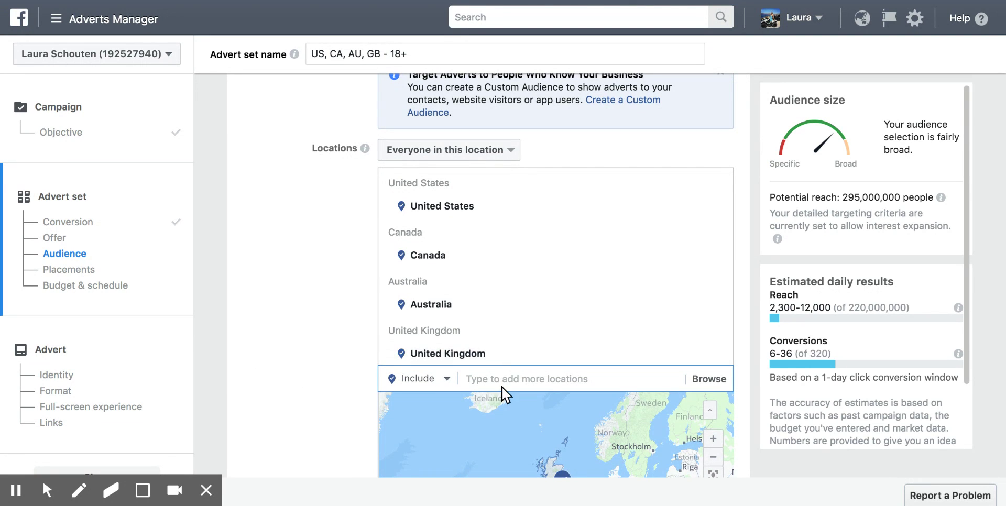
text(new )
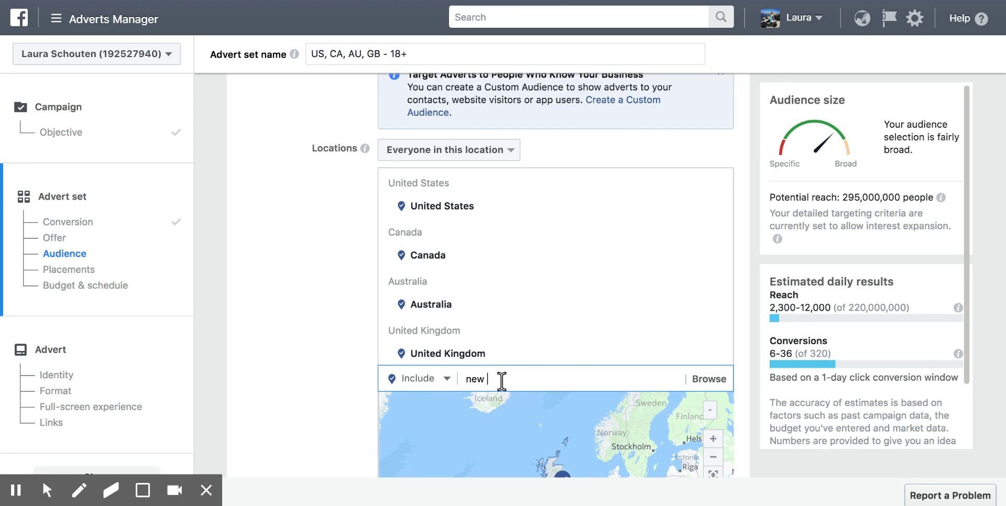
text(zeal)
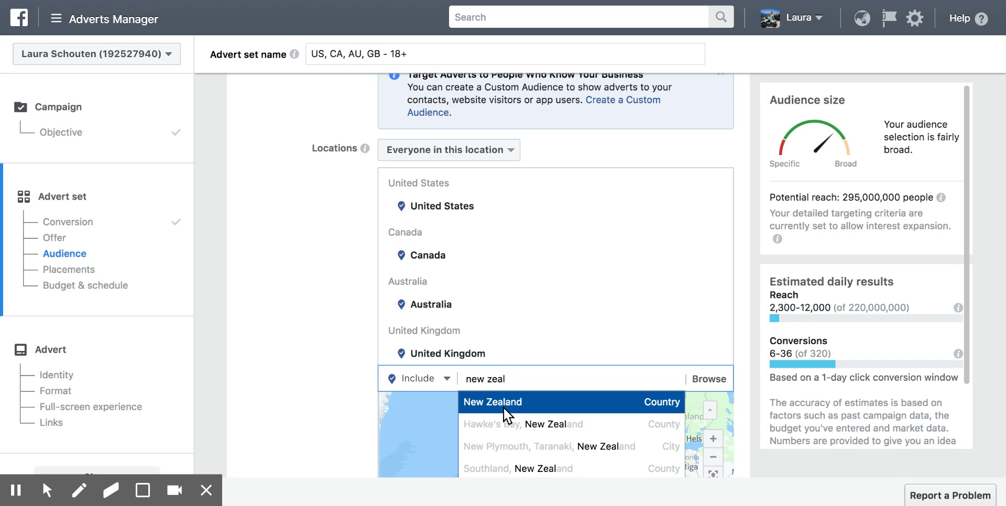
click(503, 407)
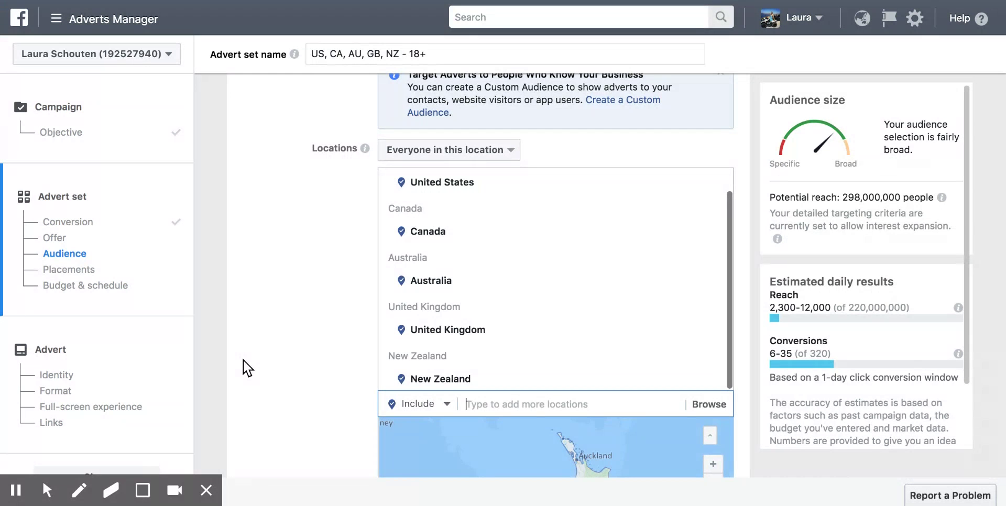
Step: Include the Netherlands as a country in the audience locations
click(483, 411)
text(ne)
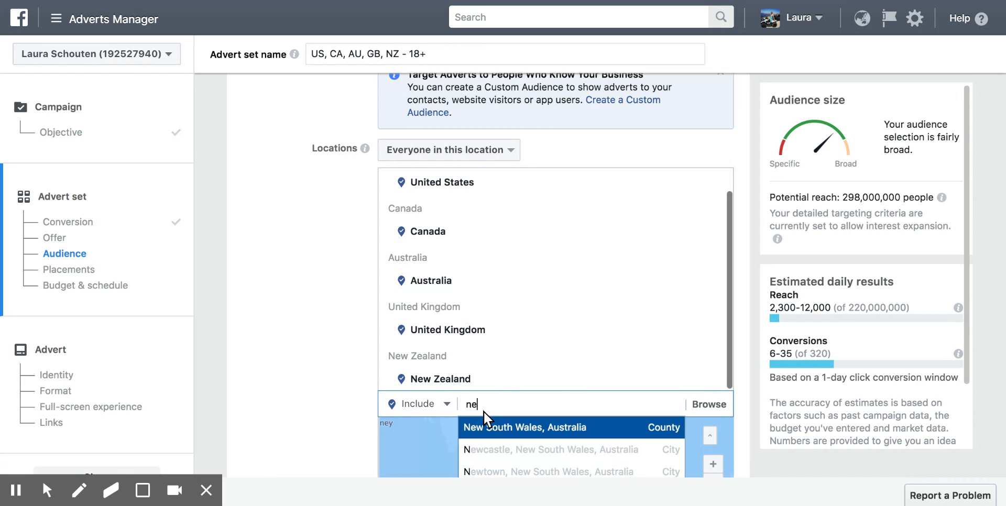
text(therlands)
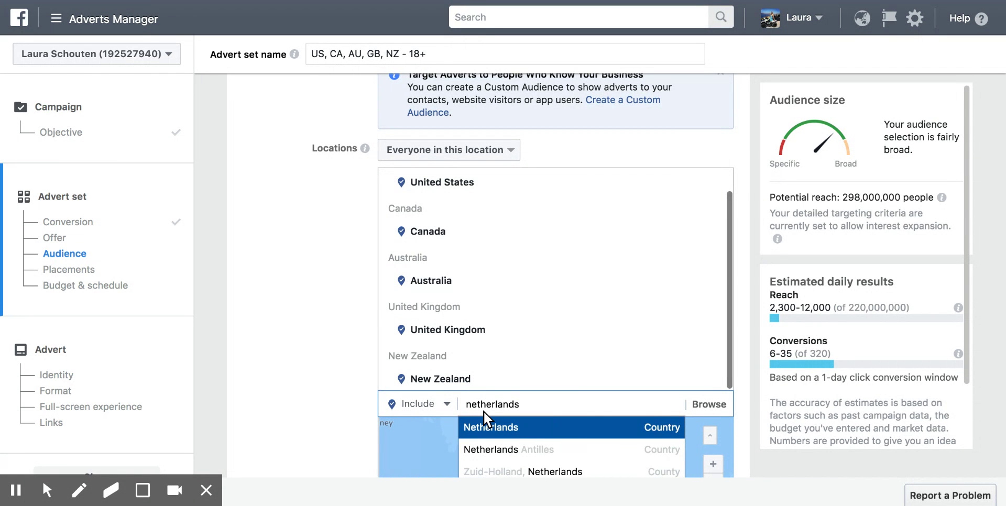
click(499, 427)
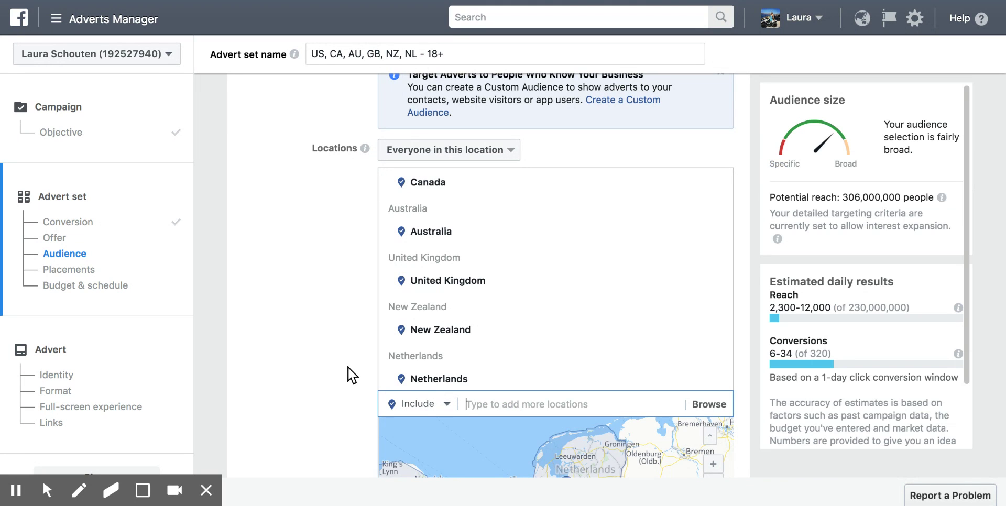
Step: Restrict the audience's language to English (All)
scroll(352, 376, down, 5)
scroll(352, 376, down, 5)
scroll(352, 376, down, 4)
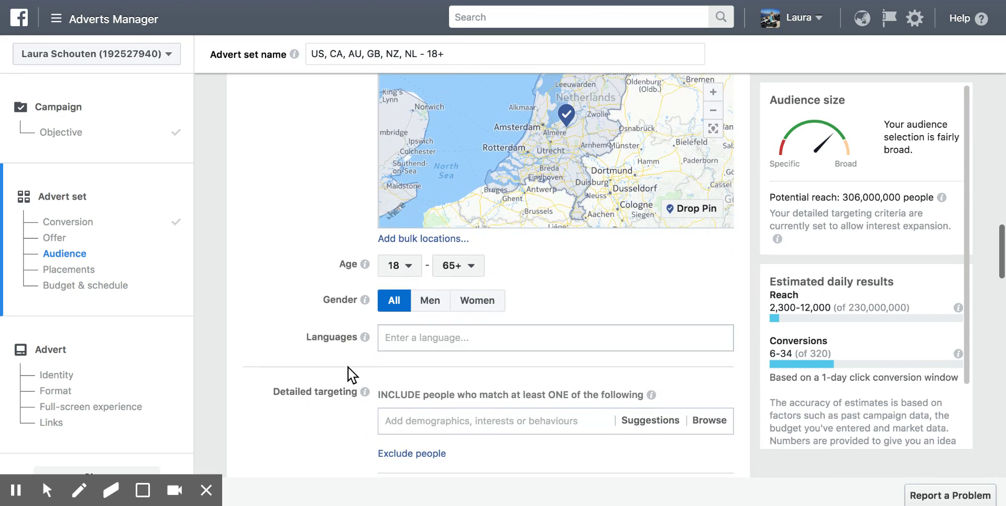
click(402, 337)
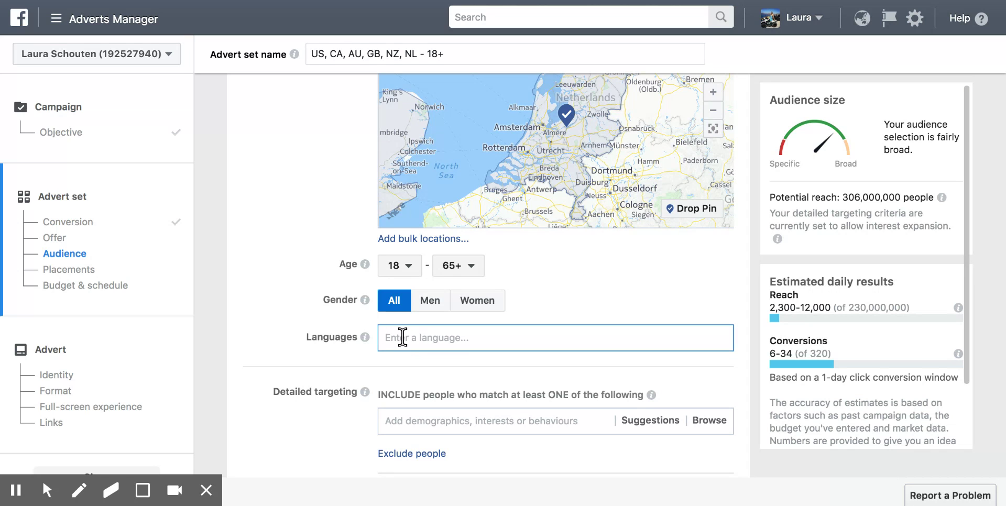
text(english)
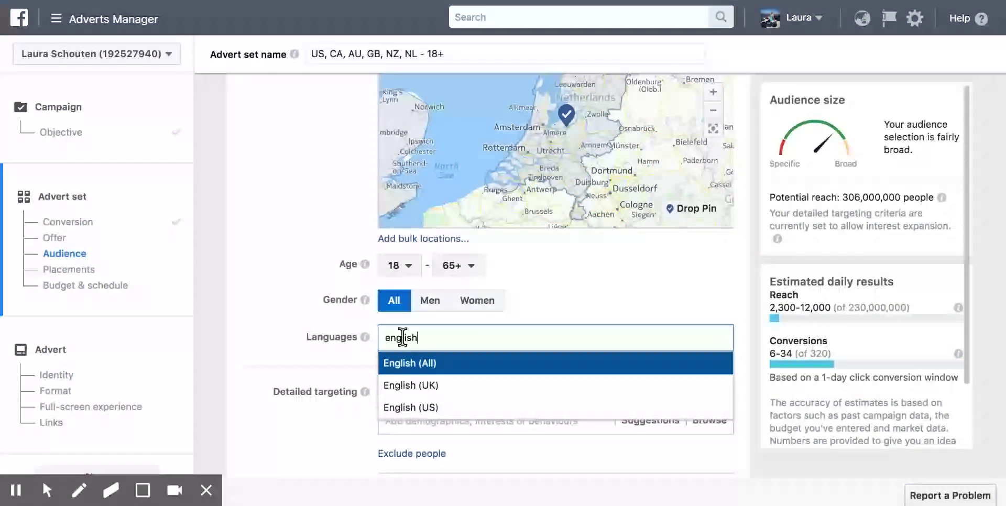
click(420, 369)
mouse_move(370, 340)
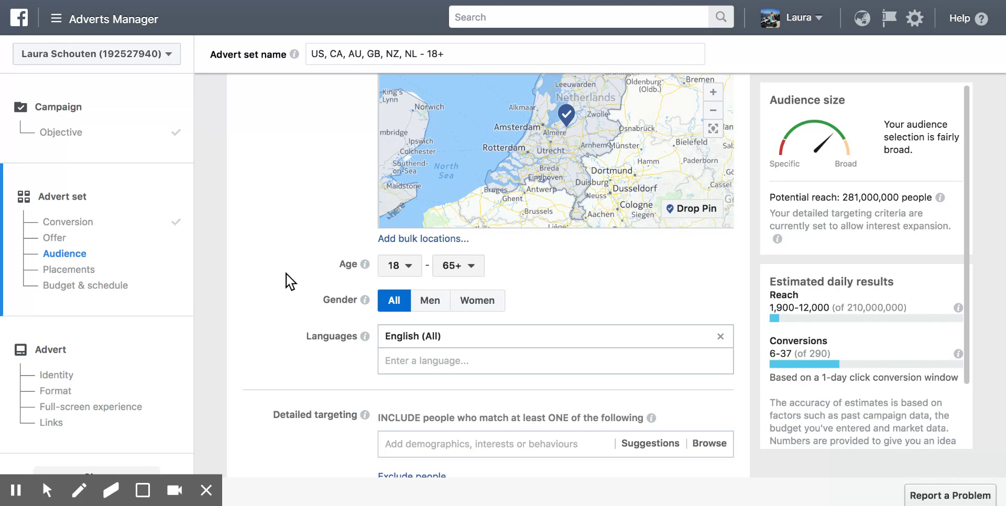
Step: Review the audience's selected locations, the available minimum ages, and the gender and language settings
scroll(287, 278, up, 1)
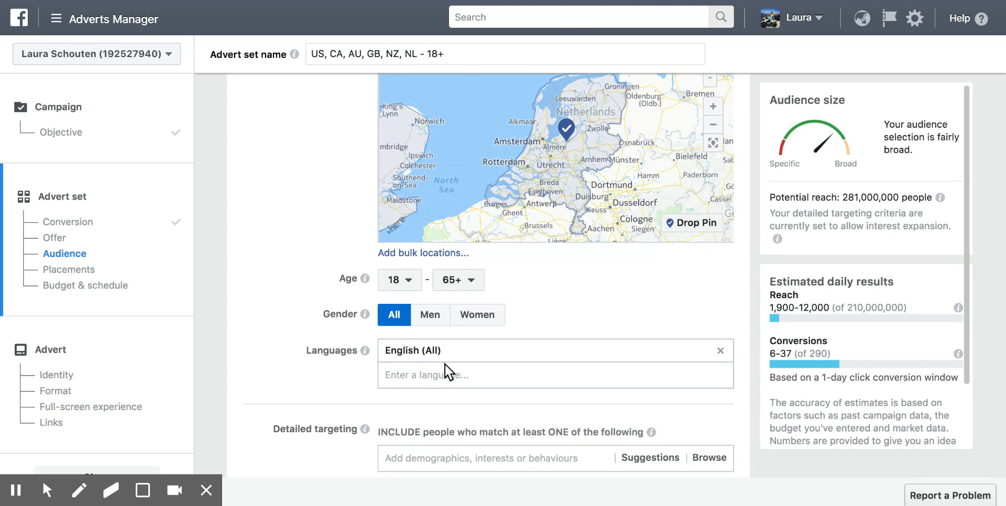
scroll(302, 262, up, 1)
scroll(302, 262, up, 5)
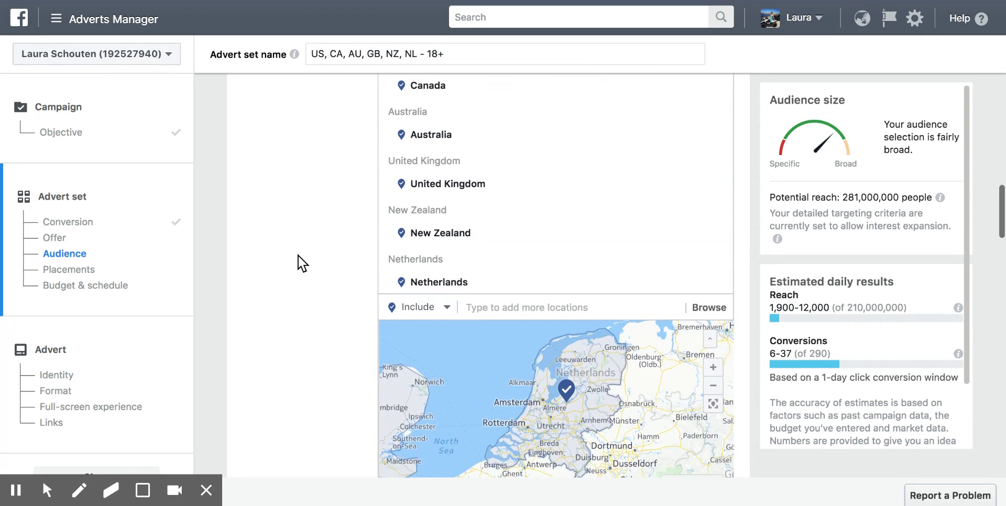
scroll(302, 262, up, 1)
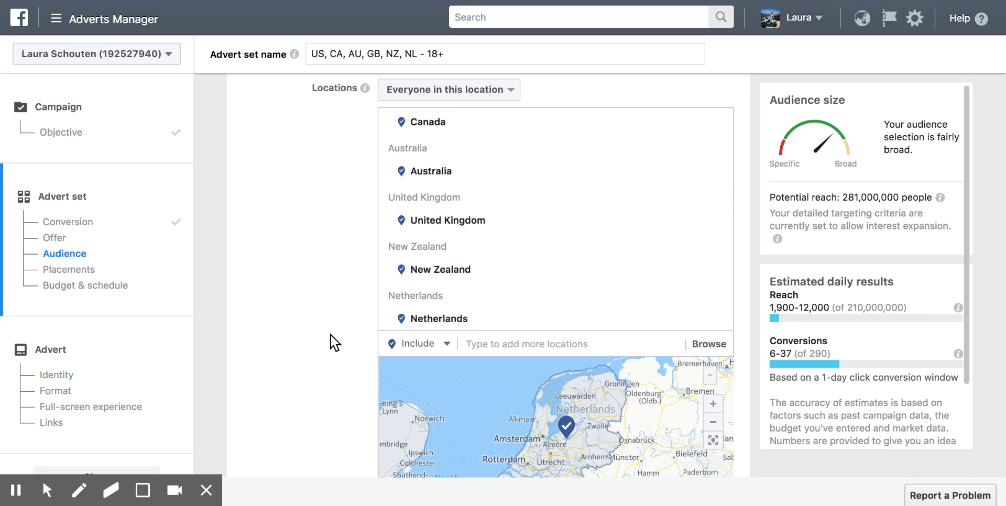
scroll(334, 344, down, 5)
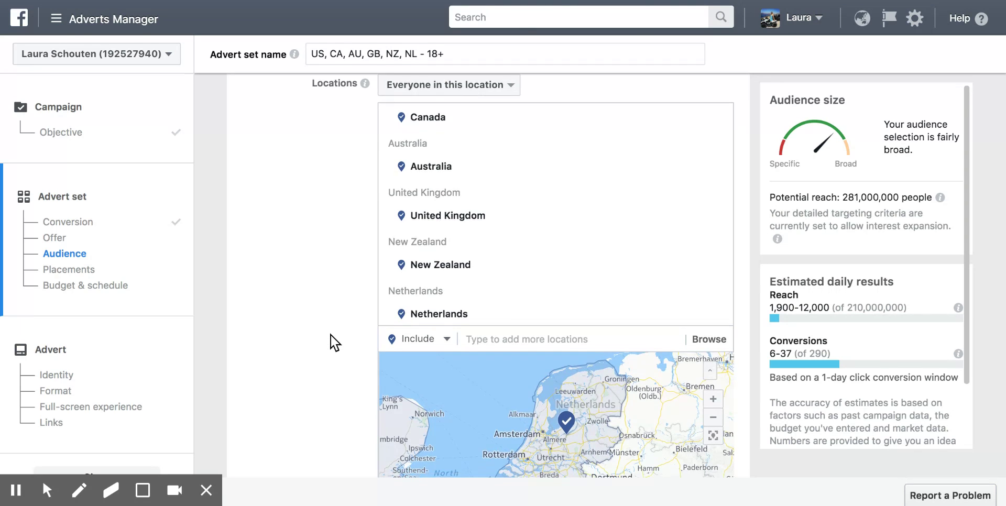
scroll(332, 344, down, 1)
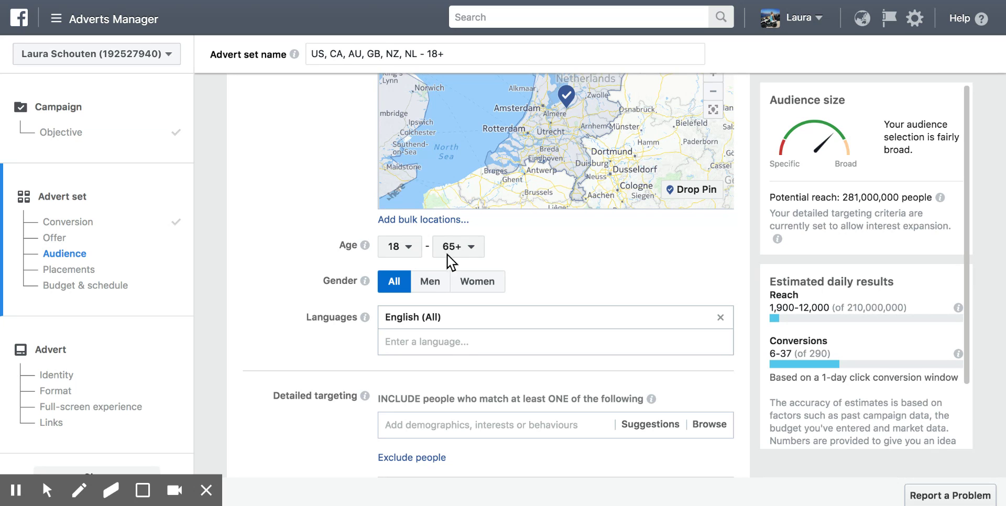
click(405, 251)
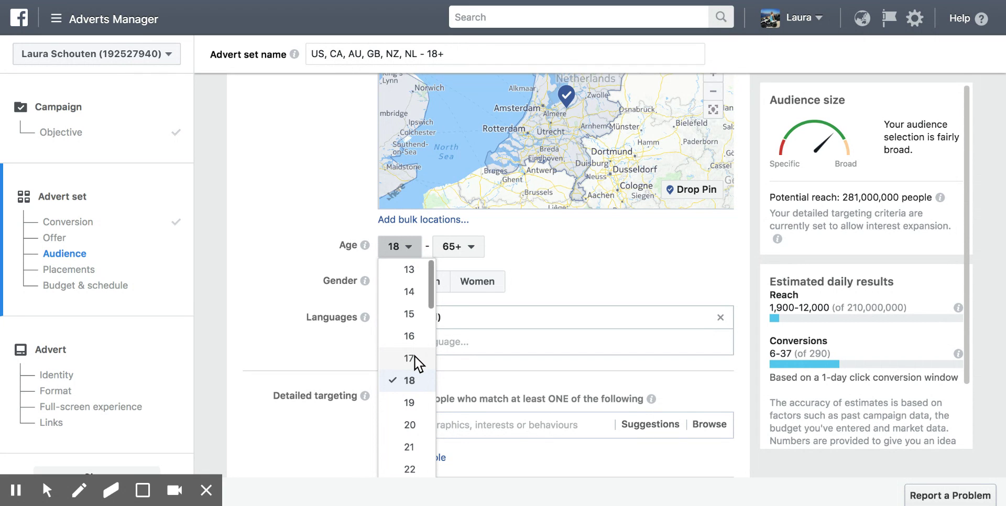
click(302, 351)
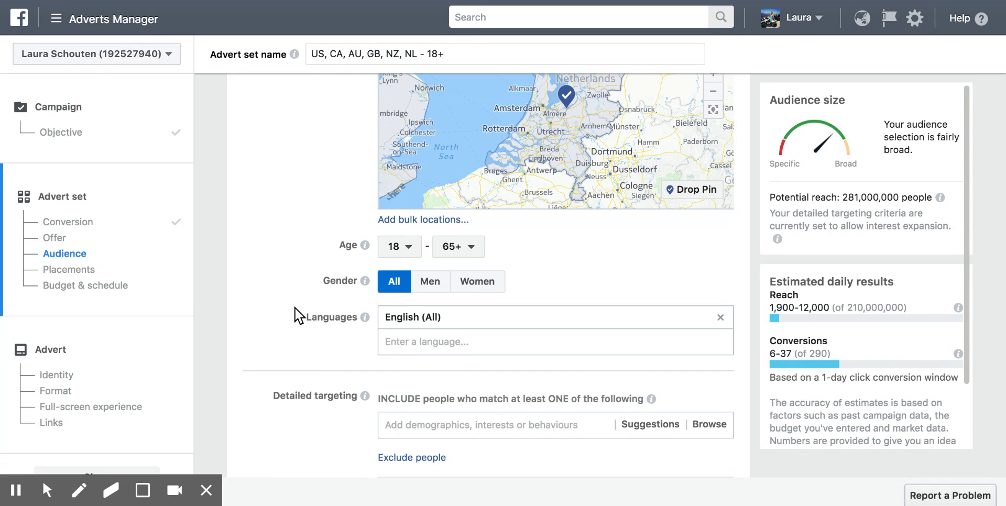
scroll(296, 315, up, 3)
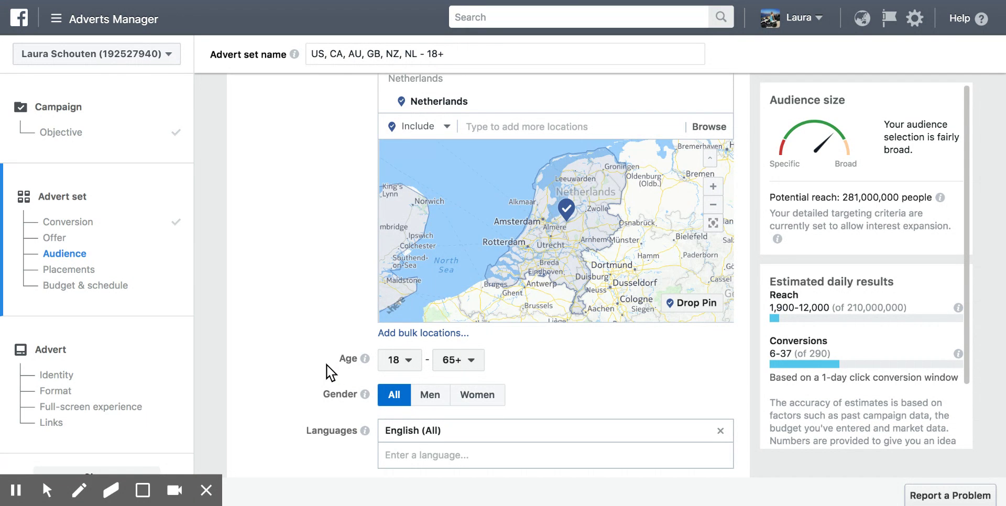
scroll(326, 365, down, 2)
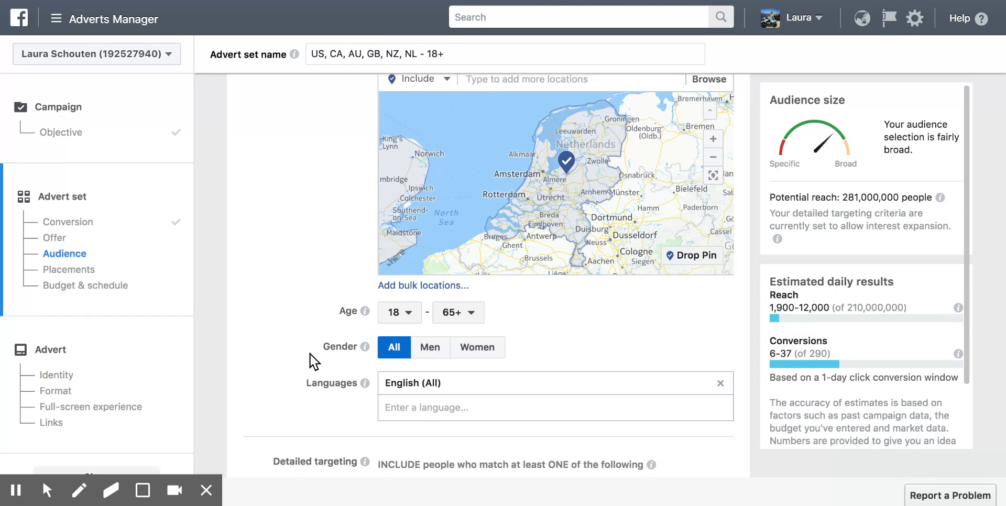
Step: Check the included countries again together with the age range, gender and language of the audience
scroll(310, 354, down, 1)
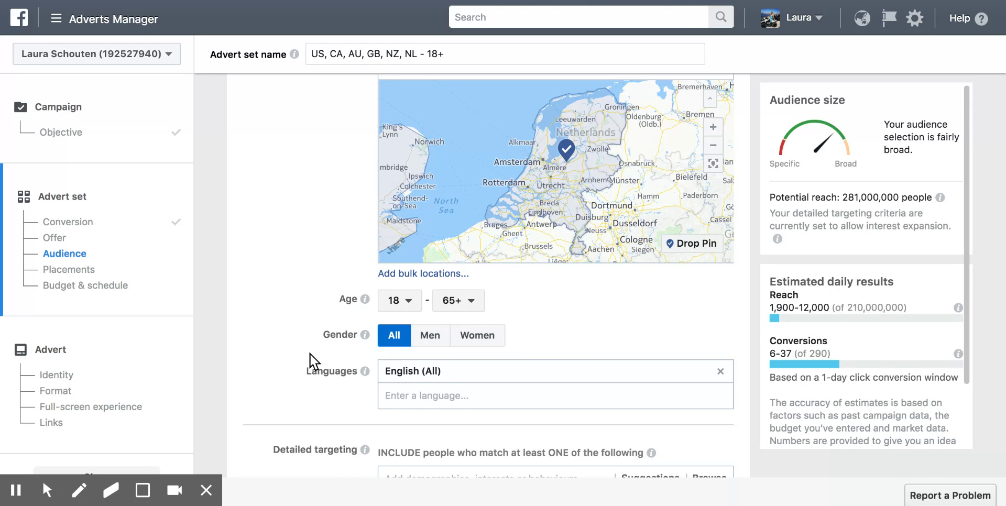
scroll(309, 353, up, 1)
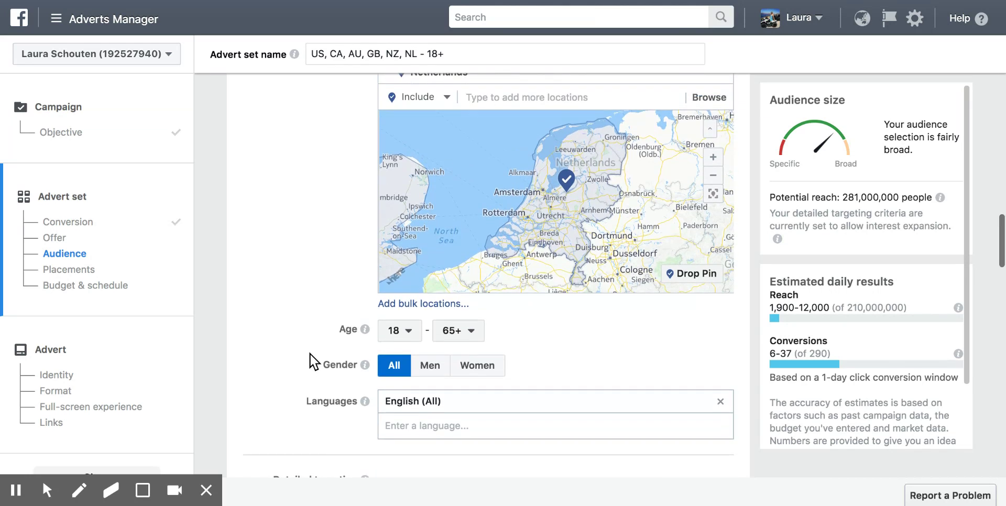
scroll(310, 353, up, 1)
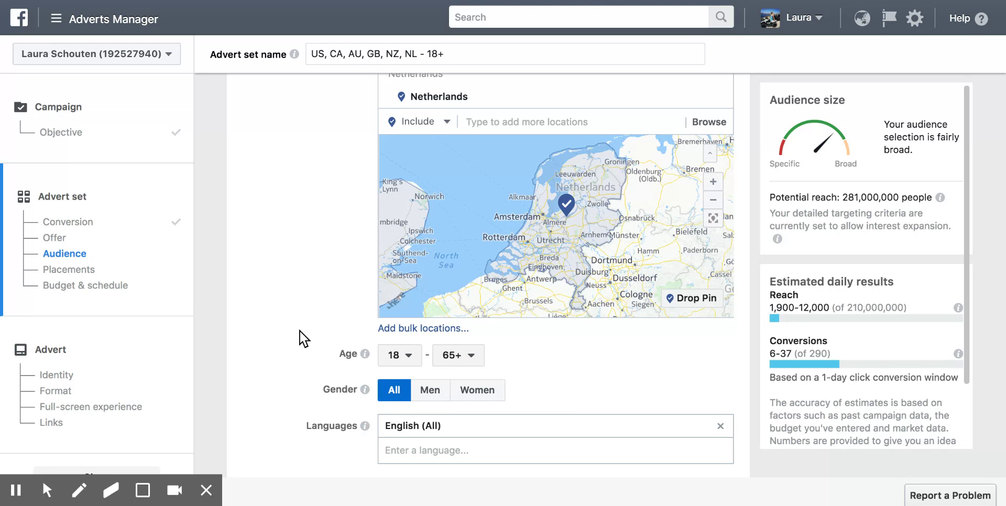
scroll(303, 339, up, 3)
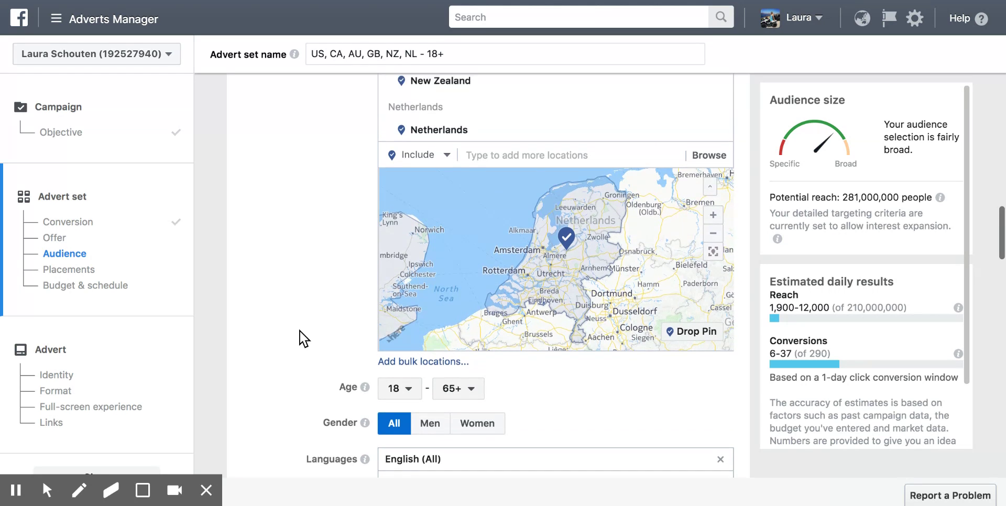
scroll(303, 339, up, 5)
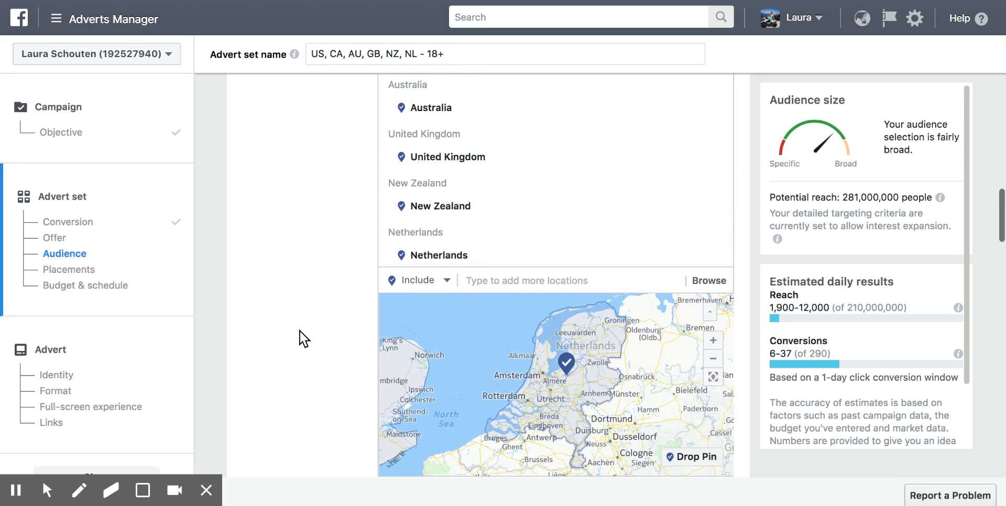
scroll(303, 338, down, 5)
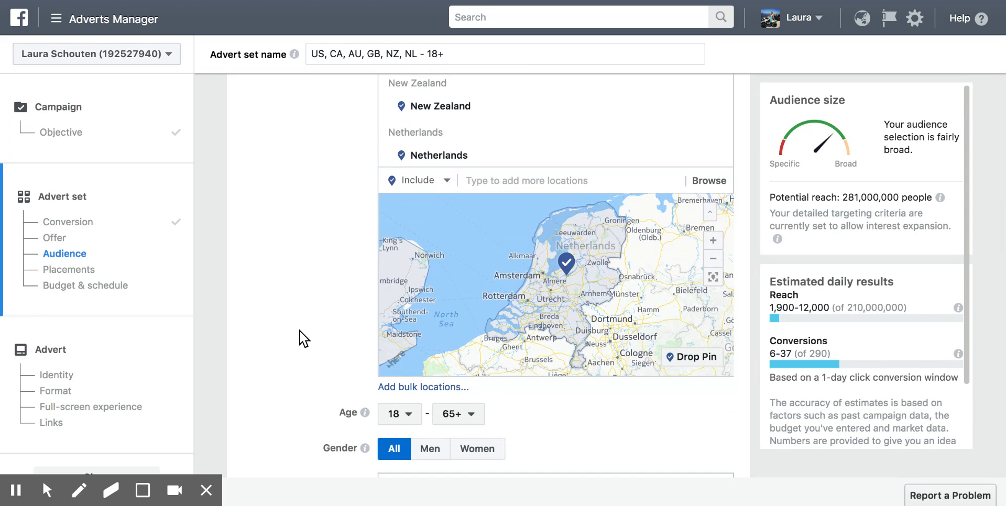
scroll(303, 339, down, 3)
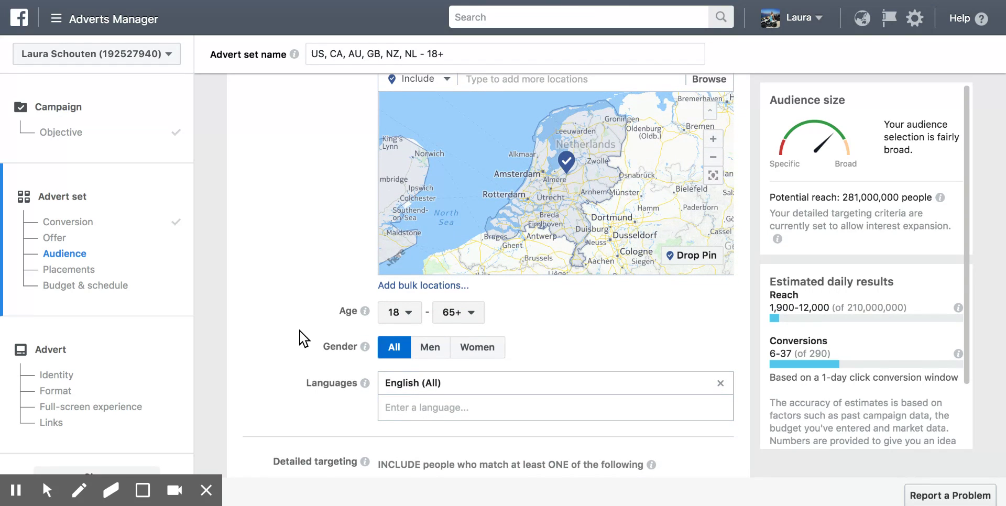
Step: Turn off expanding interests when it may increase conversions at a lower cost per conversion
scroll(303, 338, down, 5)
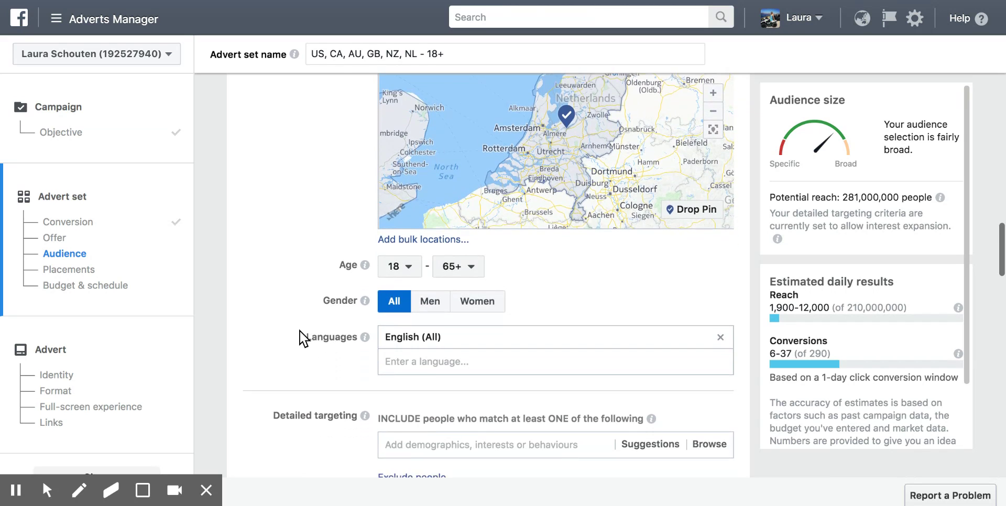
scroll(303, 339, down, 2)
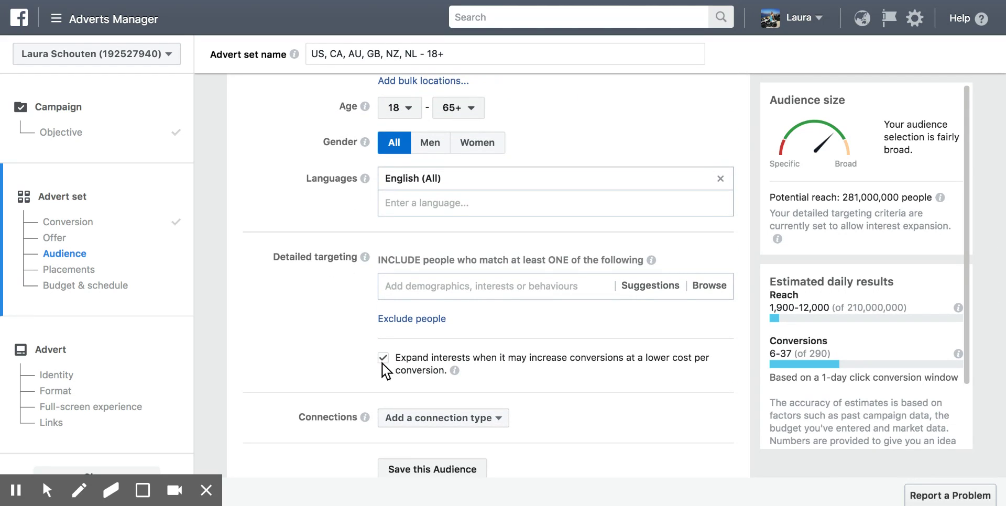
click(384, 361)
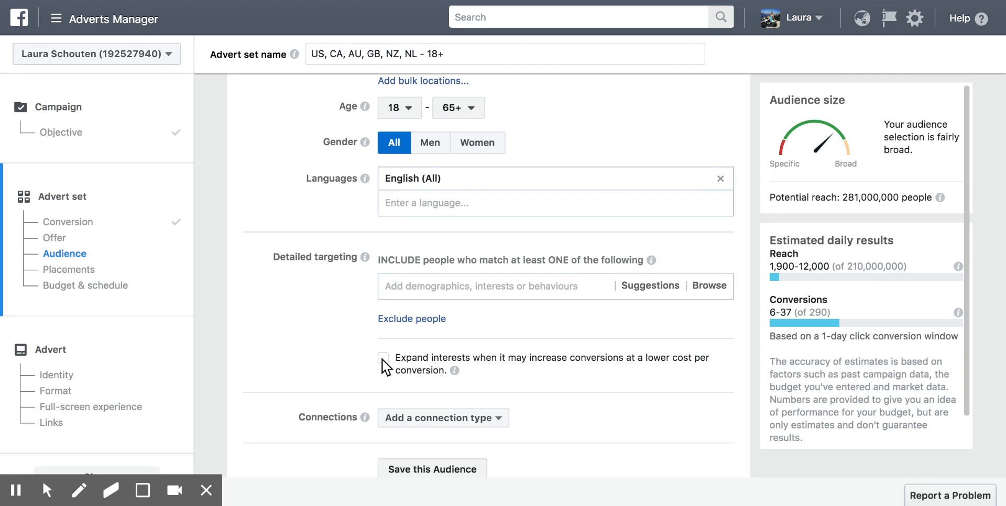
Step: Examine the suggested demographics, interests and behaviours for detailed targeting without selecting any
click(393, 280)
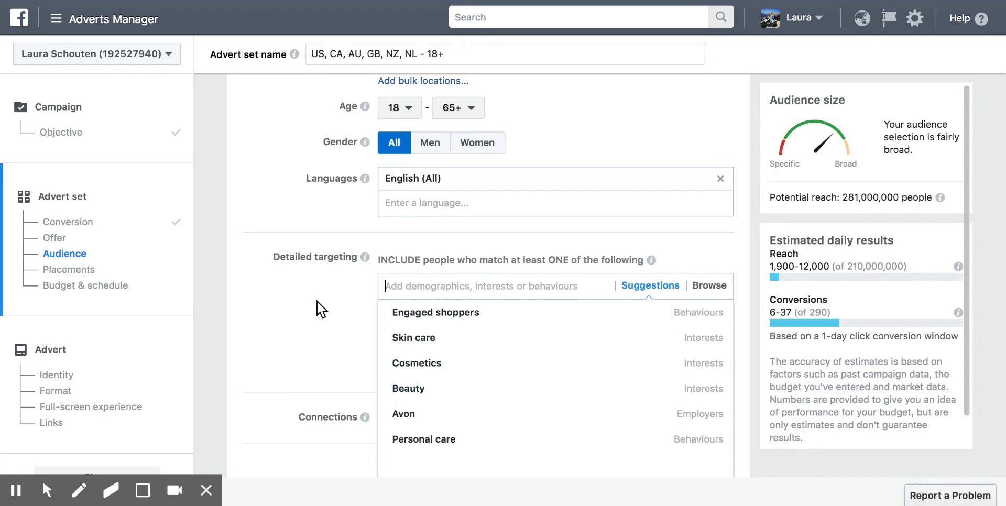
scroll(317, 309, down, 2)
click(317, 309)
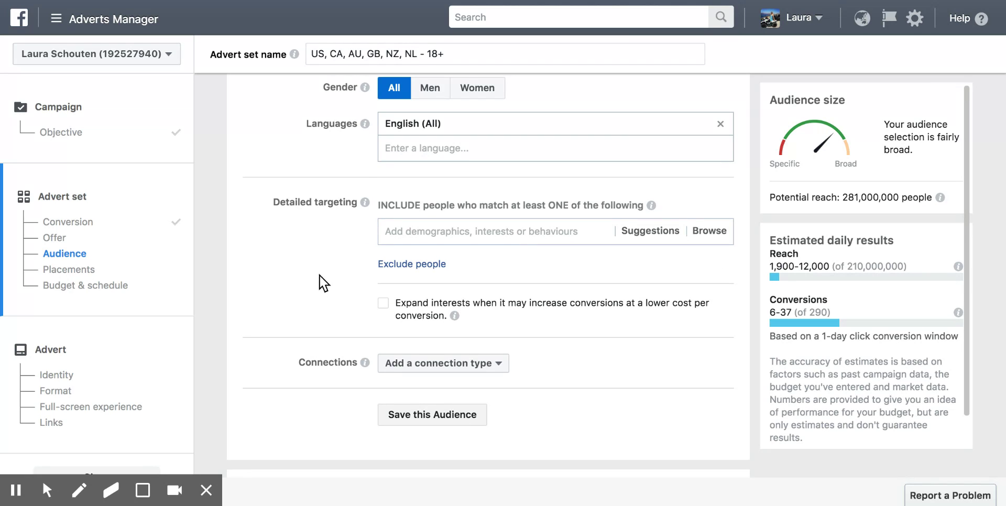
click(398, 233)
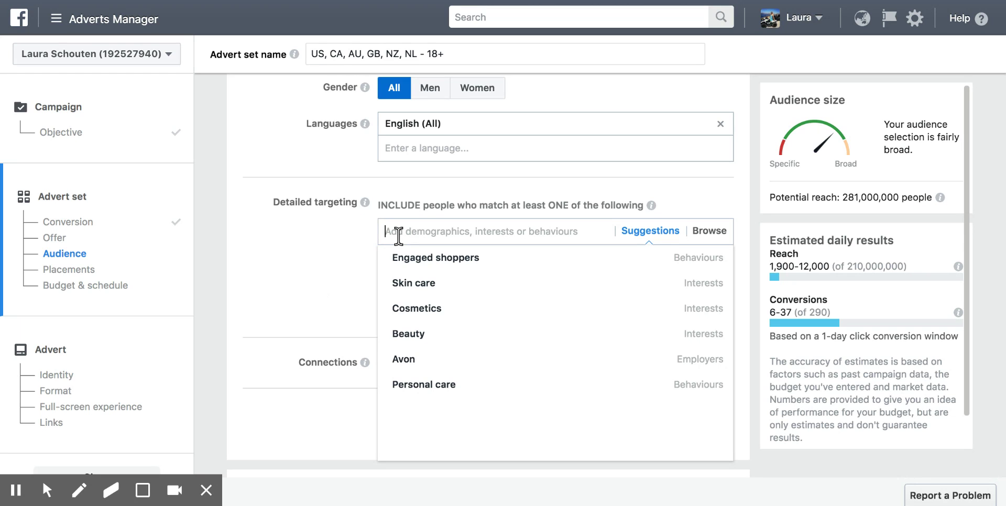
text(b)
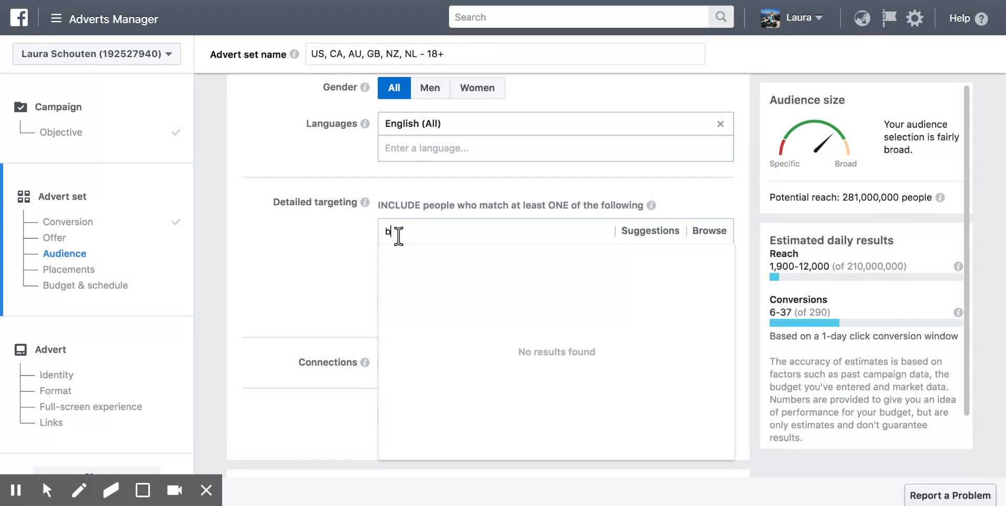
text(eauty)
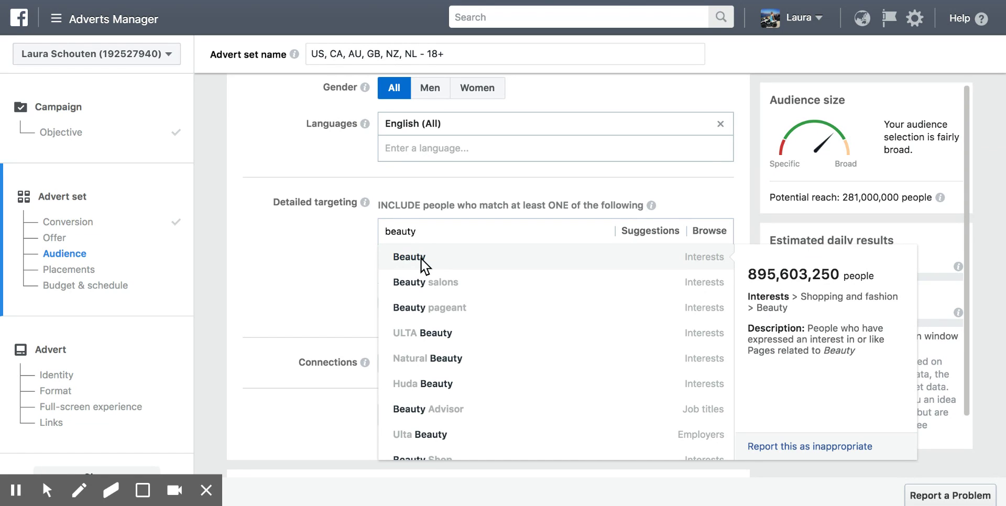
click(421, 258)
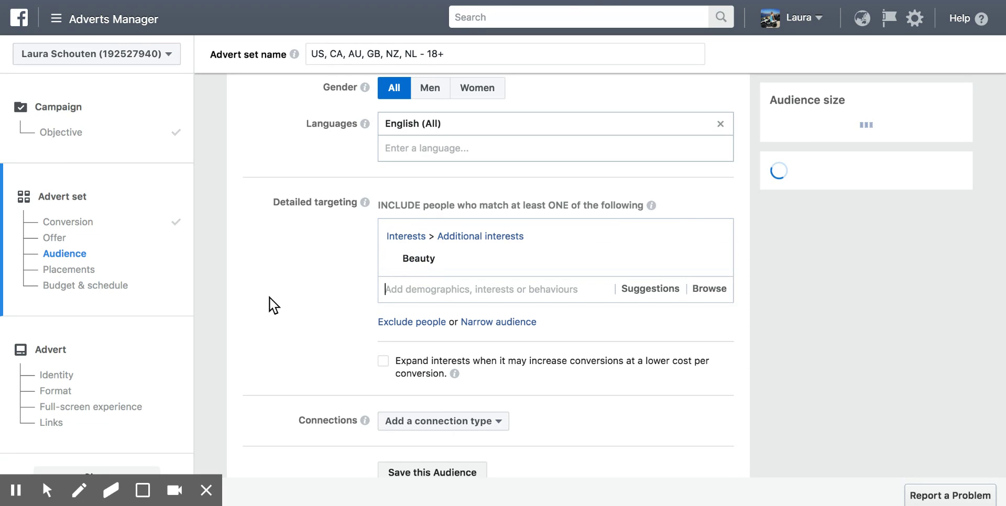
mouse_move(416, 276)
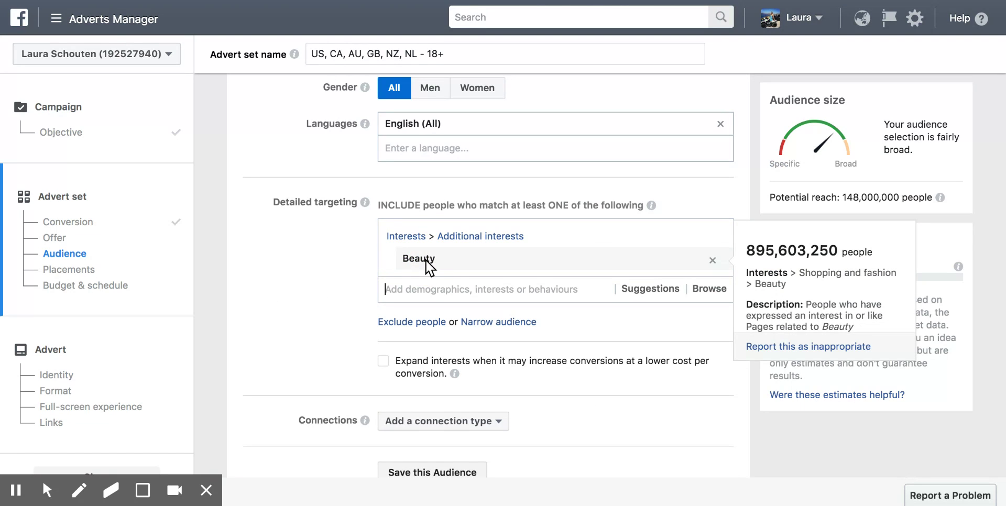
mouse_move(725, 262)
click(716, 259)
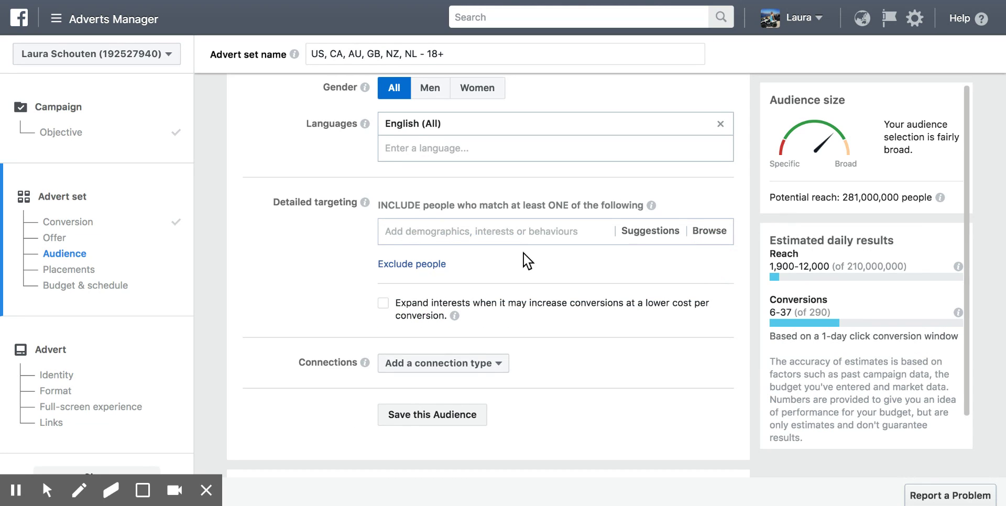
Step: Search detailed targeting for "beauty", browse the matching options and include the Beauty interest
click(388, 231)
text(hea)
text(uty)
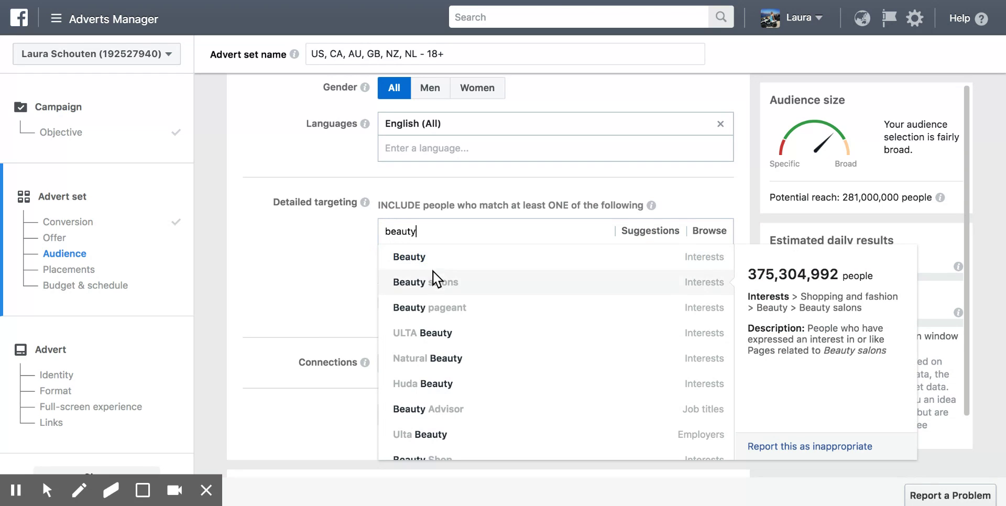
scroll(452, 326, down, 5)
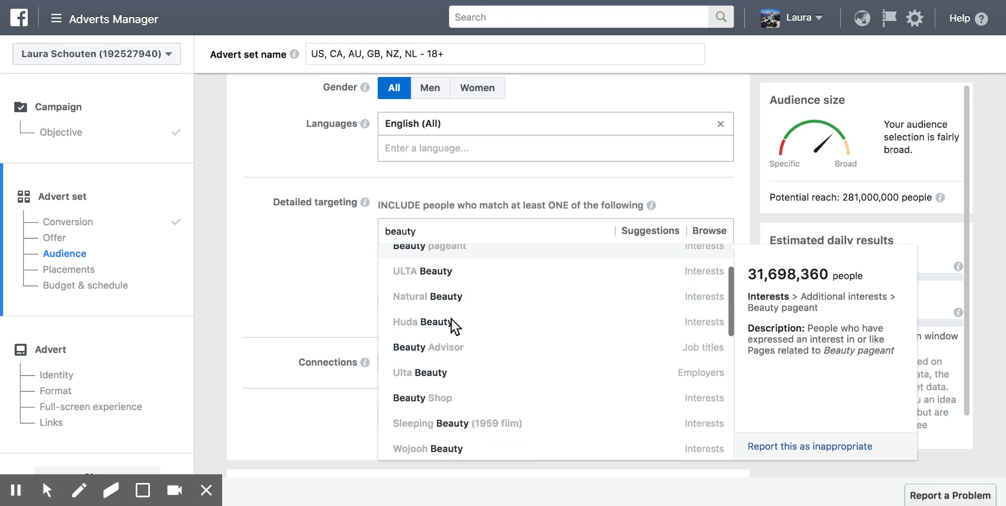
scroll(452, 326, down, 4)
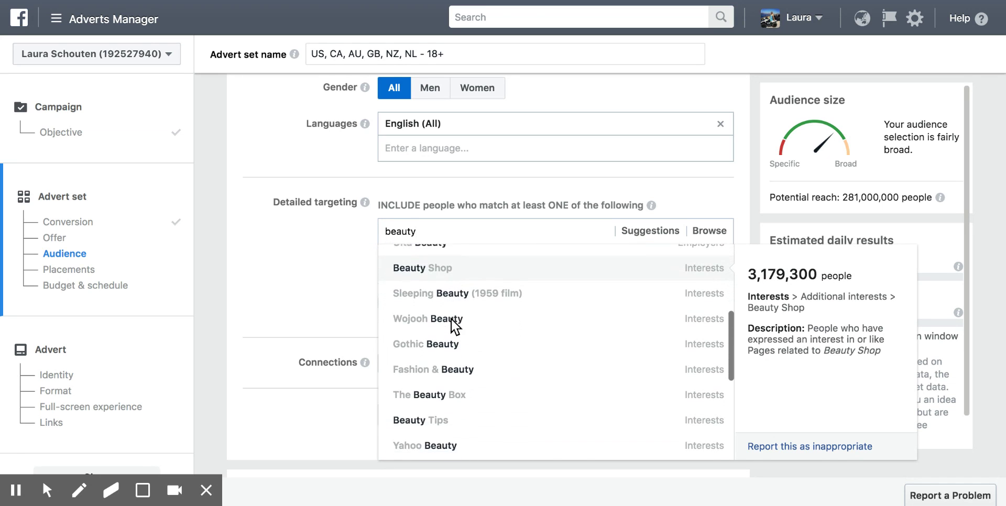
scroll(452, 326, down, 6)
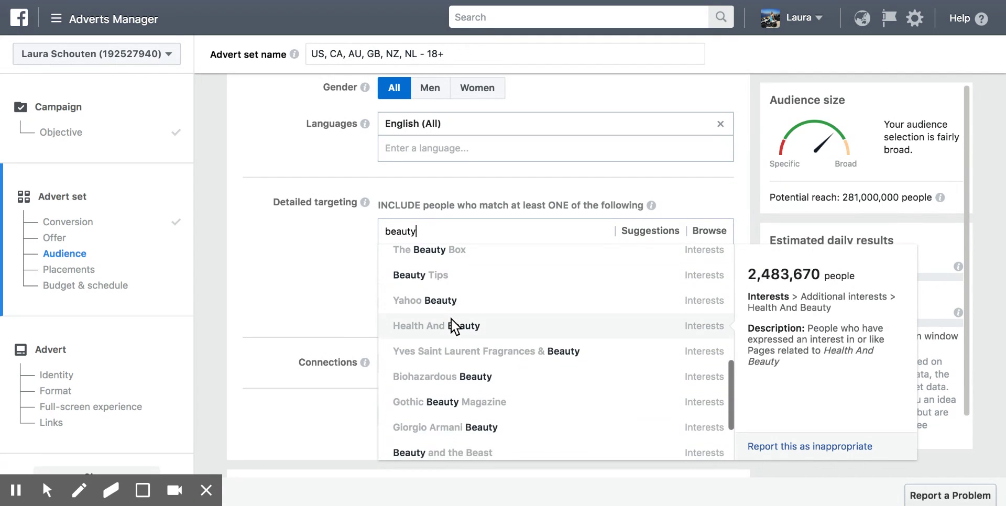
scroll(451, 319, down, 2)
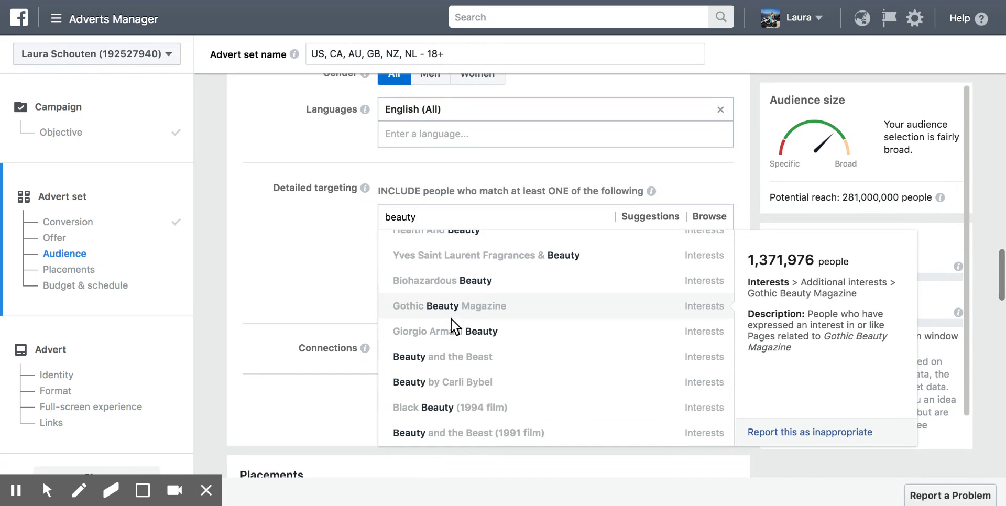
scroll(453, 326, down, 2)
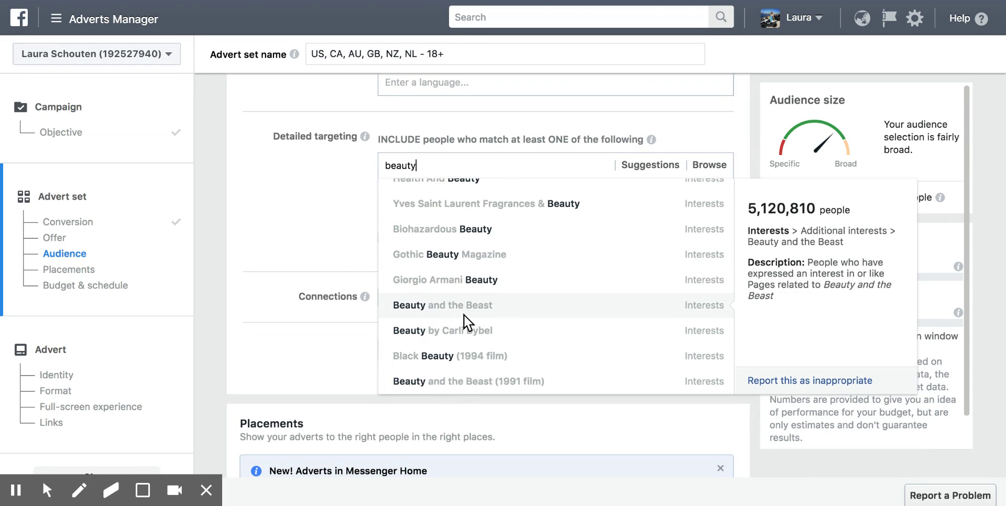
scroll(466, 320, up, 2)
scroll(466, 319, up, 5)
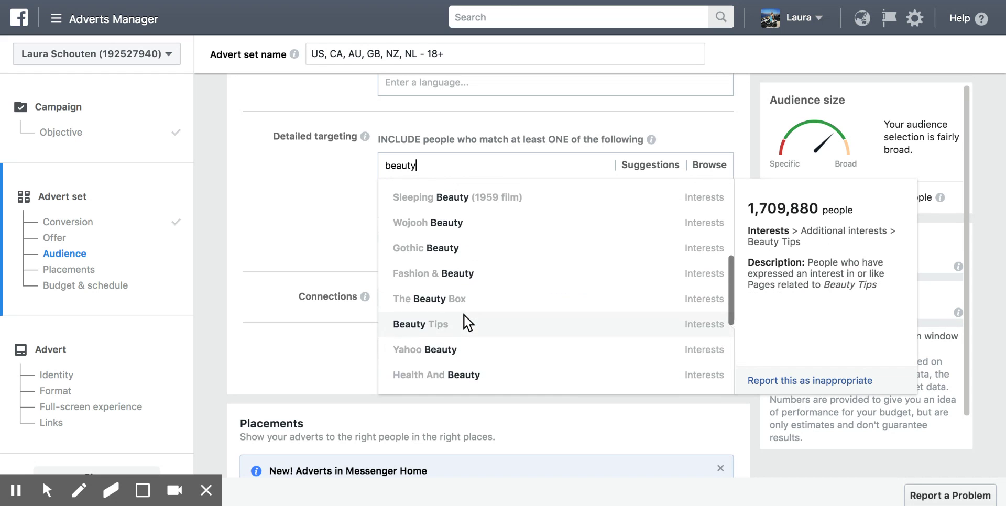
scroll(465, 319, up, 5)
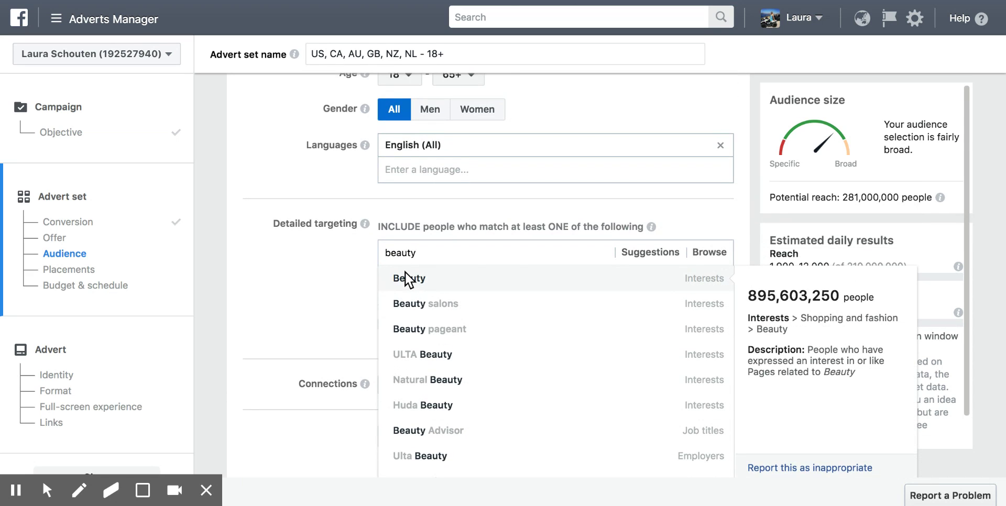
click(405, 277)
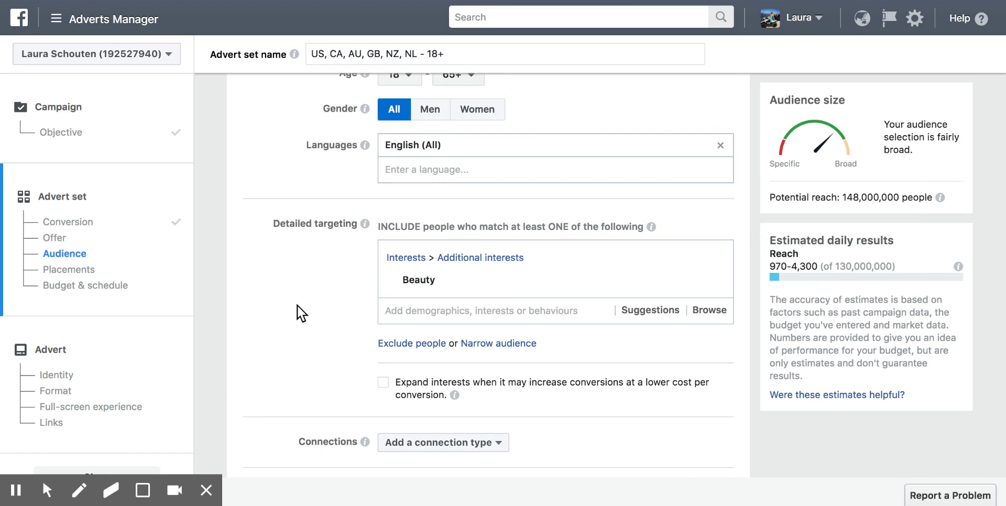
Step: Narrow the audience with a second detailed targeting condition that people must also match
click(500, 344)
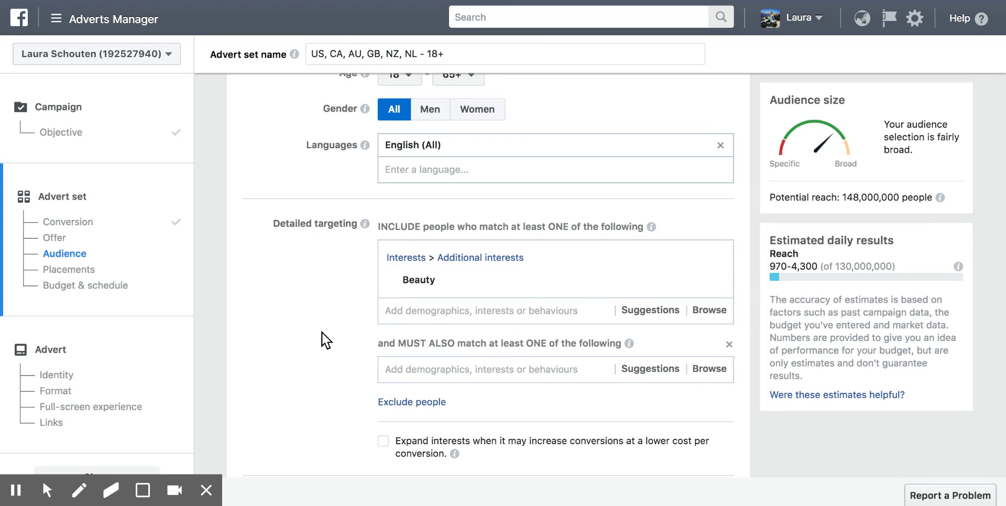
scroll(324, 339, down, 3)
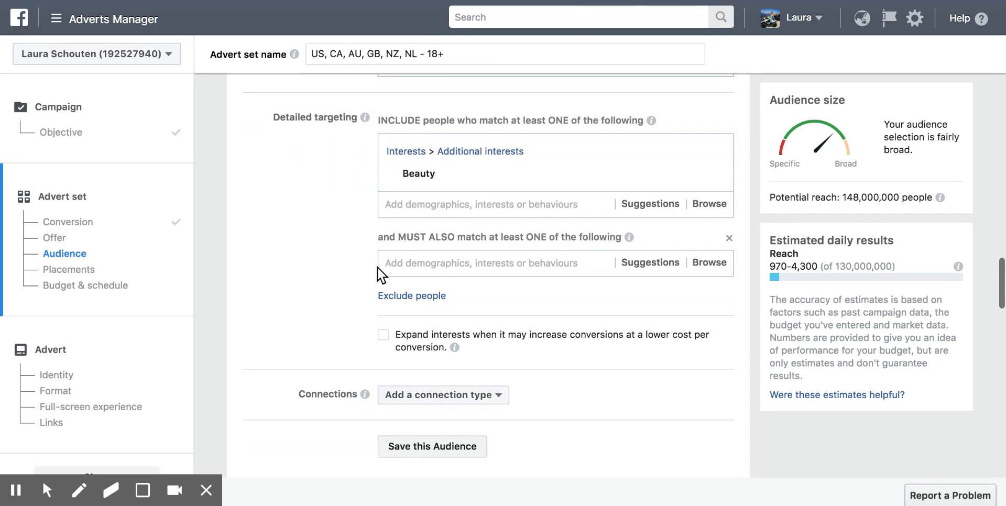
click(401, 262)
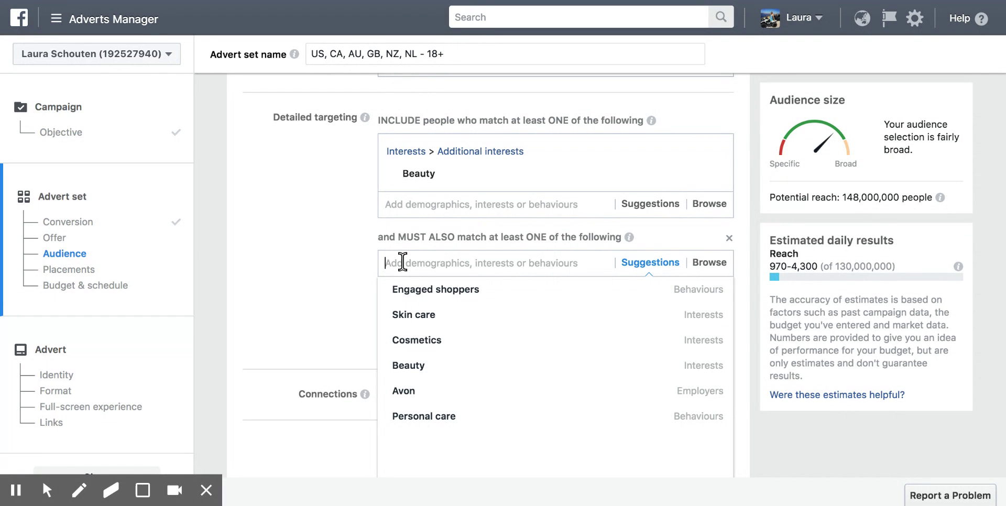
Step: Try searching the must-also-match condition for "makeup tut" and clear the search text
mouse_move(407, 179)
click(402, 264)
text(male)
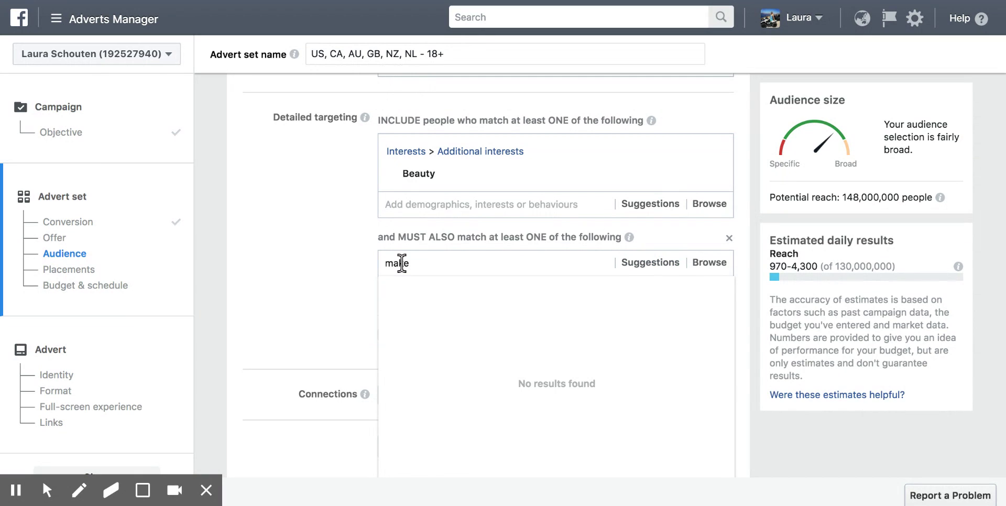
text(up)
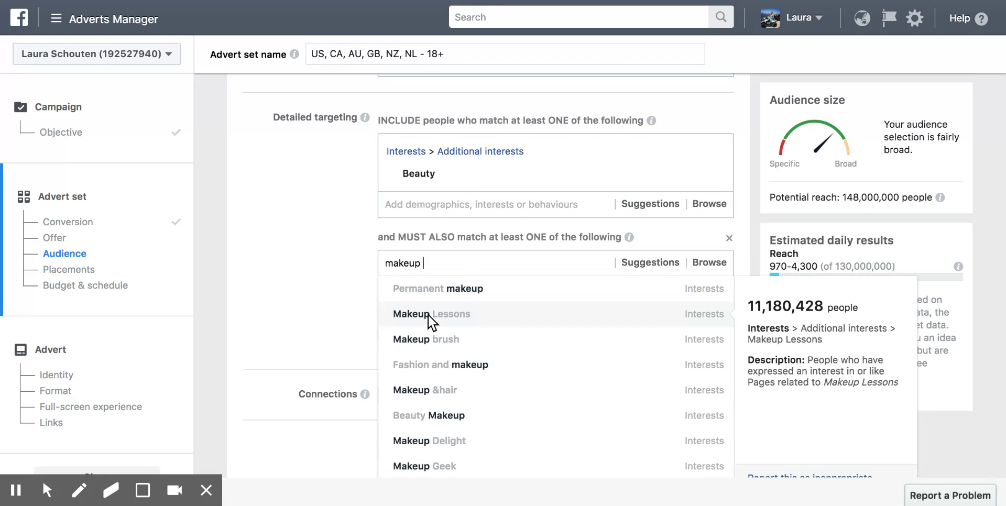
text(tut)
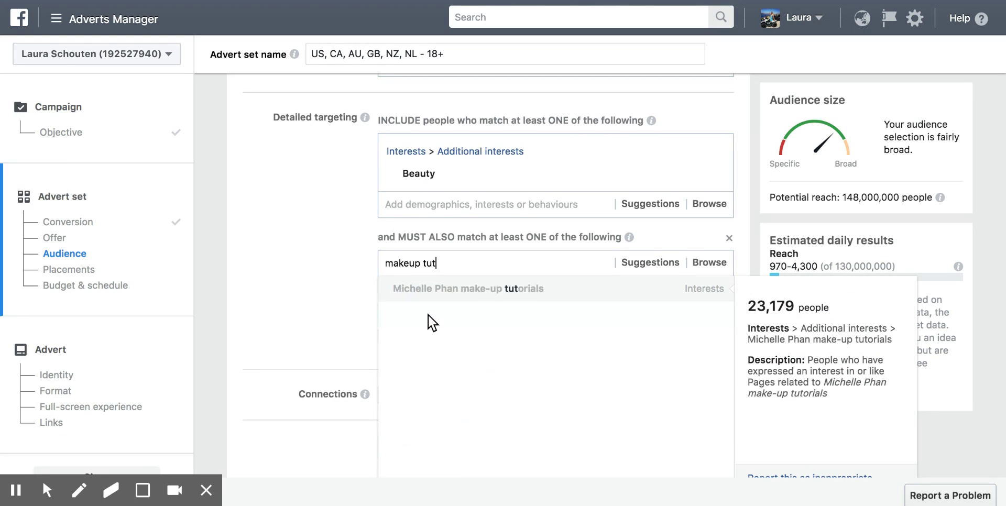
triple_click(408, 263)
key(BackSpace)
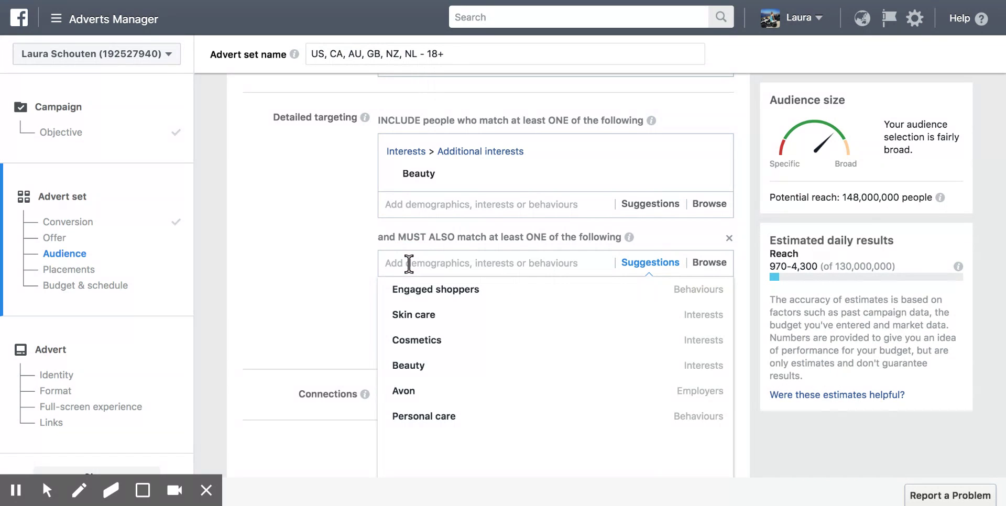
Step: Search the must-also-match condition for "makeup", browse the matching options and add the Makeup Lessons interest
text(make)
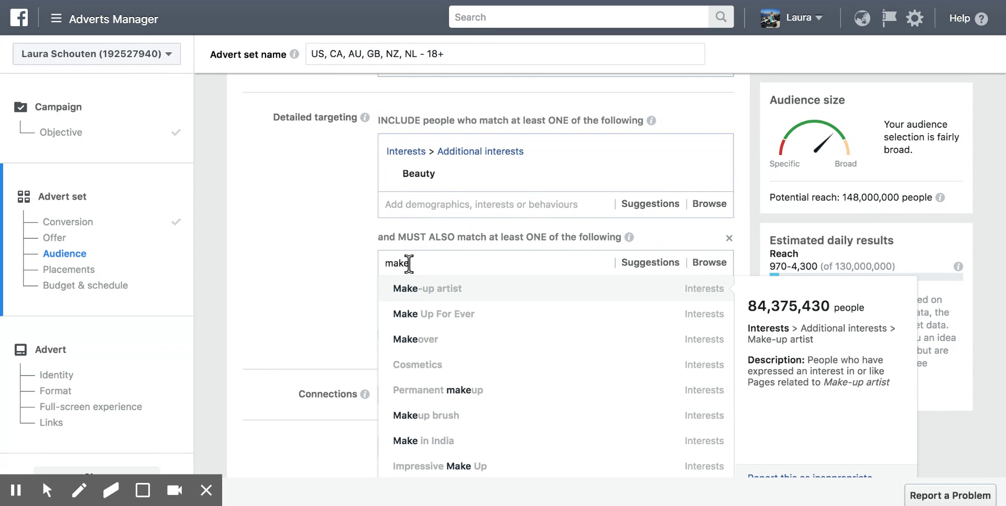
text(up)
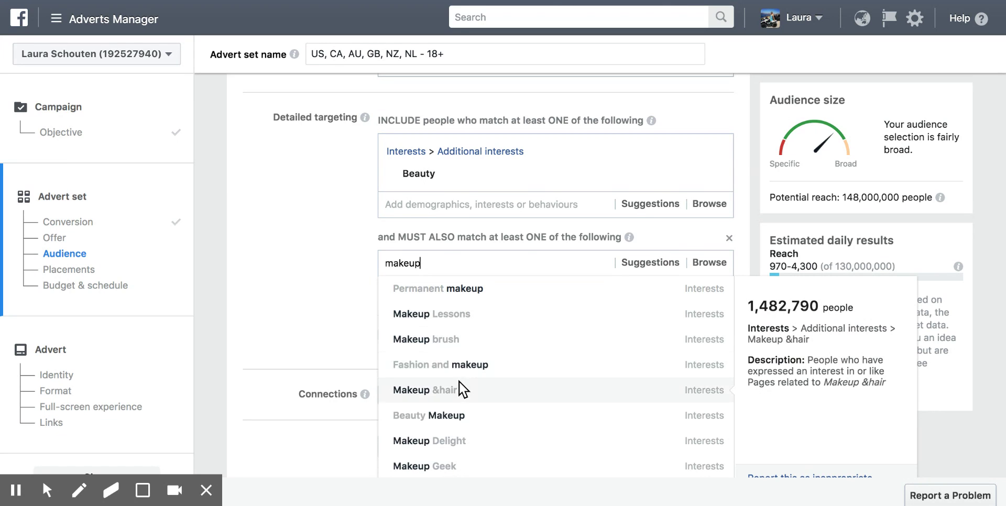
scroll(459, 386, down, 3)
scroll(459, 391, down, 2)
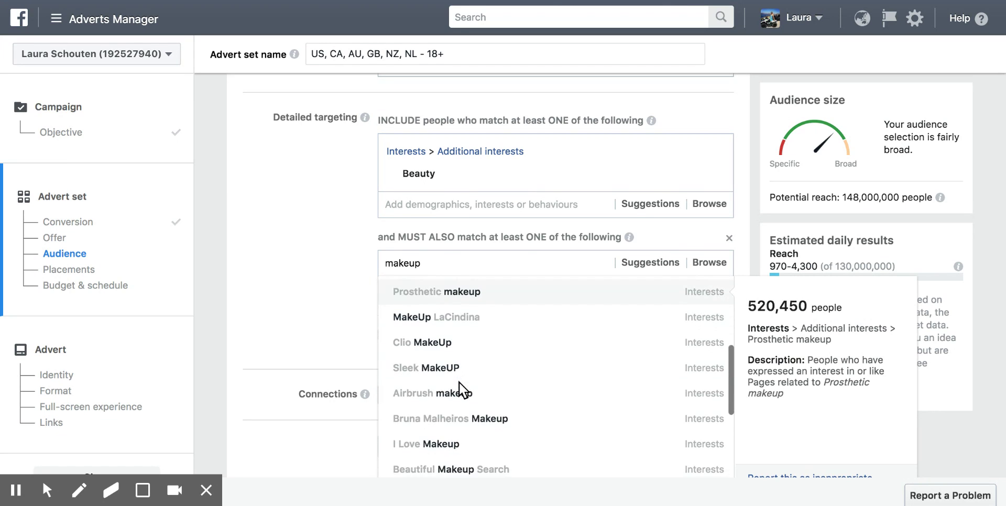
scroll(460, 391, up, 4)
scroll(459, 391, up, 1)
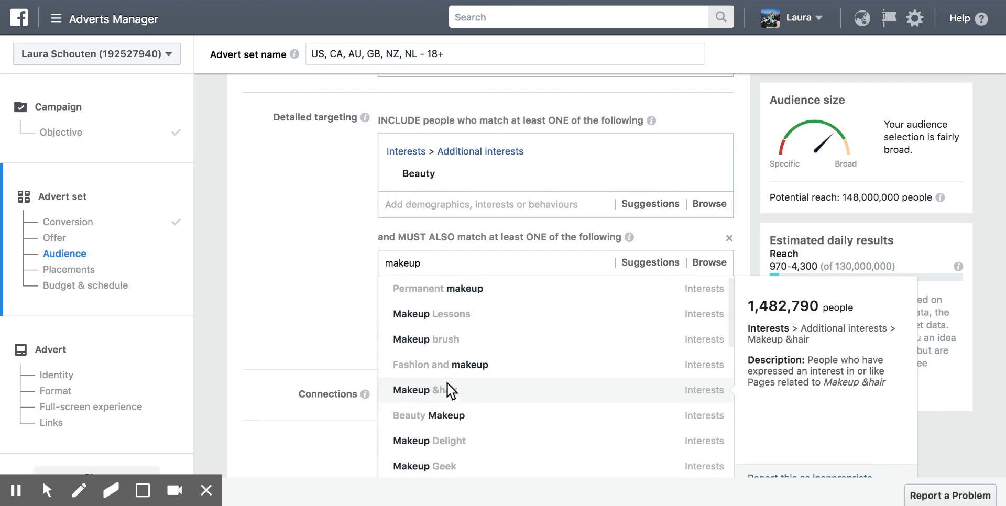
scroll(448, 383, up, 2)
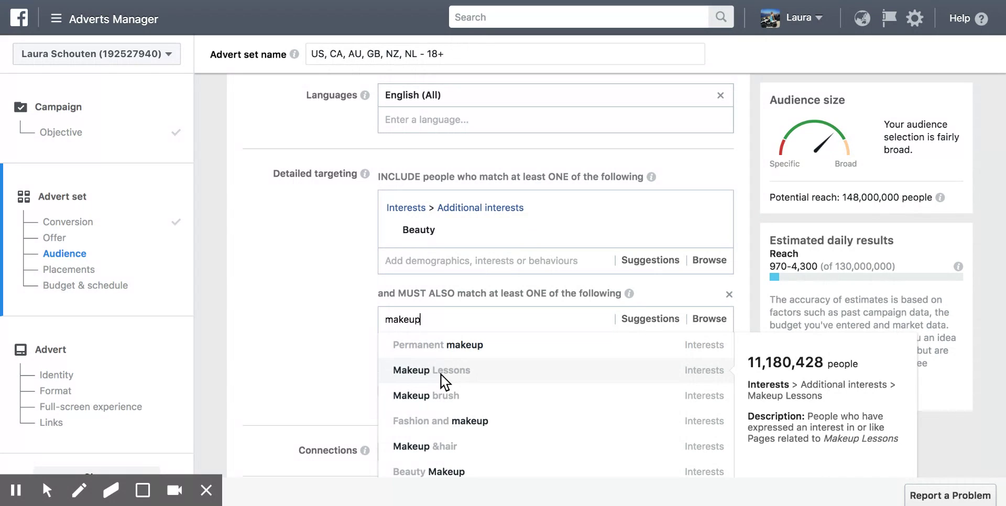
click(441, 373)
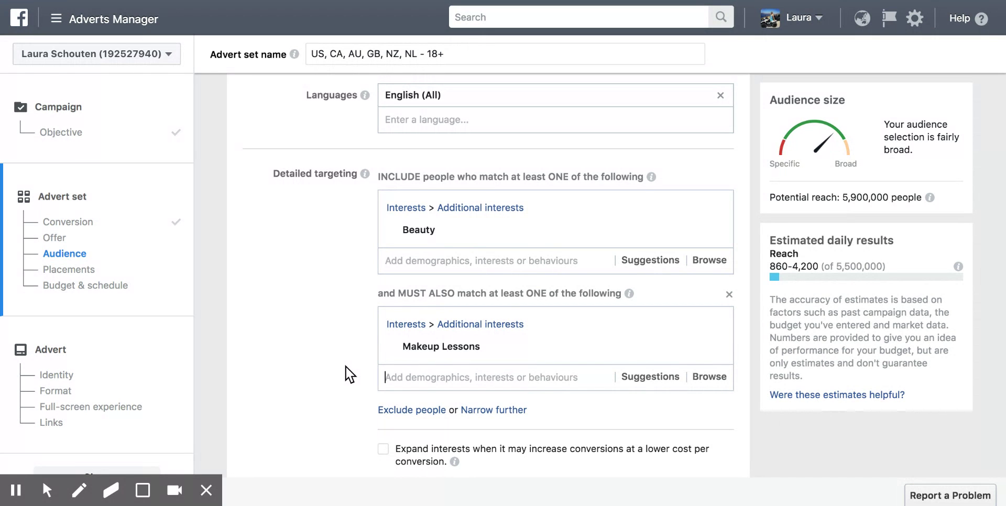
Step: Narrow the audience further with a third targeting condition and open its interest search
click(485, 411)
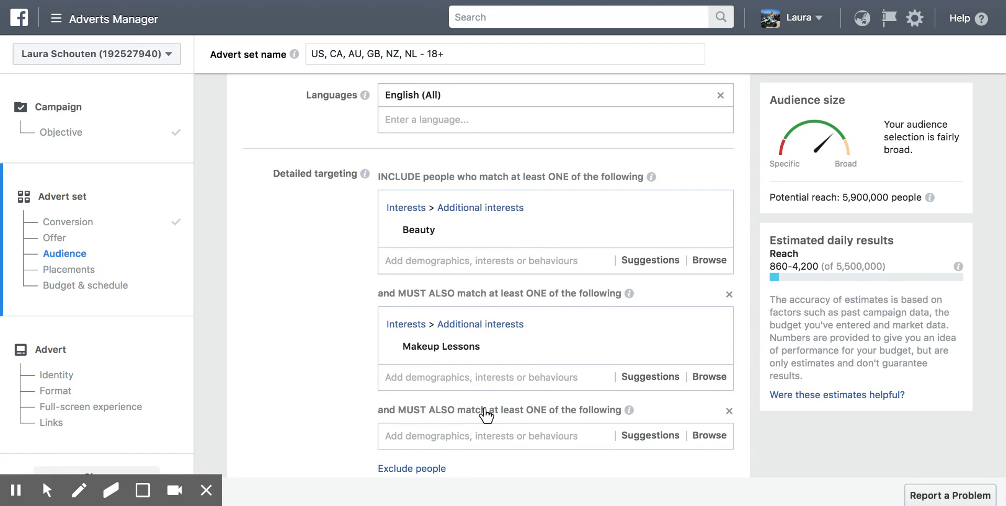
scroll(341, 393, down, 3)
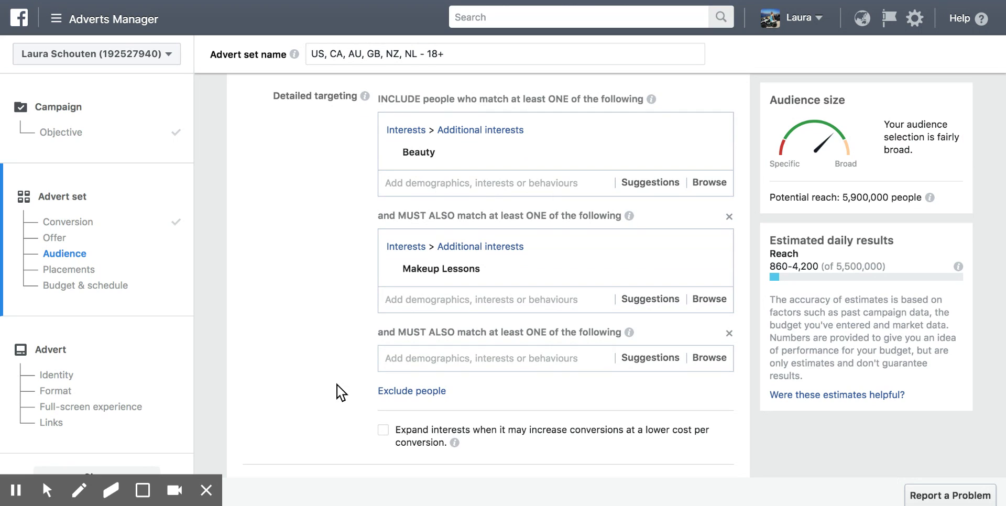
click(391, 358)
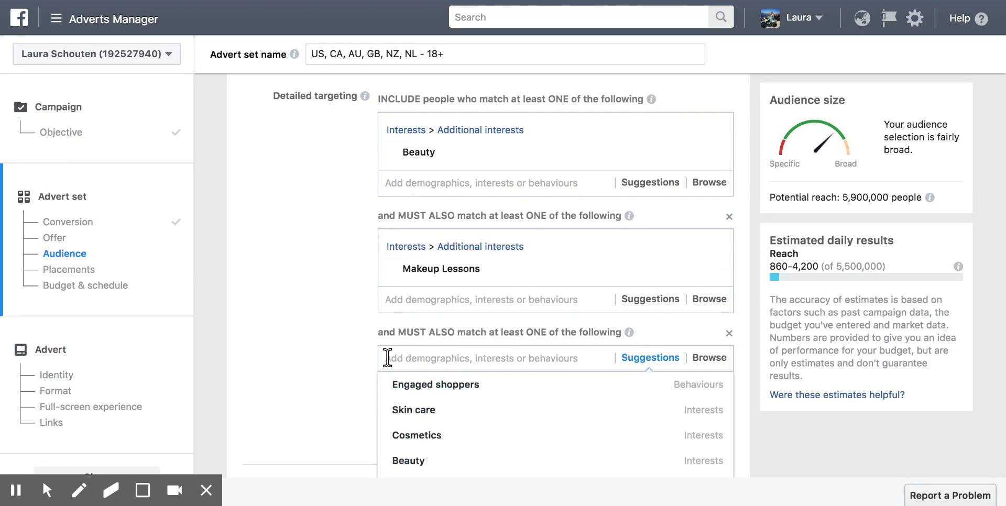
scroll(342, 361, down, 2)
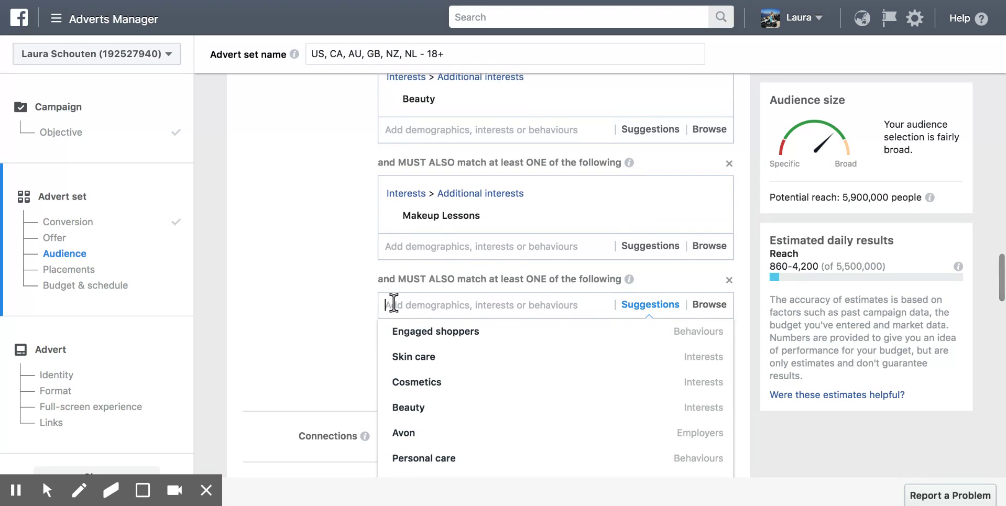
Step: Try searching the third condition for "beauty blog", shorten the search to "beauty" and browse the matching options
text(beauty)
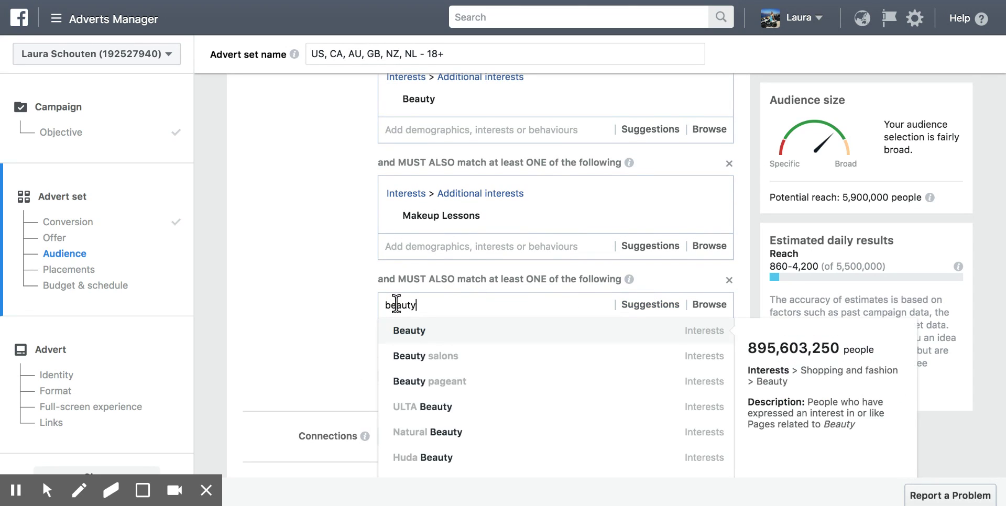
text( blog)
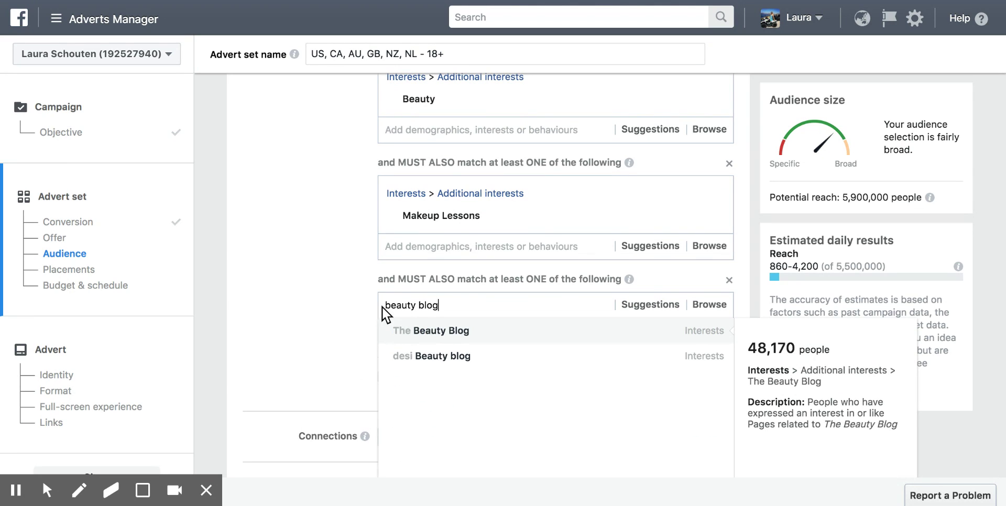
key(BackSpace)
key(BackSpace)
key(BackSpace)
key(BackSpace)
key(BackSpace)
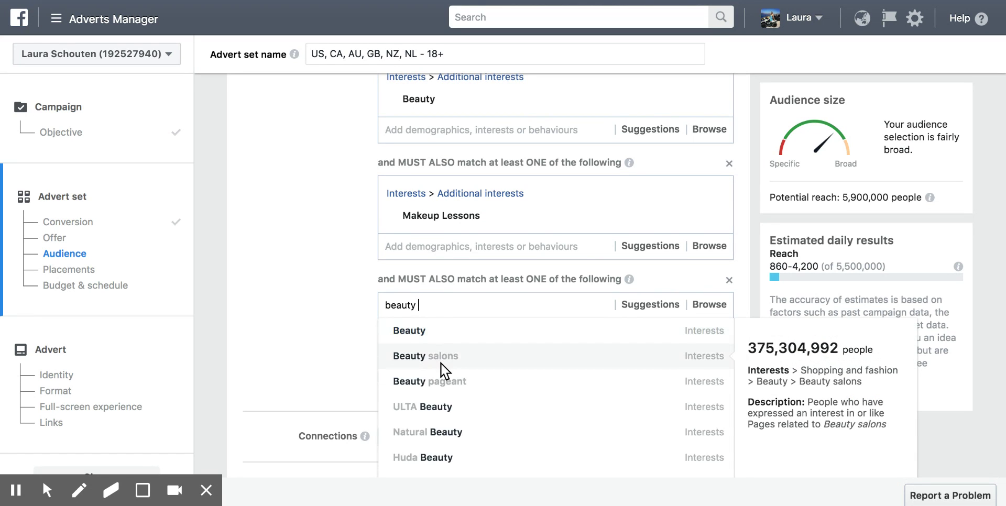
scroll(442, 363, down, 1)
scroll(442, 363, down, 1)
scroll(441, 363, up, 3)
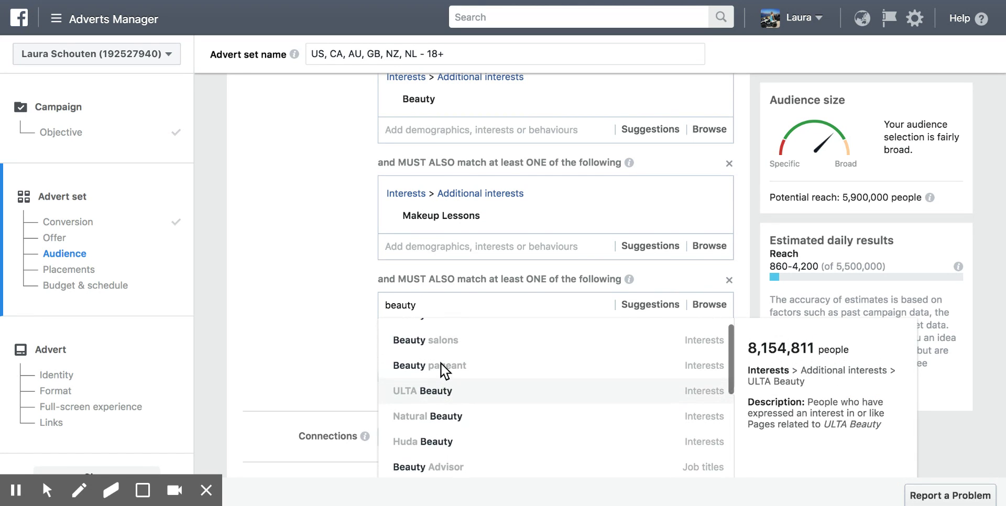
Step: Try searching the third condition for "beauticia" and delete the search text back to its first letter
key(BackSpace)
key(BackSpace)
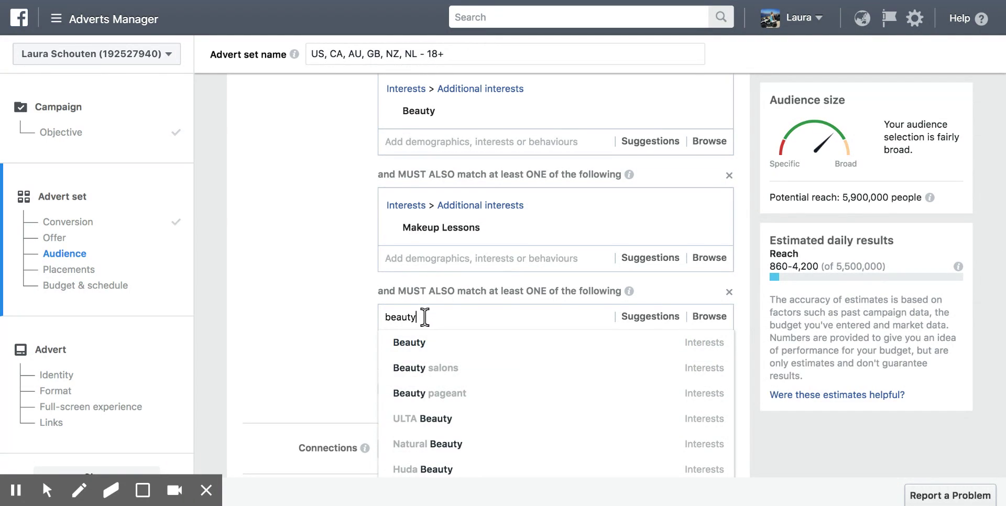
key(BackSpace)
key(BackSpace)
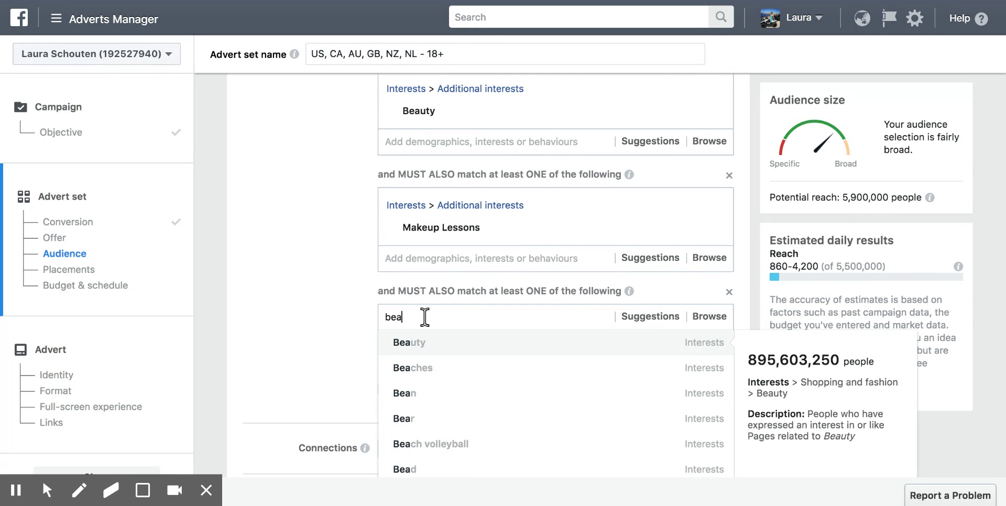
text(uti)
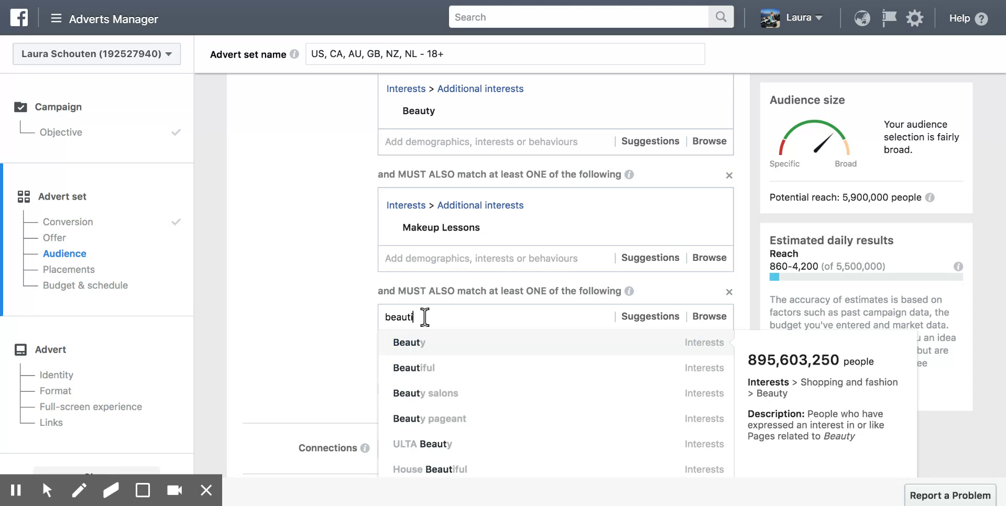
text(cia)
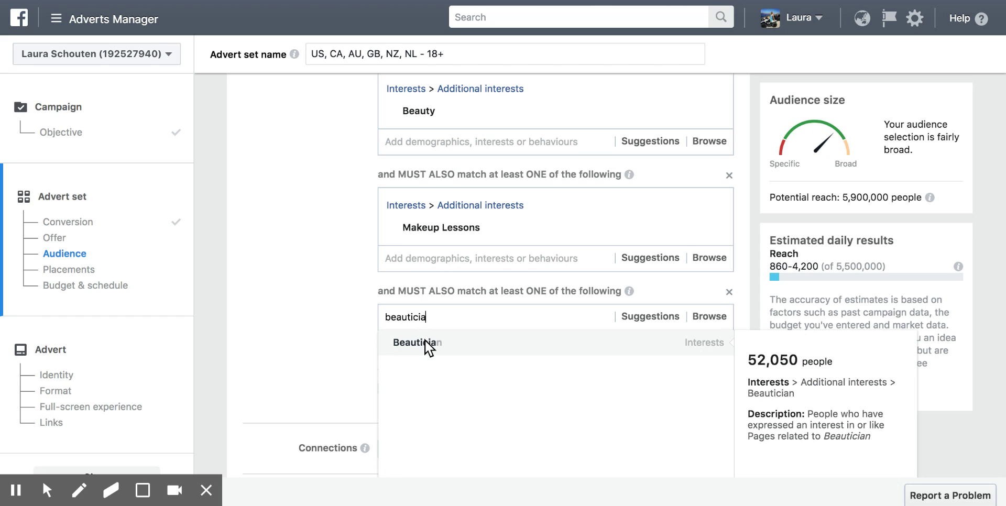
key(BackSpace)
key(BackSpace)
key(BackSpace)
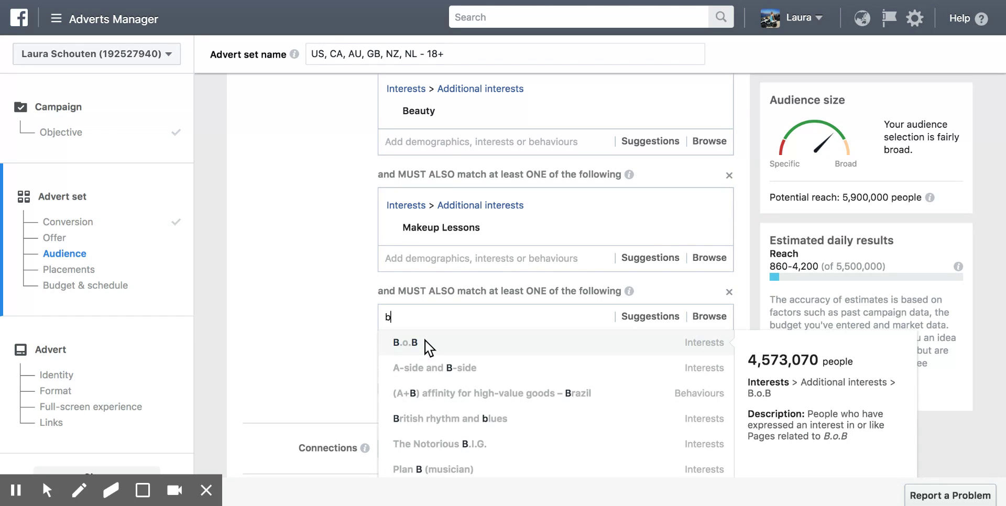
Step: Browse the "beauty" options for the third condition, refine the search to "beauty salon" and add the Beauty salons interest
text(e)
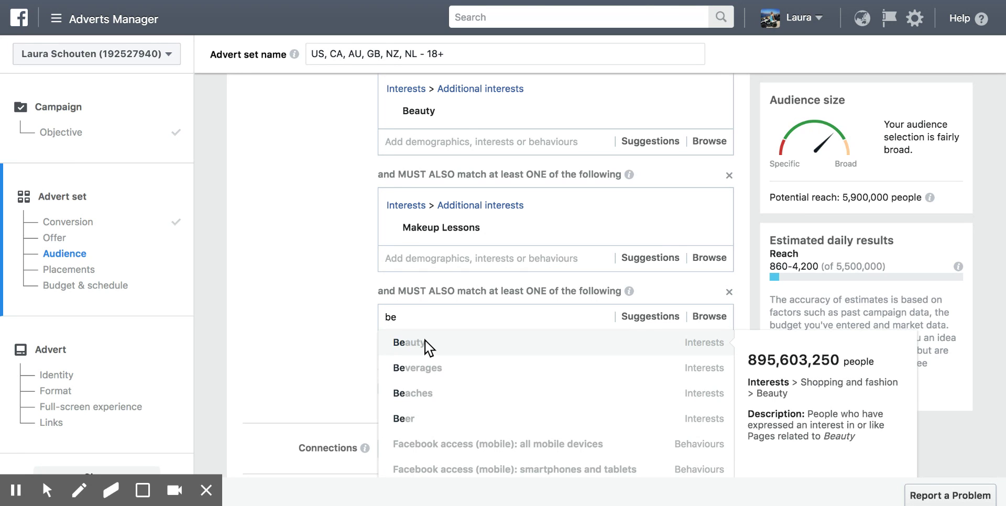
text(auty)
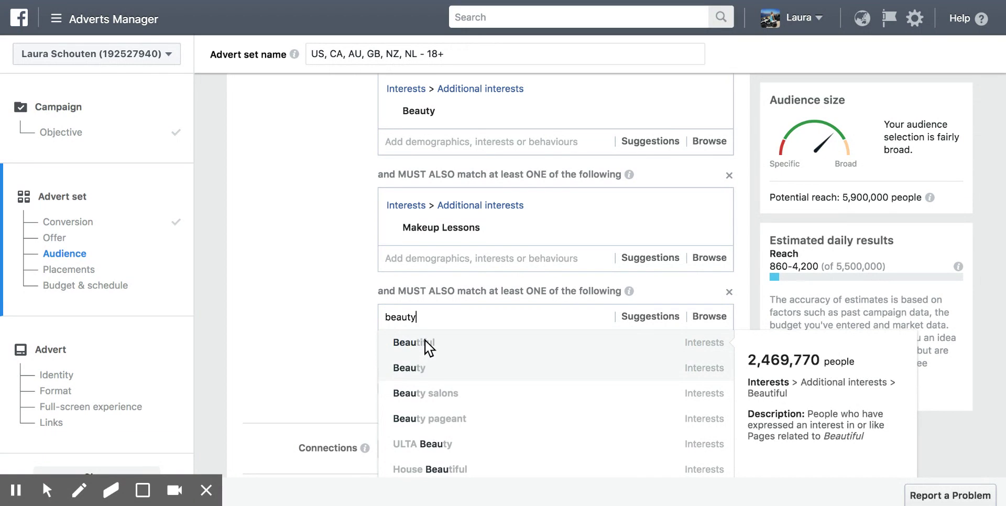
scroll(468, 375, down, 5)
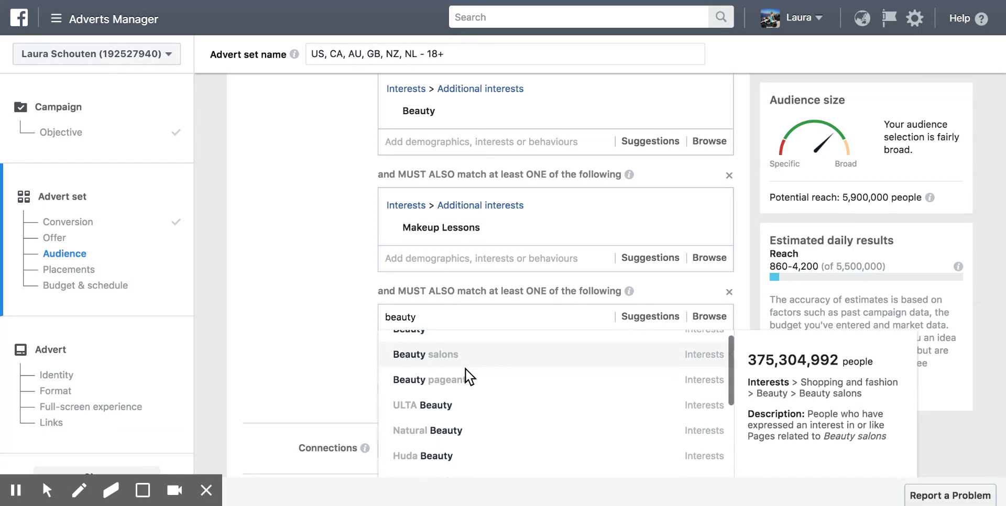
scroll(468, 376, down, 5)
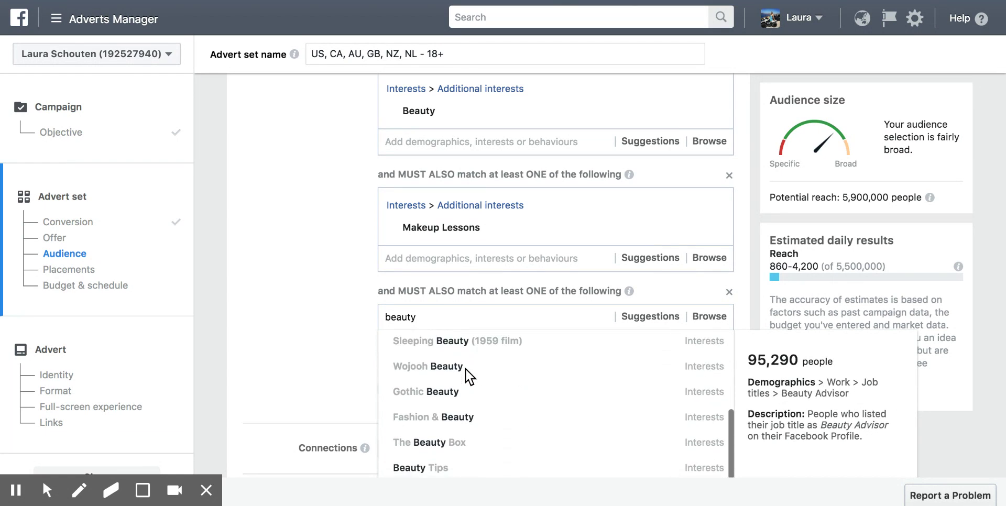
scroll(468, 376, up, 5)
scroll(466, 369, down, 5)
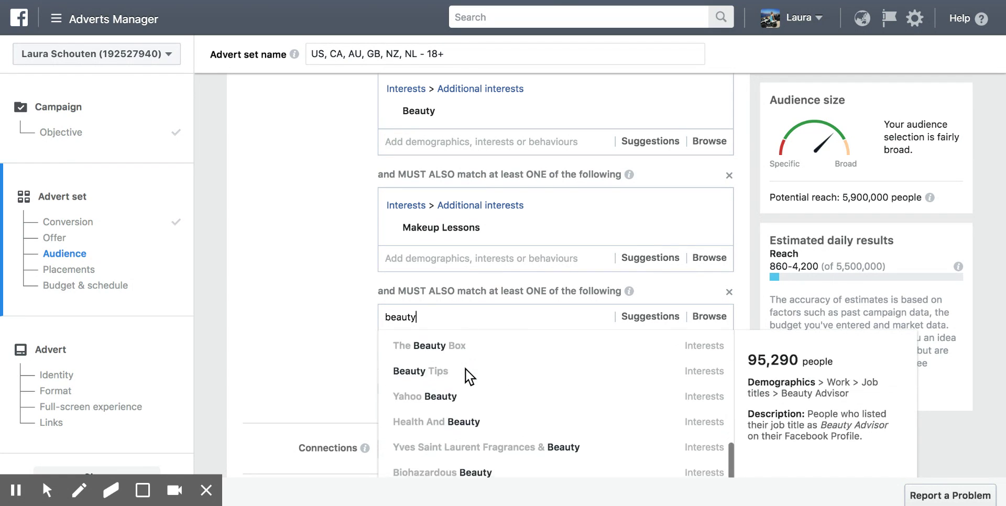
scroll(466, 369, up, 2)
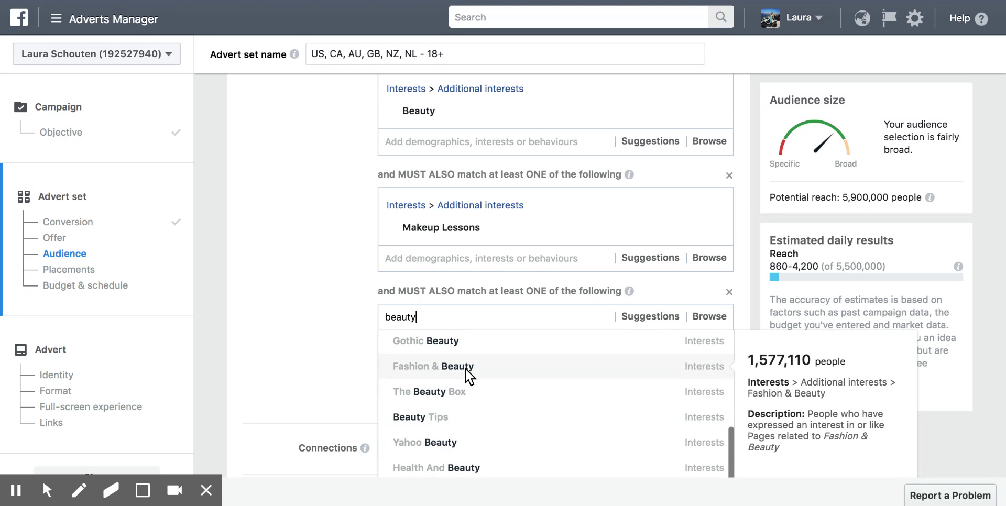
scroll(466, 369, up, 3)
scroll(465, 369, up, 5)
scroll(468, 377, up, 6)
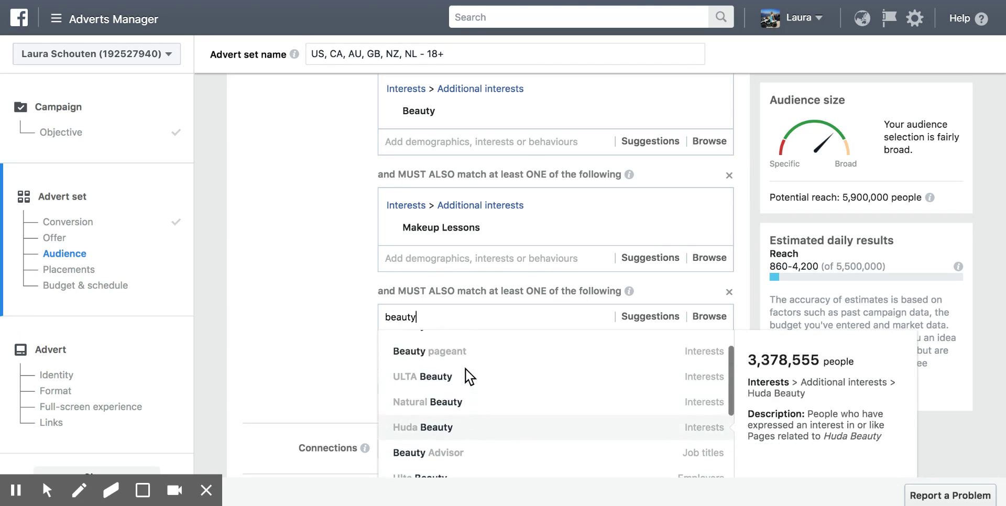
scroll(353, 364, up, 1)
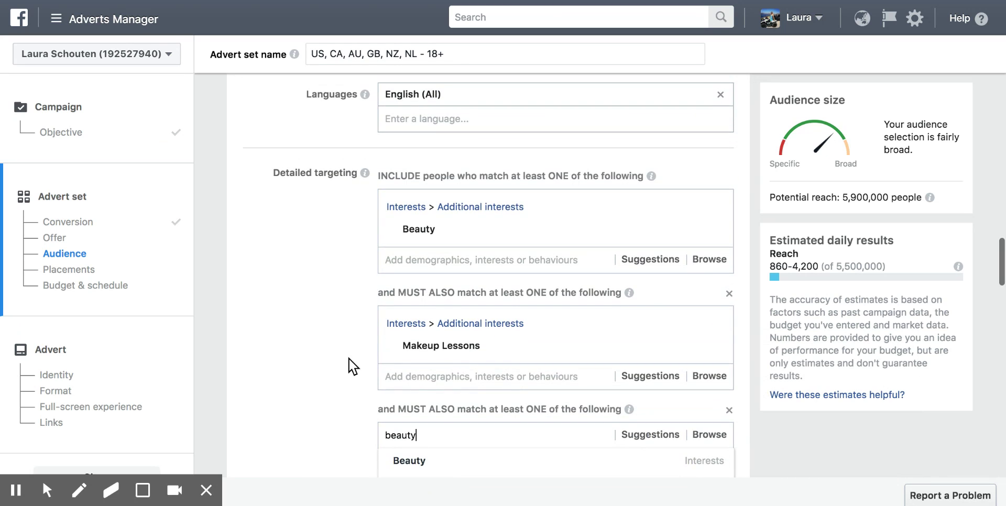
scroll(328, 367, down, 3)
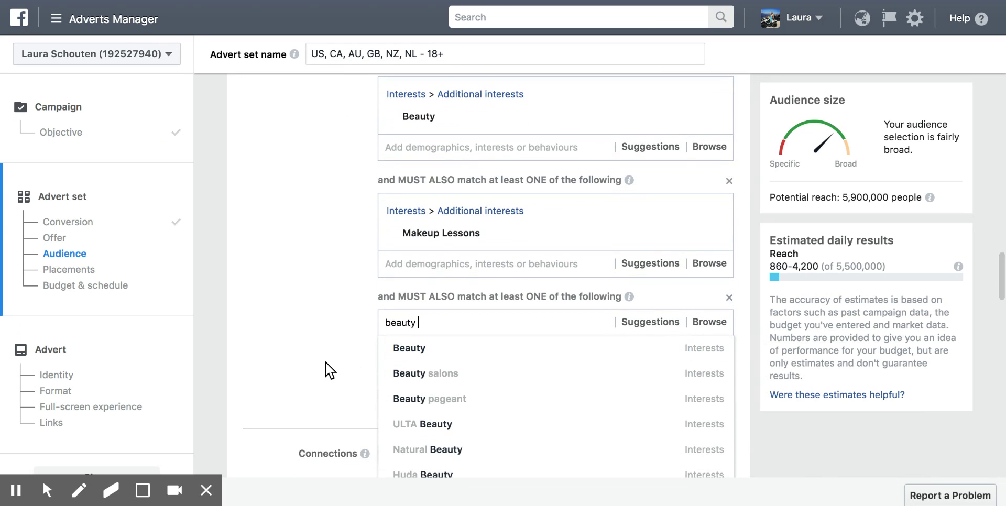
text(salon)
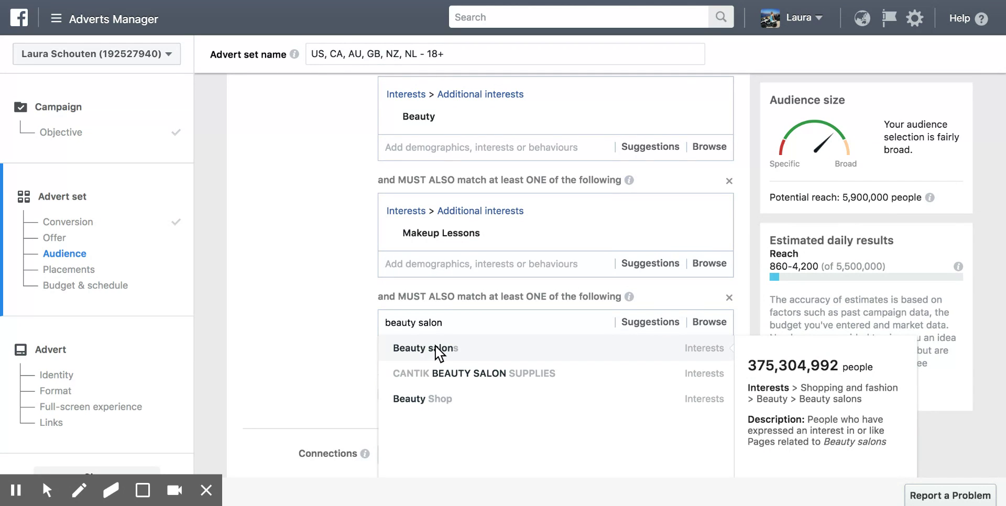
click(439, 350)
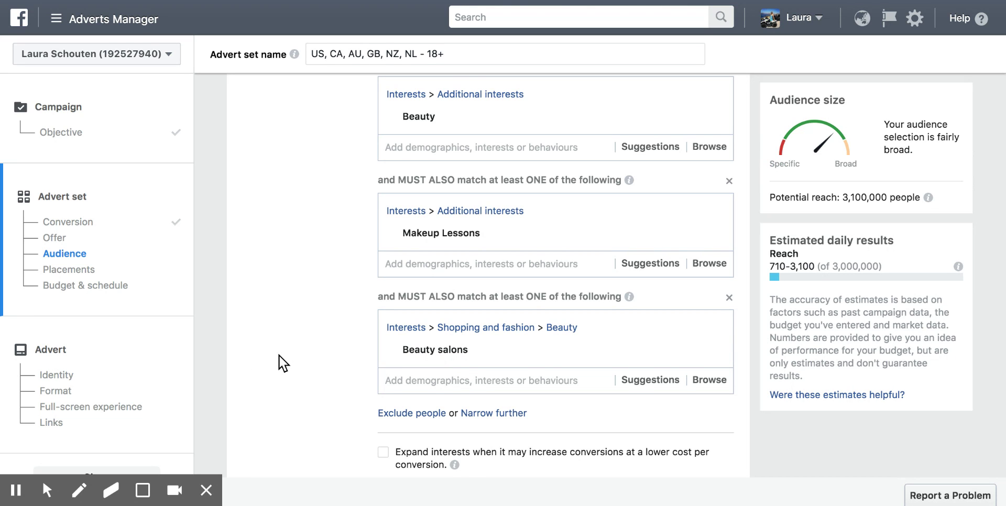
Step: Review the three detailed targeting conditions: Beauty, Makeup Lessons and Beauty salons
scroll(280, 372, up, 2)
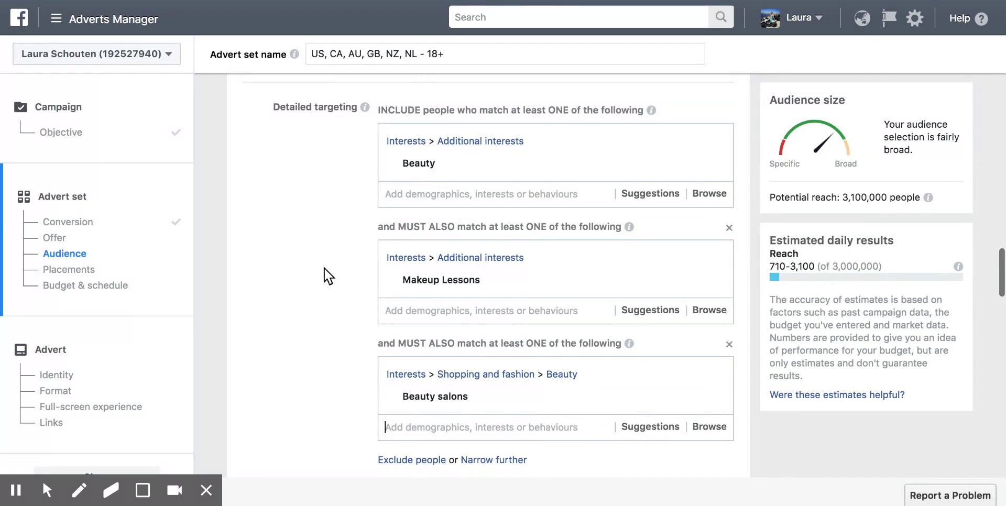
mouse_move(421, 161)
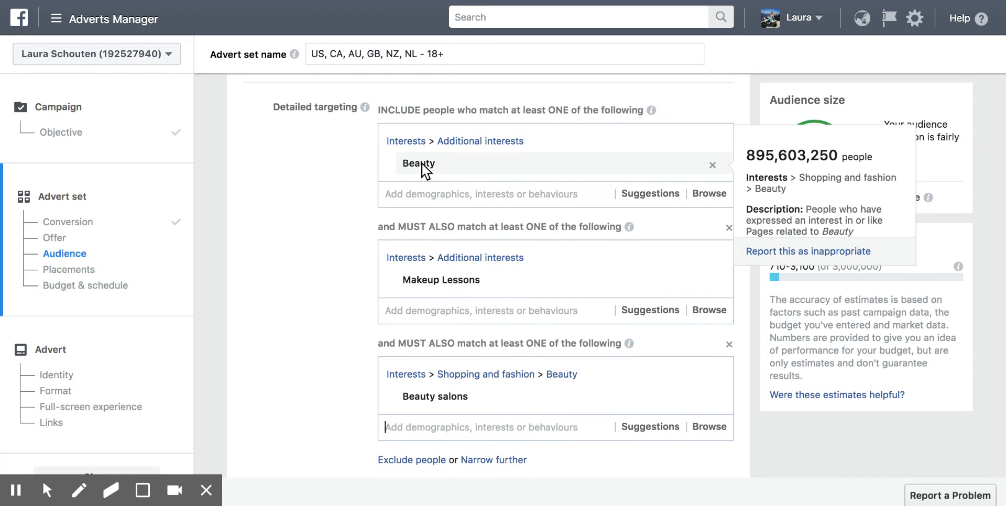
mouse_move(450, 293)
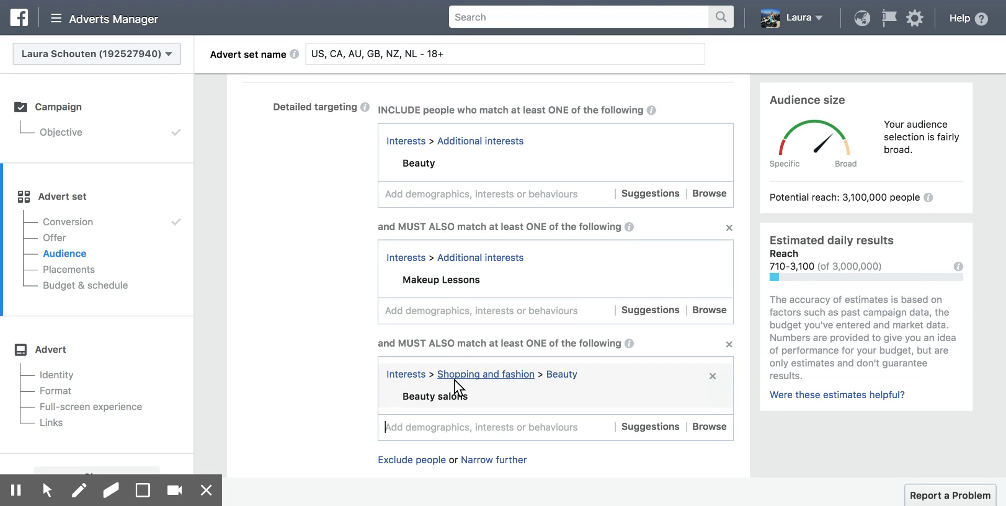
mouse_move(450, 403)
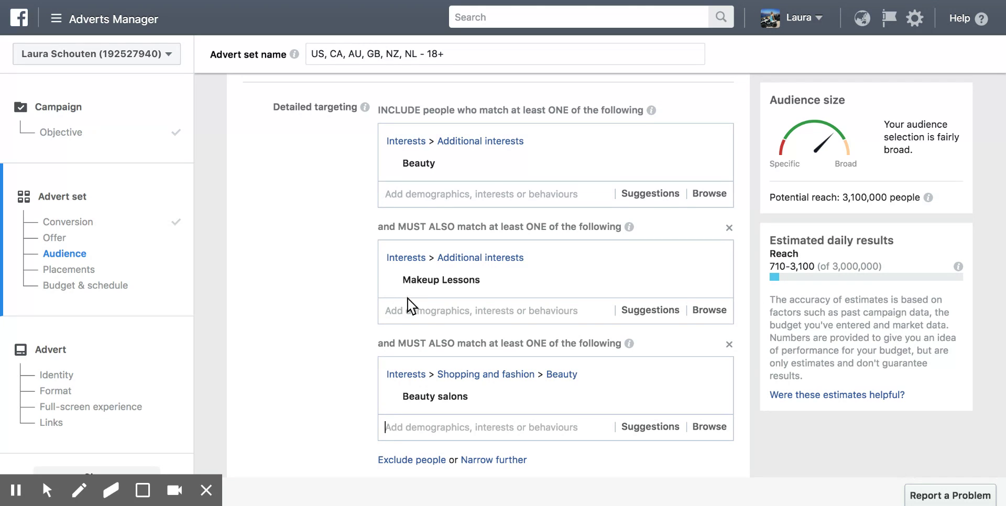
mouse_move(430, 171)
scroll(345, 354, down, 3)
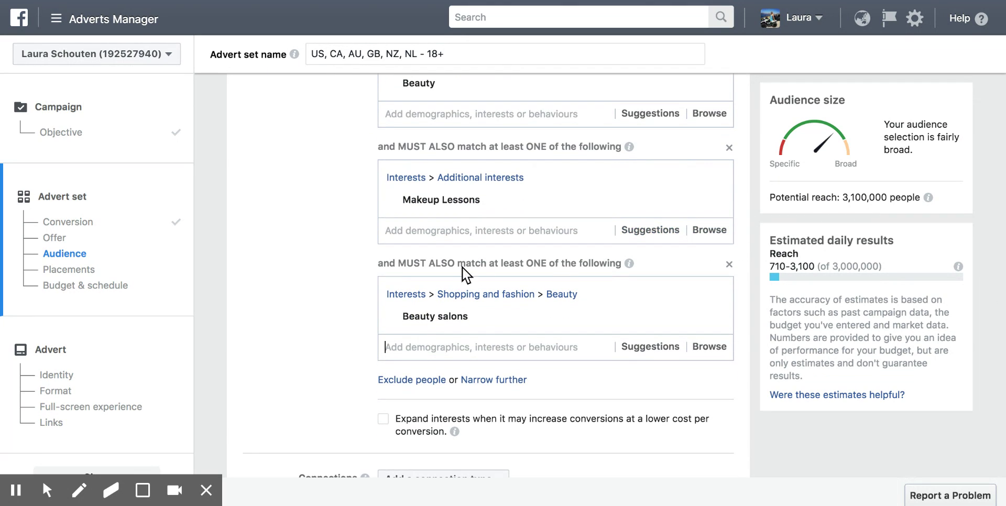
Step: Narrow the audience with a fourth detailed targeting condition containing the Engaged shoppers behaviour
click(512, 381)
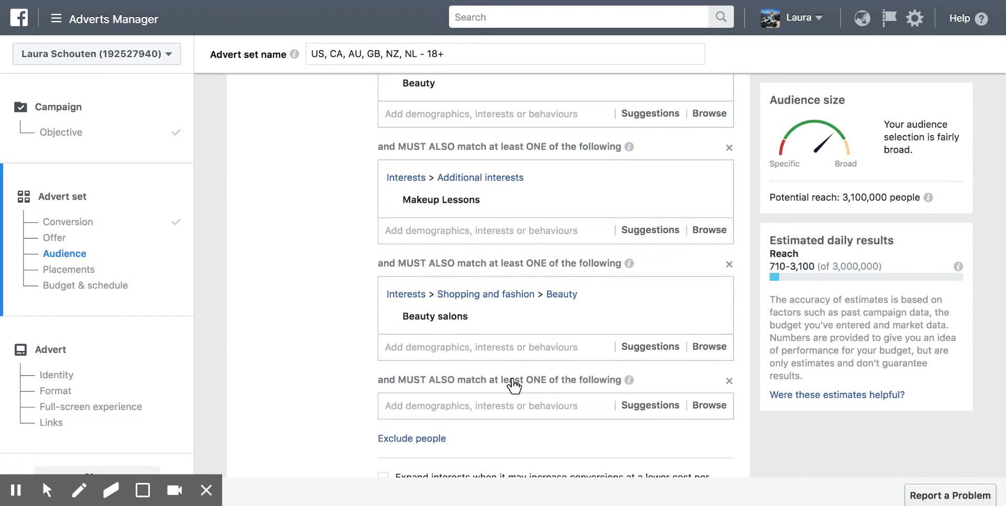
click(397, 407)
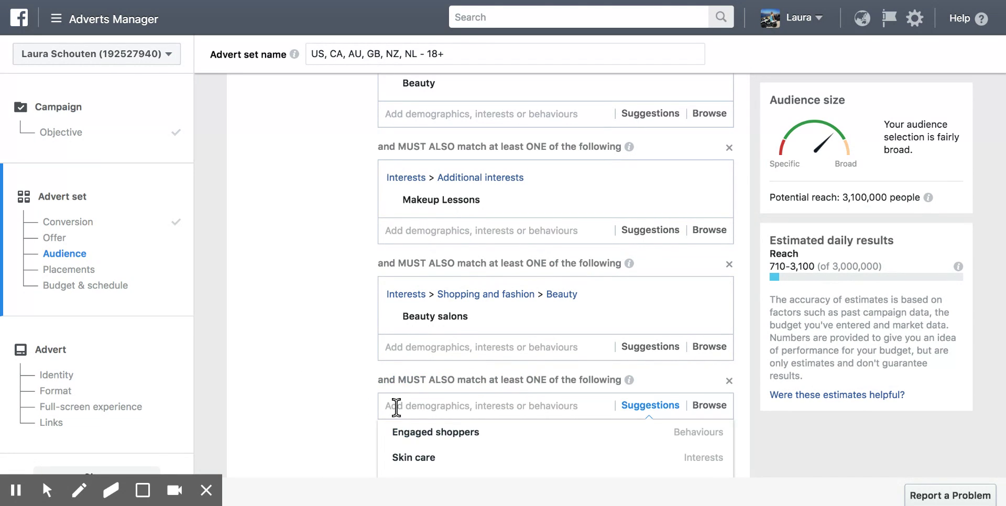
click(428, 439)
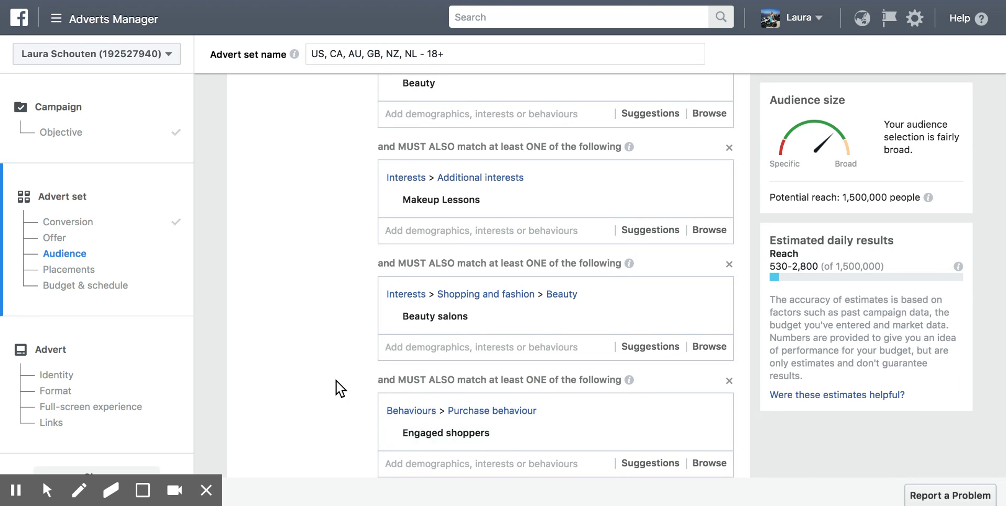
Step: Read the description of the Engaged shoppers behaviour and review the stacked detailed targeting conditions
scroll(307, 375, down, 3)
mouse_move(419, 350)
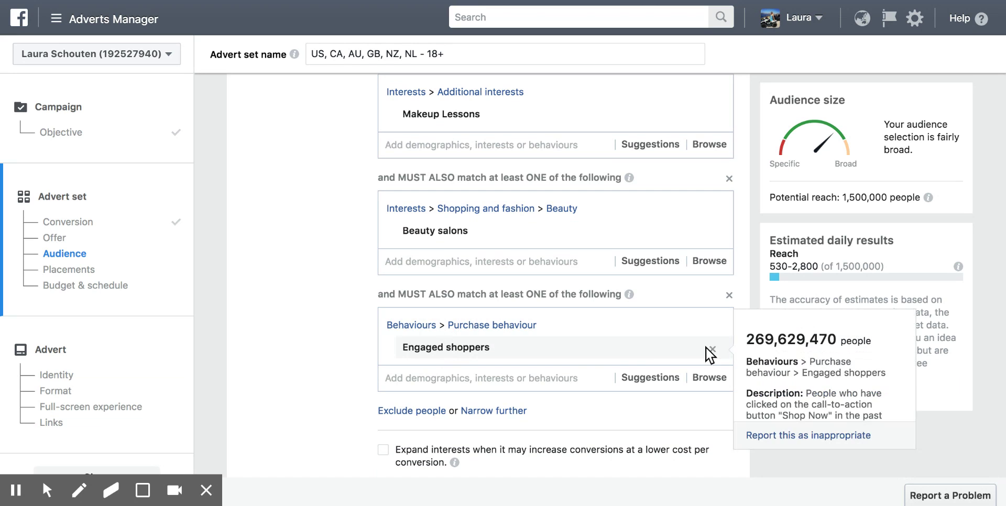
scroll(789, 367, down, 1)
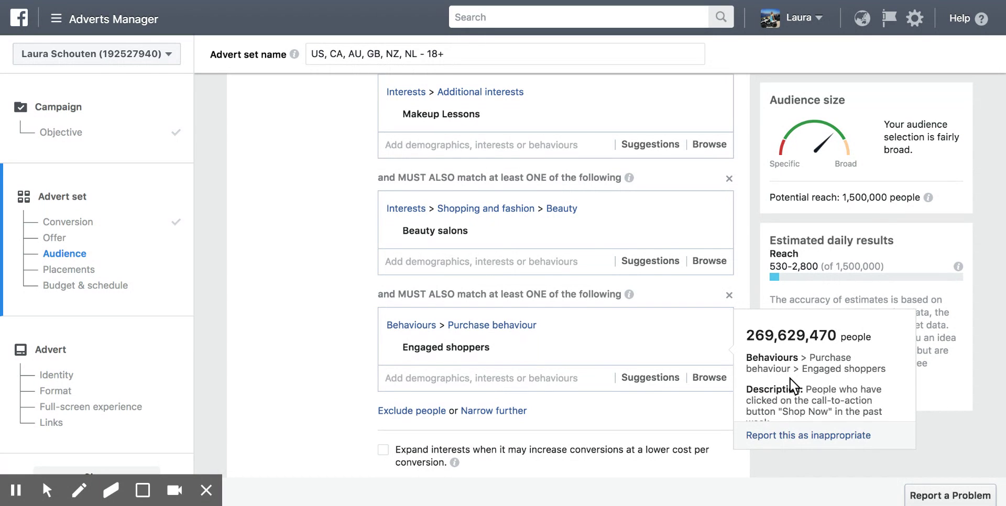
click(796, 398)
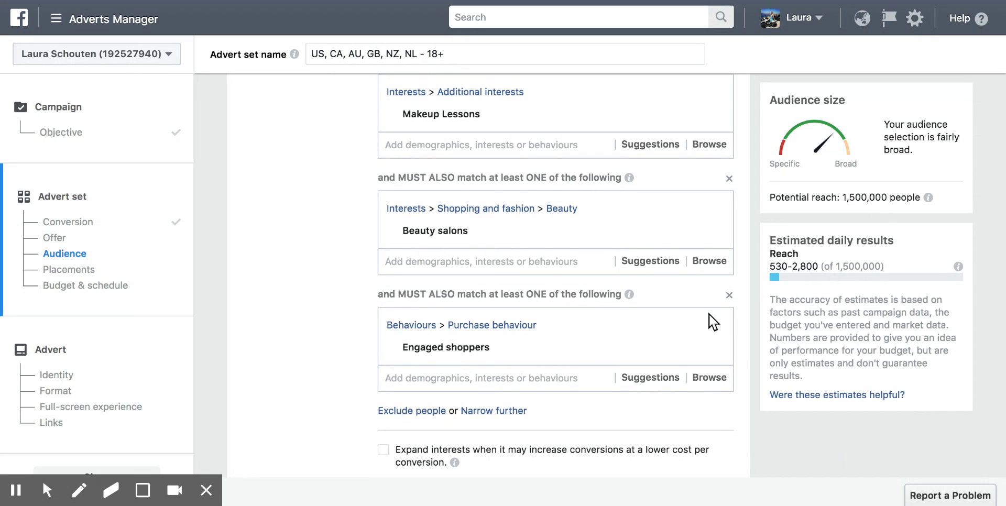
scroll(704, 317, down, 3)
mouse_move(625, 269)
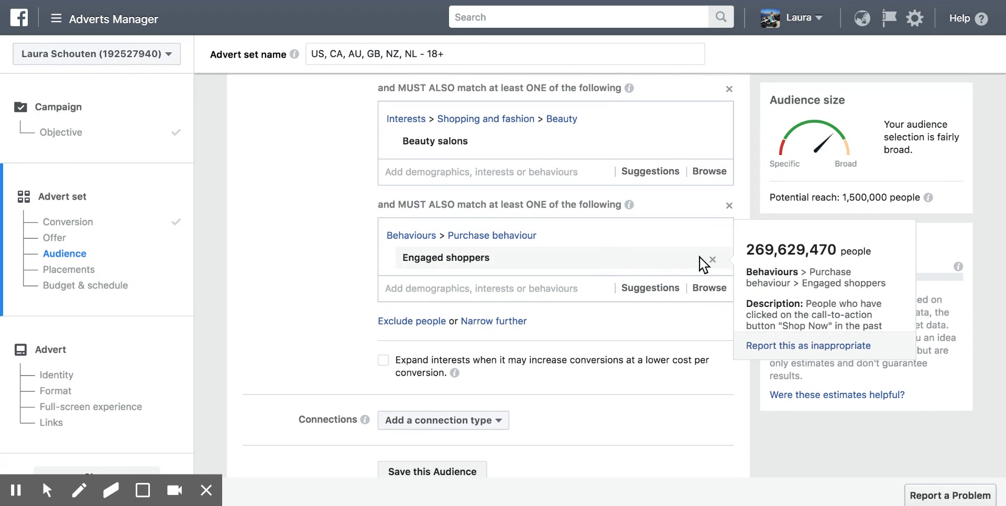
scroll(788, 294, down, 1)
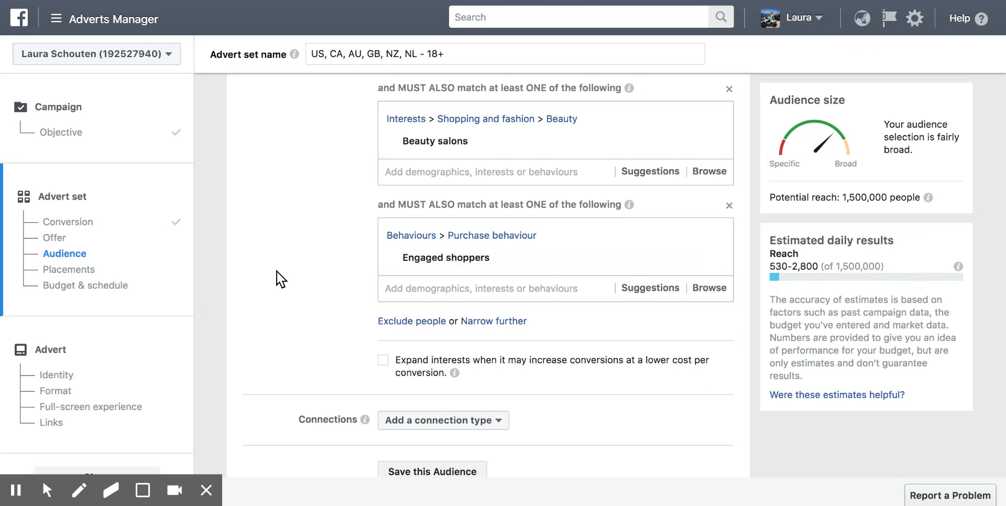
scroll(278, 277, up, 3)
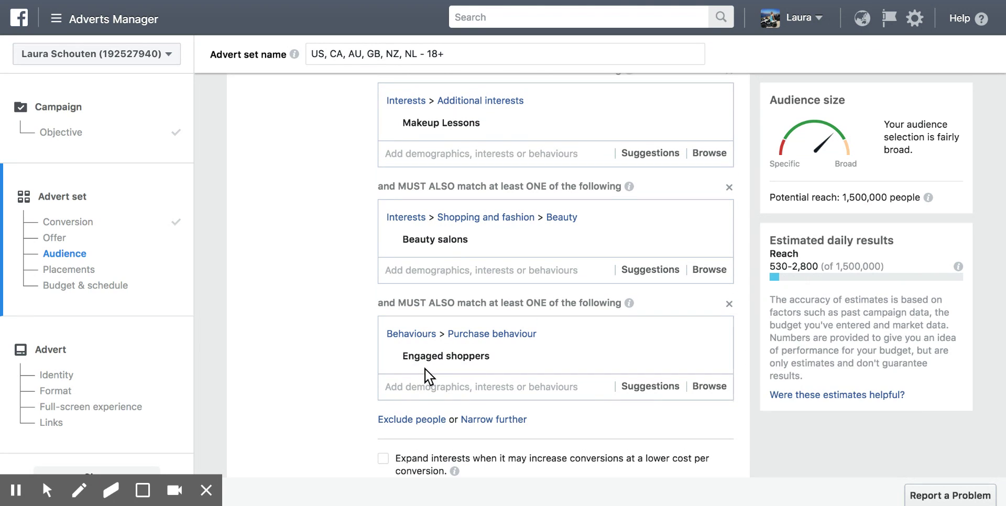
mouse_move(429, 373)
scroll(287, 368, up, 1)
scroll(287, 368, up, 2)
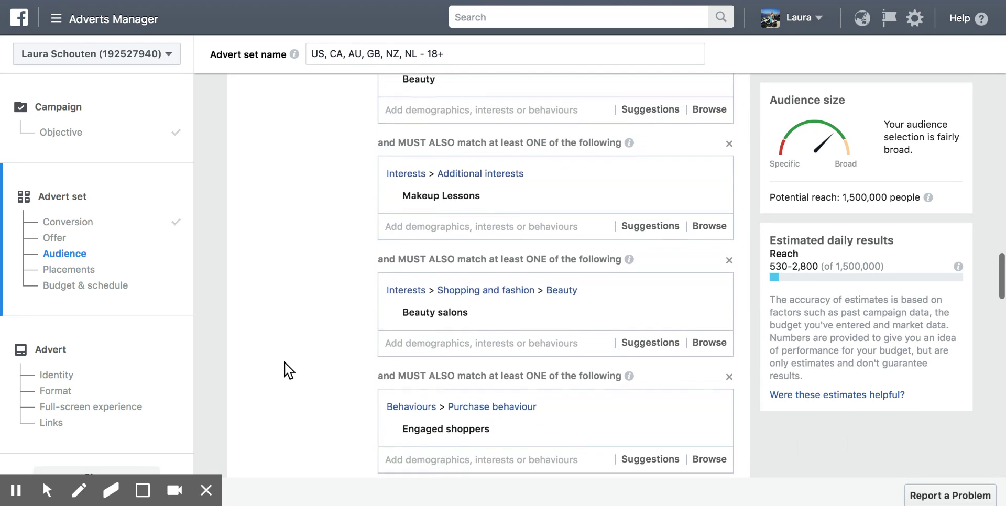
scroll(287, 368, down, 3)
mouse_move(429, 338)
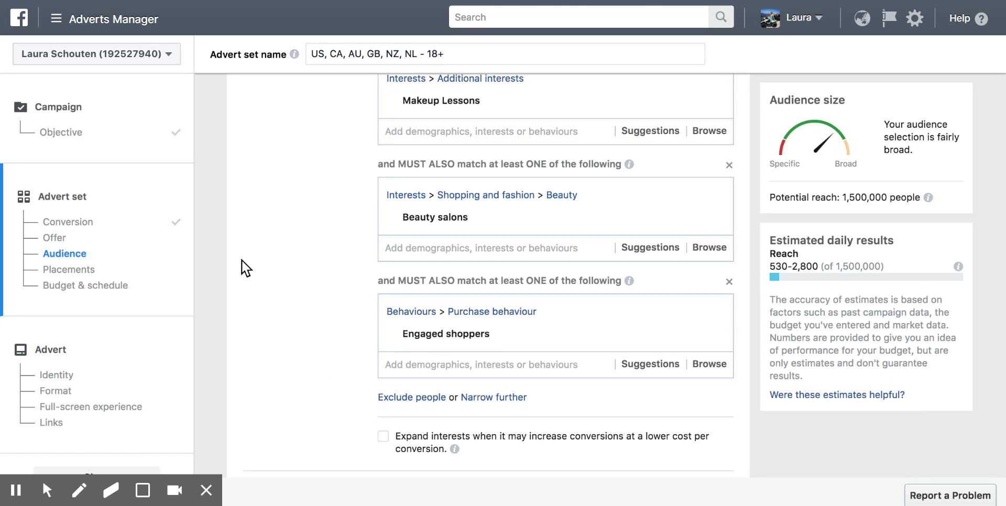
Step: Remove the Beauty salons, Makeup Lessons and Beauty interests from the detailed targeting conditions
scroll(322, 257, up, 2)
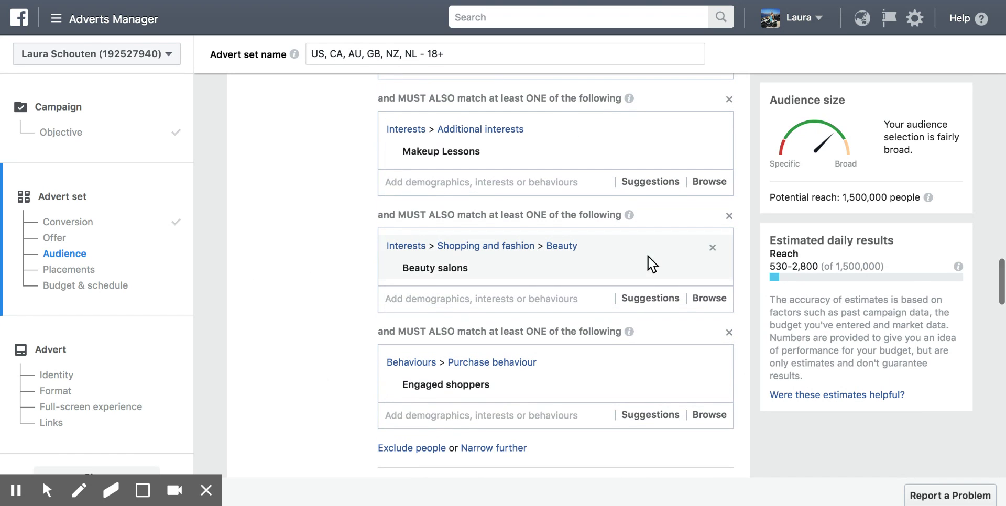
click(713, 248)
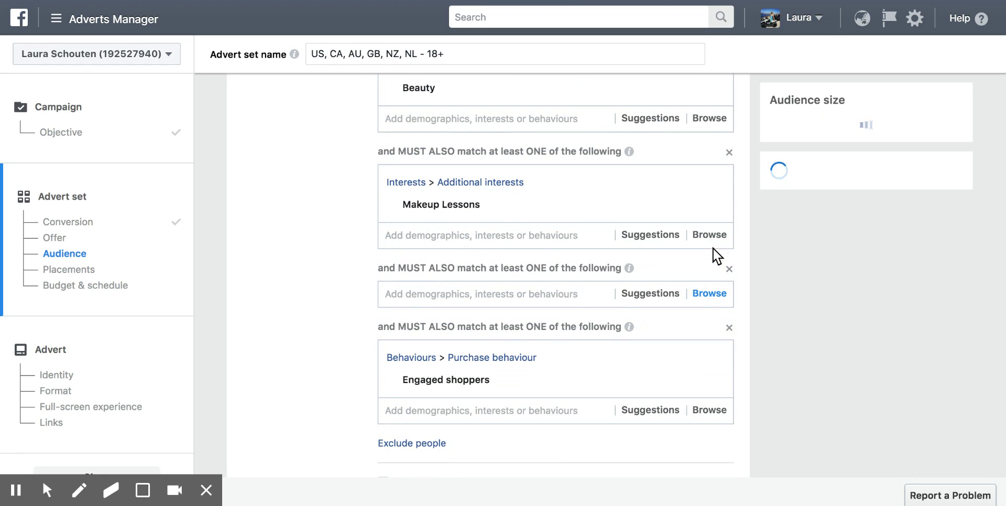
click(713, 190)
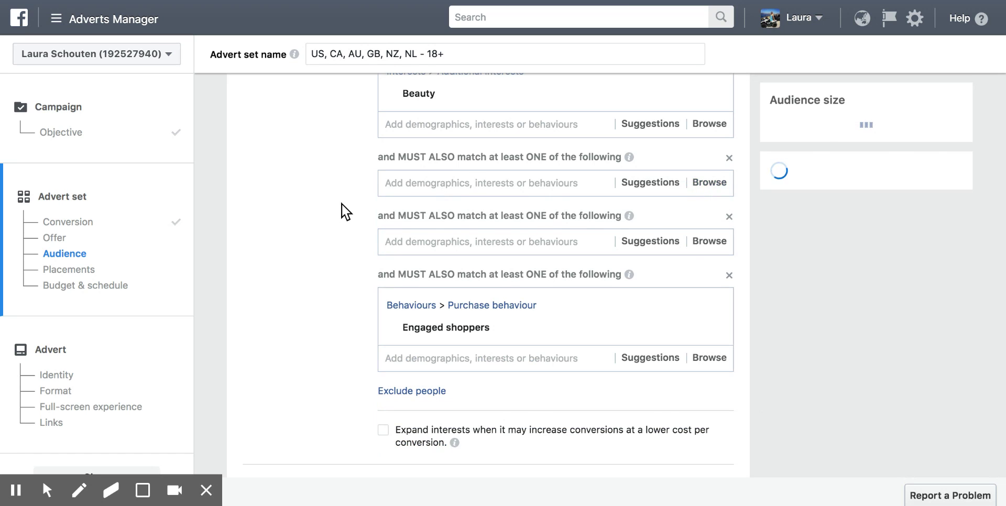
scroll(274, 215, up, 2)
scroll(274, 215, down, 2)
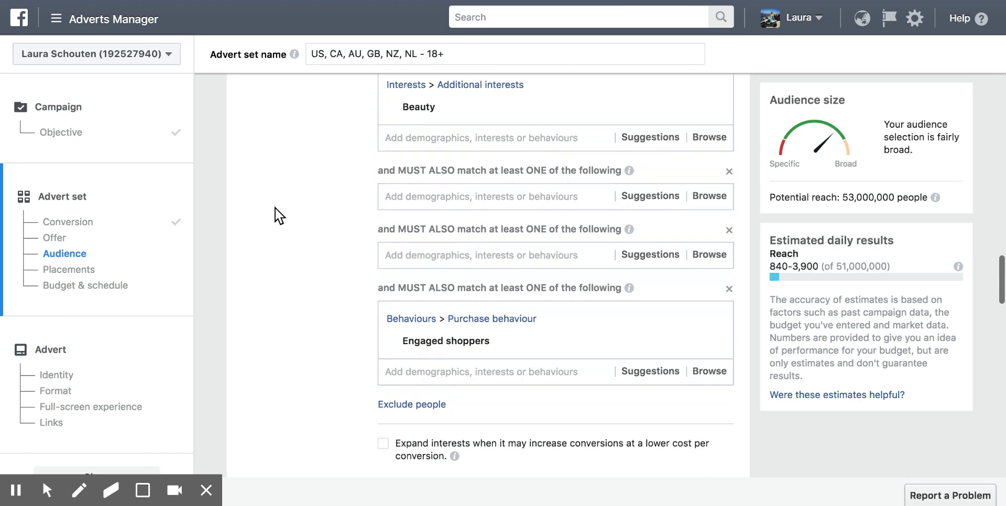
scroll(279, 215, down, 1)
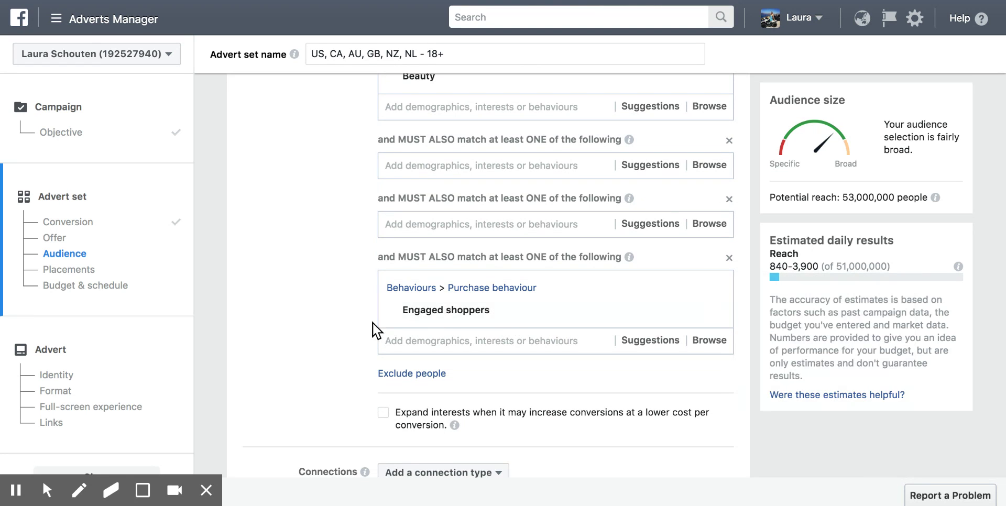
scroll(323, 349, down, 5)
scroll(322, 349, up, 8)
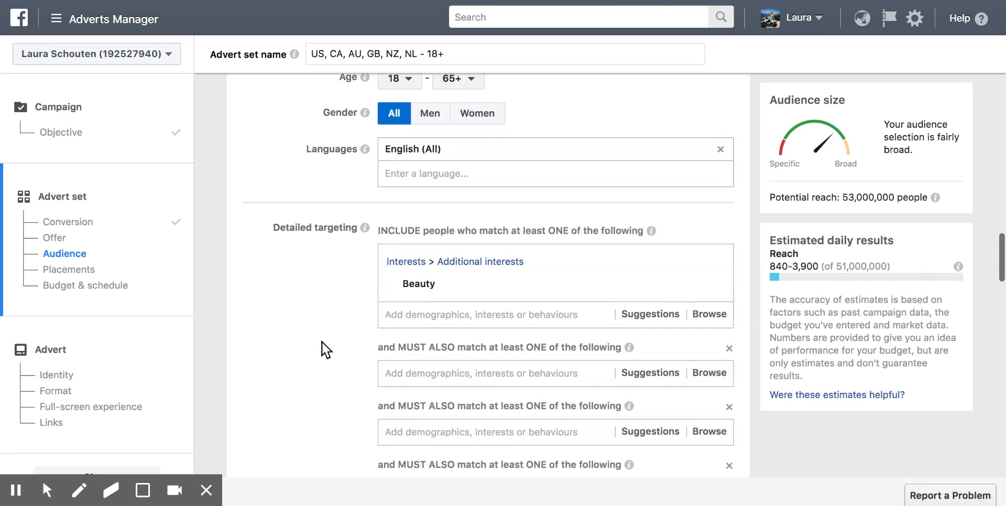
mouse_move(558, 294)
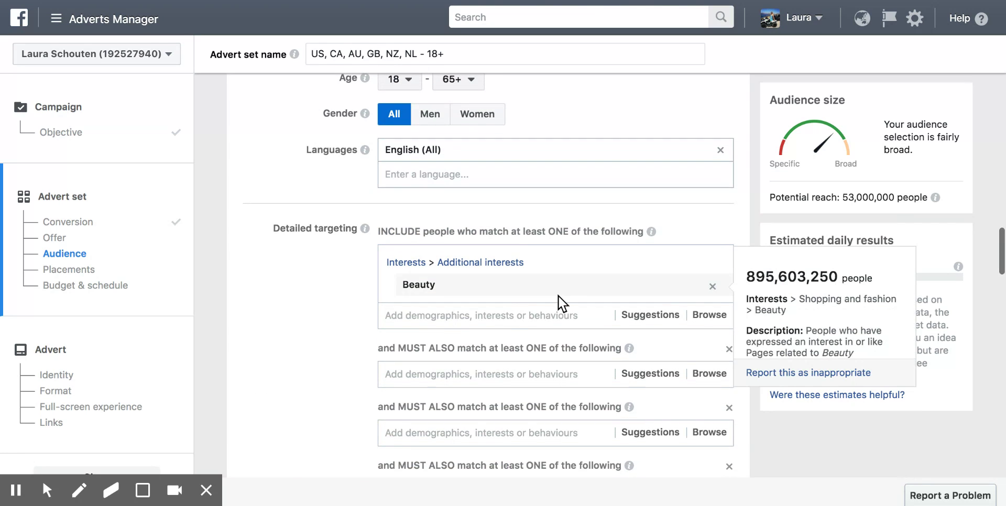
click(713, 284)
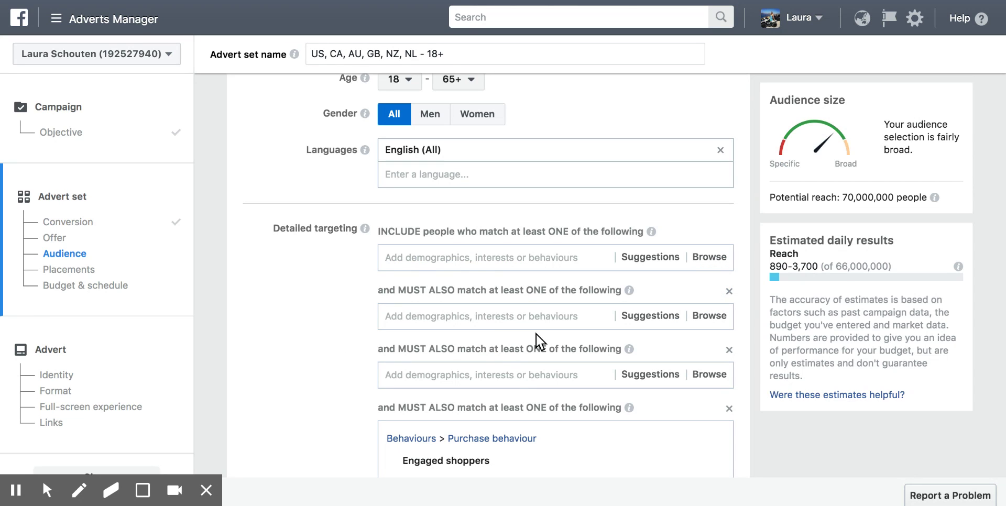
Step: Delete the two empty narrowing conditions and the one containing Engaged shoppers
click(729, 291)
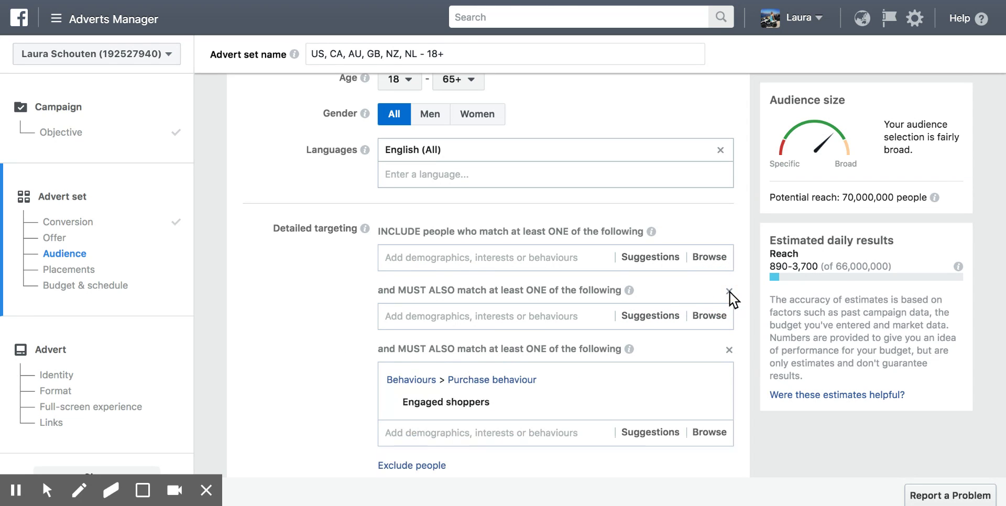
click(730, 291)
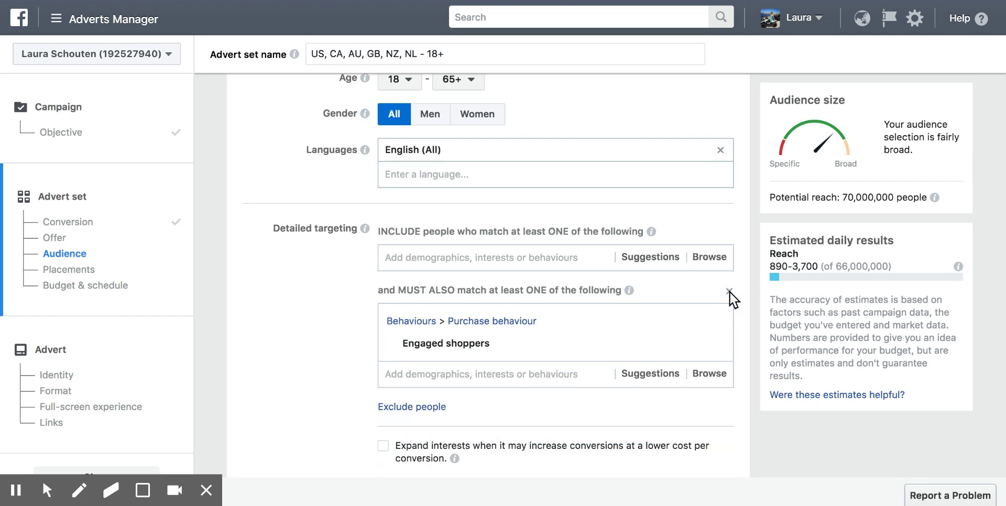
click(730, 292)
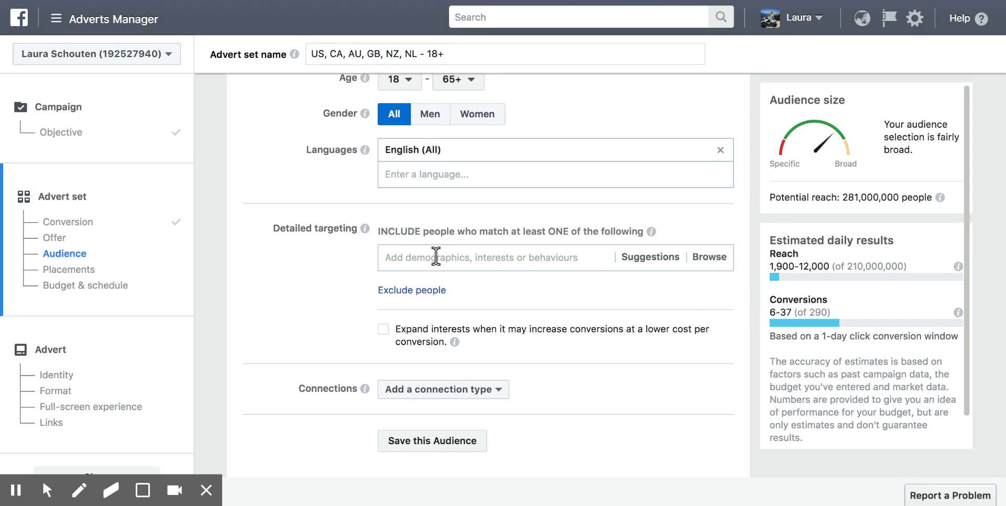
Step: Try searching the main detailed targeting condition for "fitness" and clear the search text
click(406, 257)
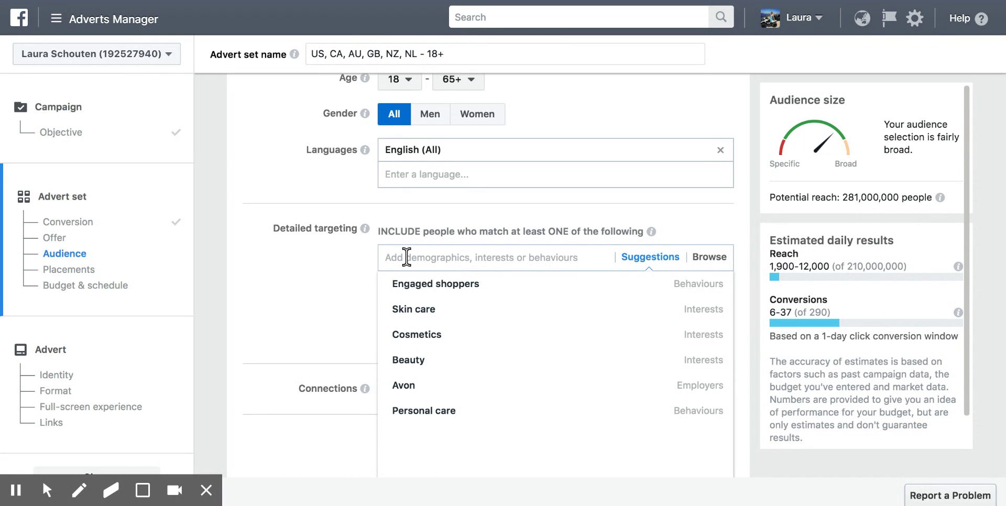
text(fitness)
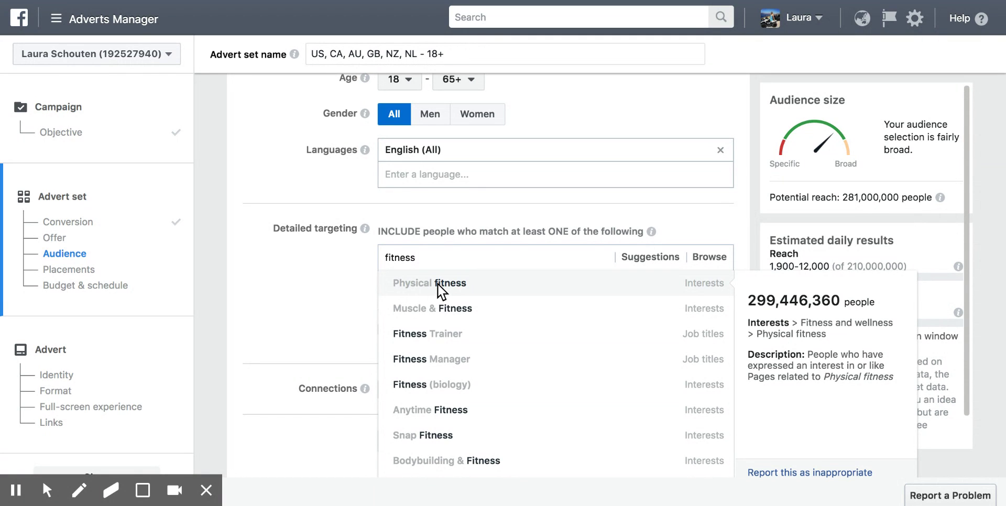
key(BackSpace)
key(BackSpace)
key(BackSpace)
key(BackSpace)
key(BackSpace)
key(BackSpace)
key(BackSpace)
Step: Search the main detailed targeting condition for "physical" and add the Physical exercise interest
text(phy)
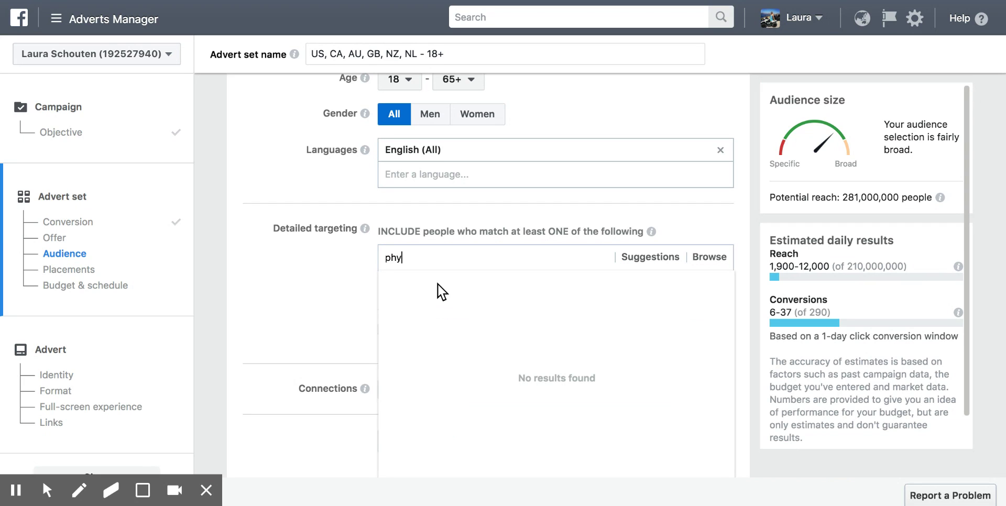
text(sical)
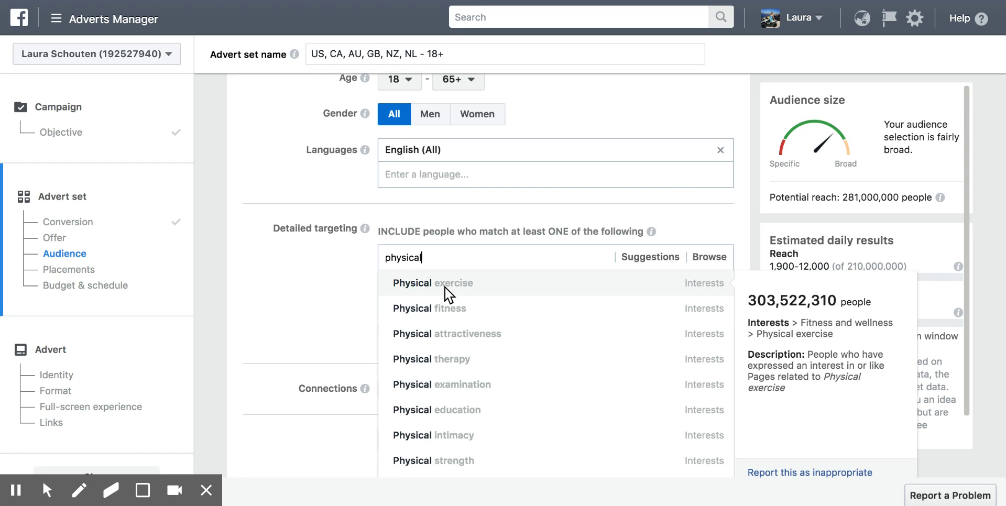
click(448, 295)
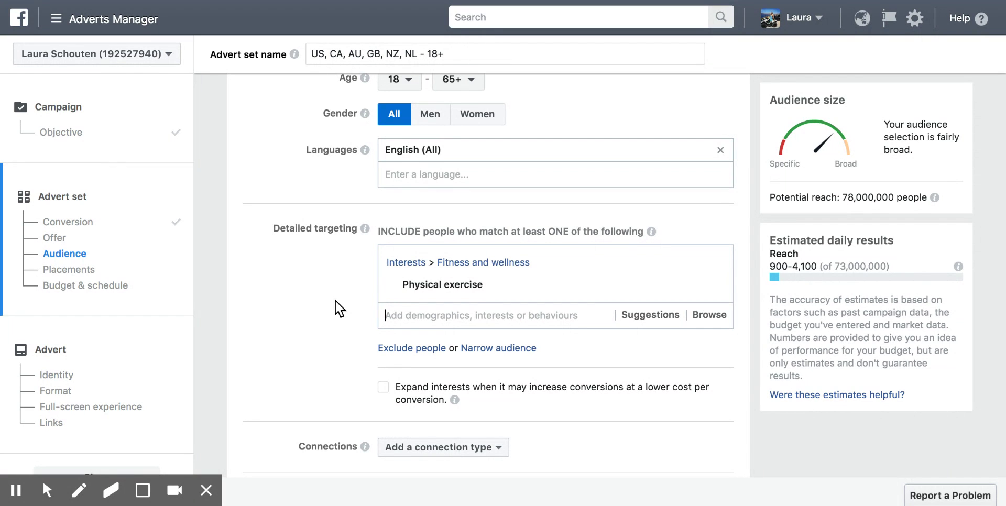
Step: Narrow the audience with a second condition, search it for "muscle" and add the Muscle & Fitness interest
mouse_move(456, 292)
scroll(340, 313, down, 2)
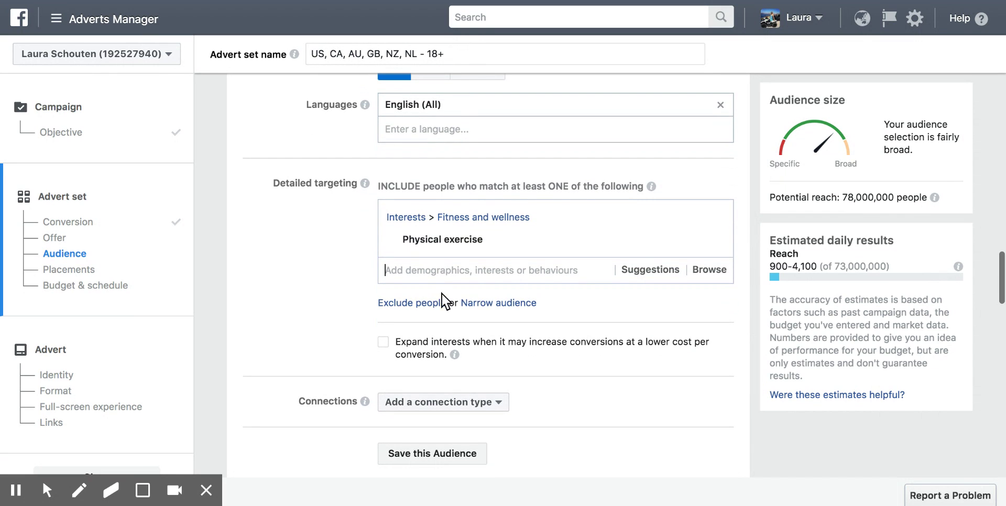
click(506, 308)
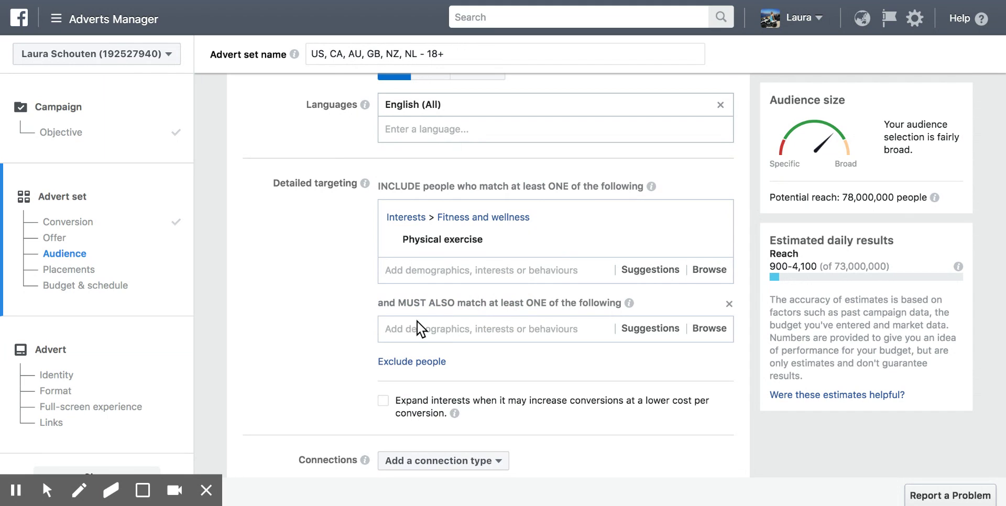
click(396, 328)
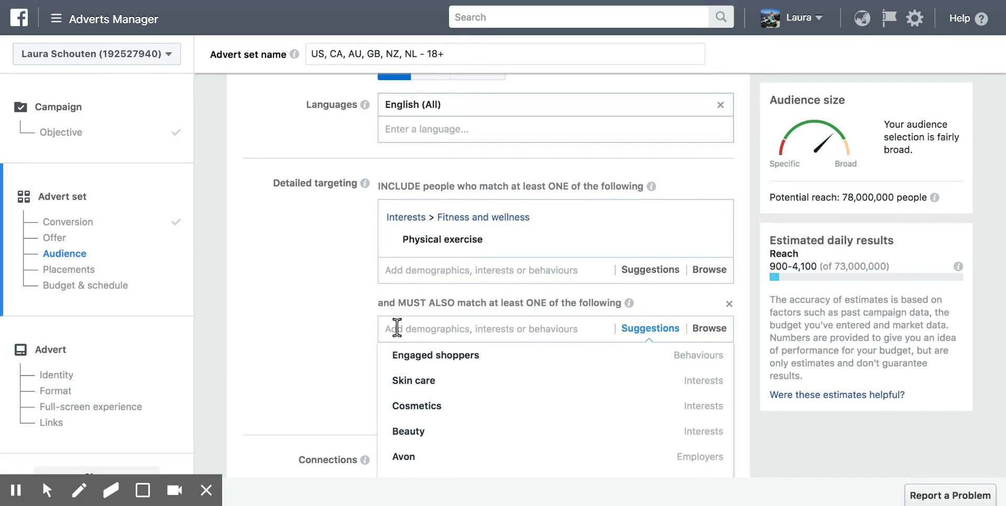
text(muscle)
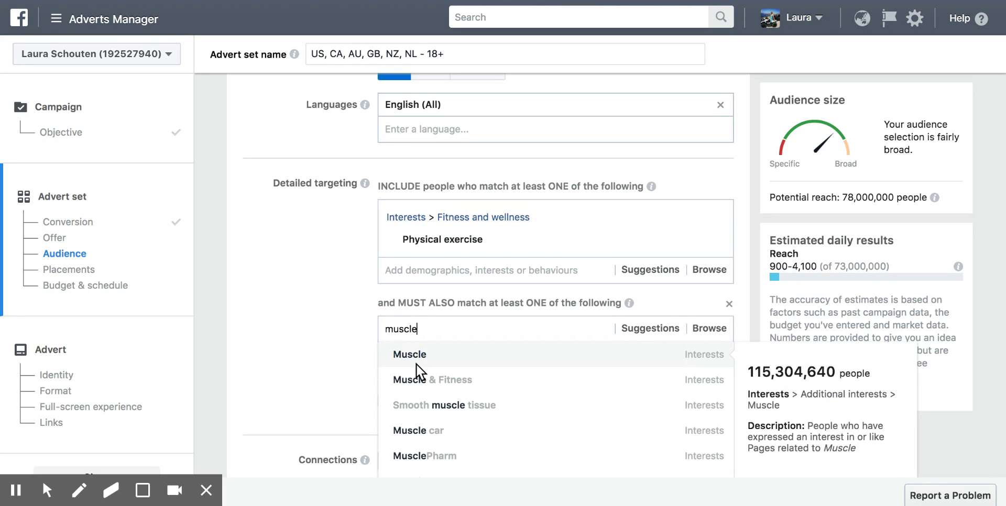
click(431, 387)
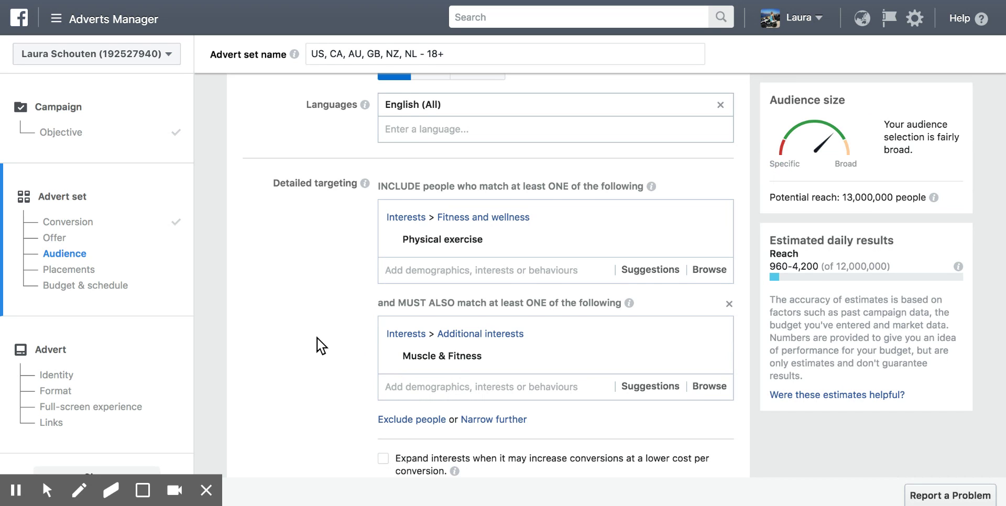
Step: Narrow the audience with a third condition, search it for "body" and add the Bodybuilding interest
scroll(321, 345, down, 2)
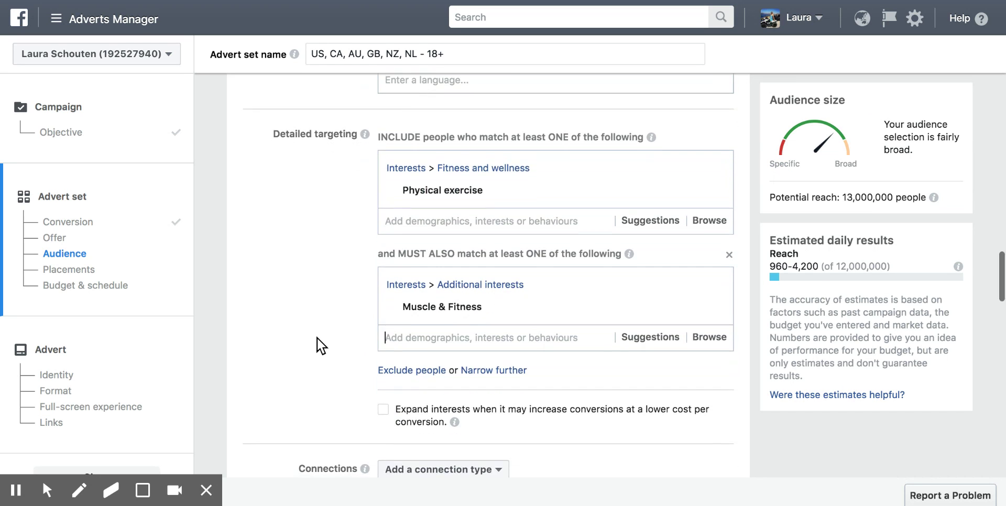
click(491, 366)
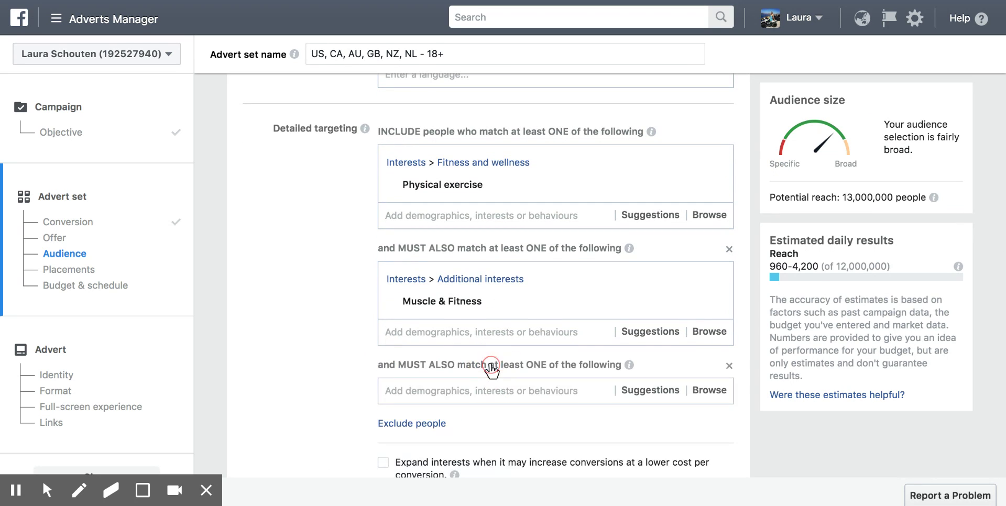
click(399, 390)
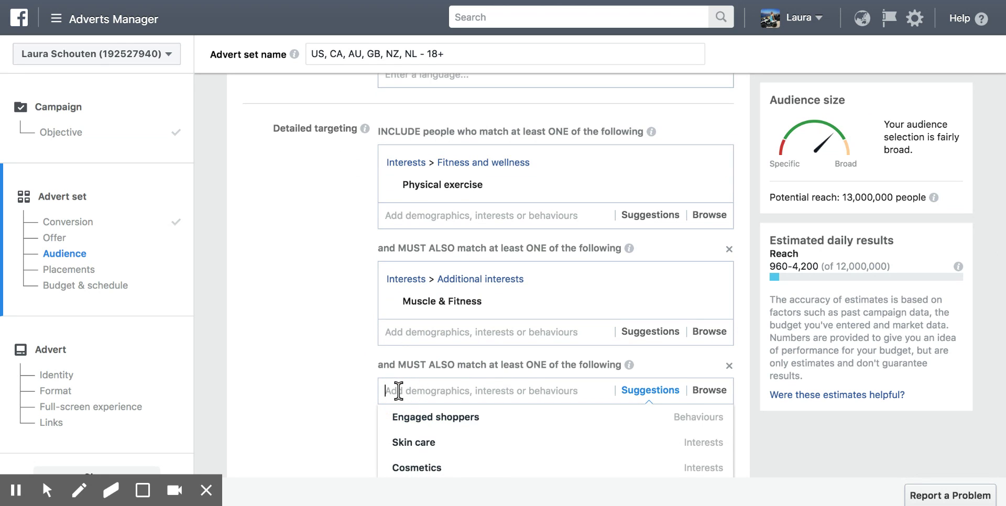
text(bodyb)
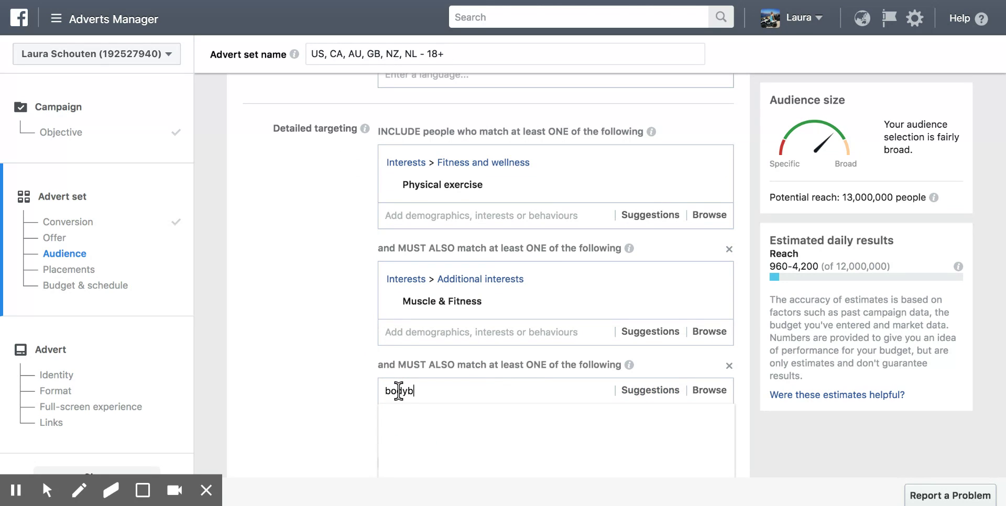
key(BackSpace)
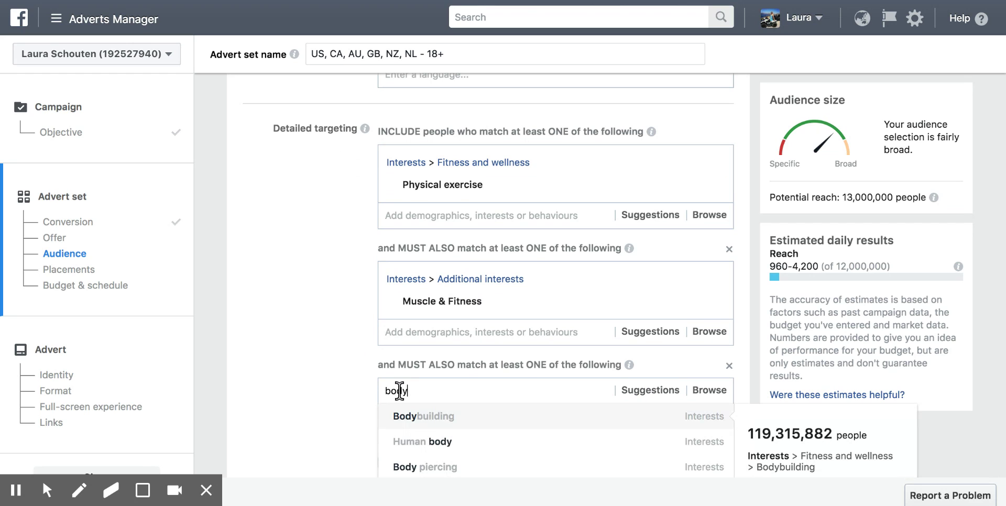
click(435, 416)
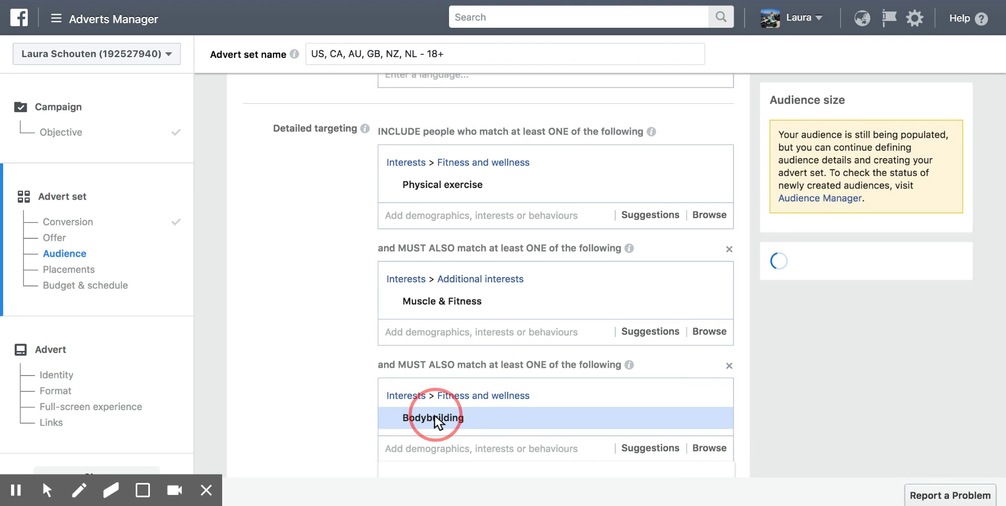
Step: Review the Physical exercise, Muscle & Fitness and Bodybuilding conditions in the detailed targeting
scroll(314, 391, down, 1)
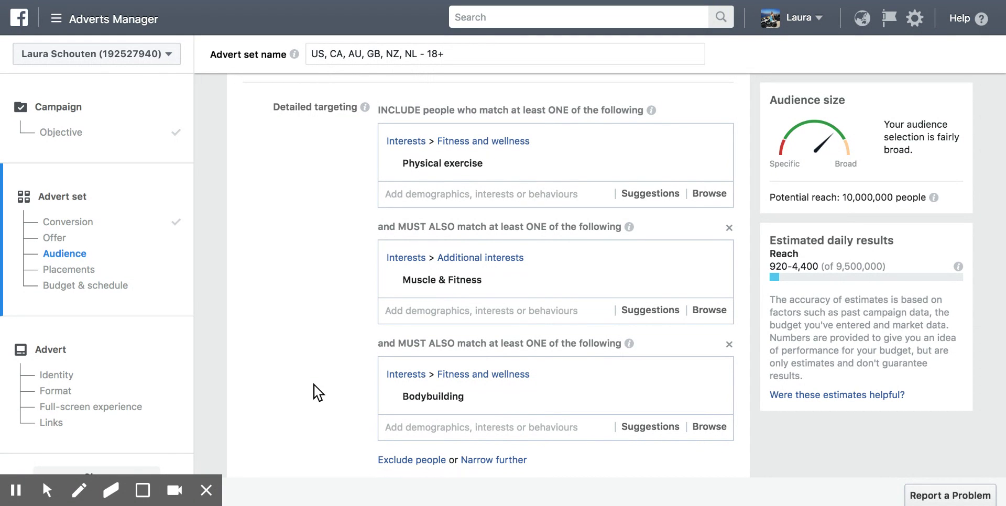
scroll(318, 393, down, 2)
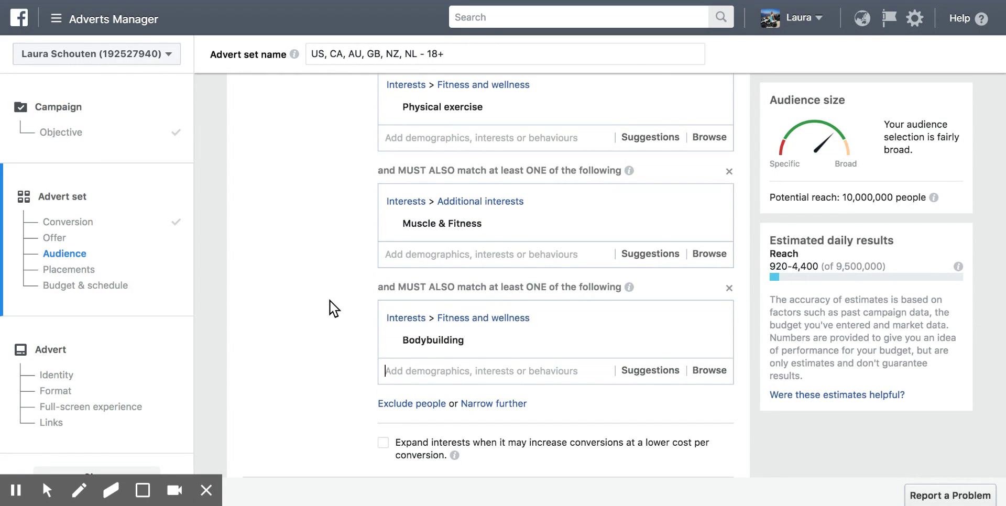
scroll(333, 308, up, 1)
scroll(333, 304, up, 1)
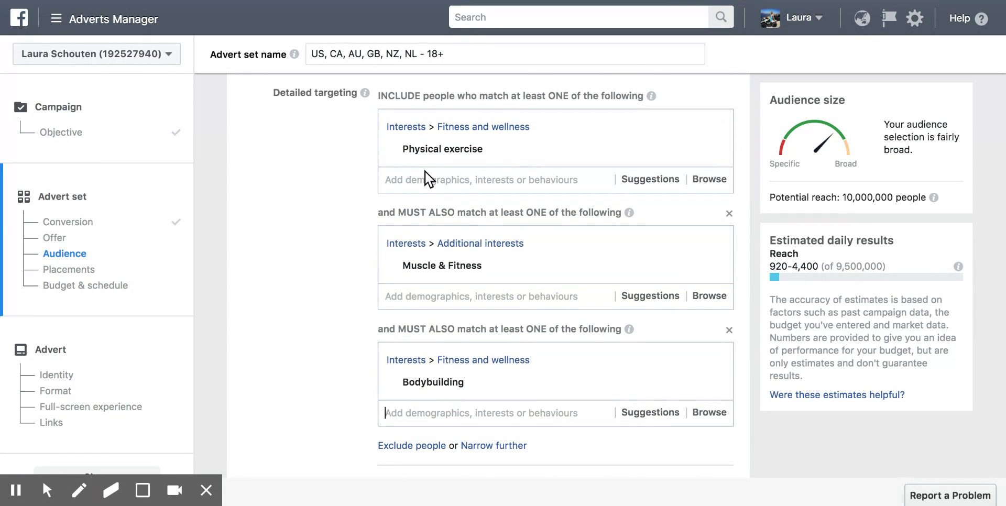
mouse_move(434, 159)
mouse_move(461, 275)
mouse_move(440, 394)
Step: Narrow the audience with another condition, search it for "engaged shopper" and add the Engaged shoppers behaviour
scroll(310, 359, down, 3)
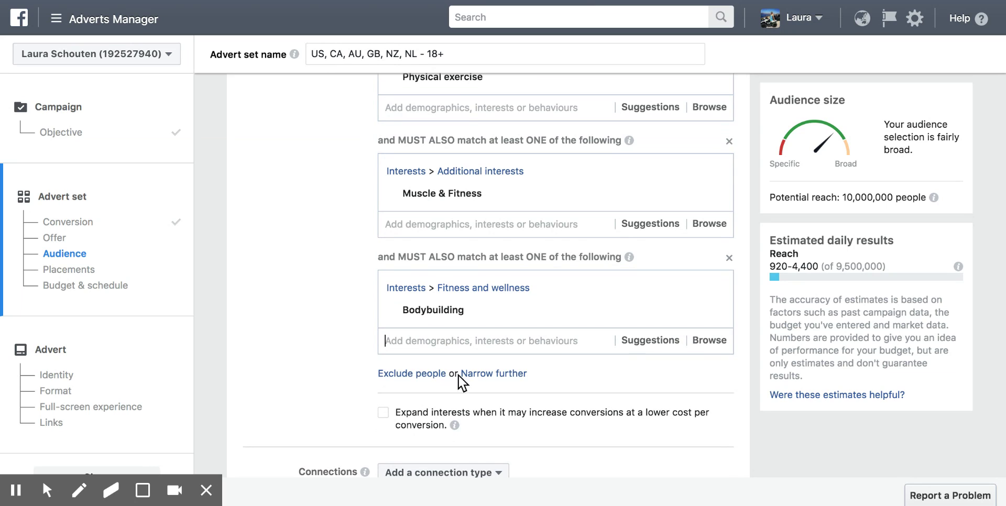
click(499, 373)
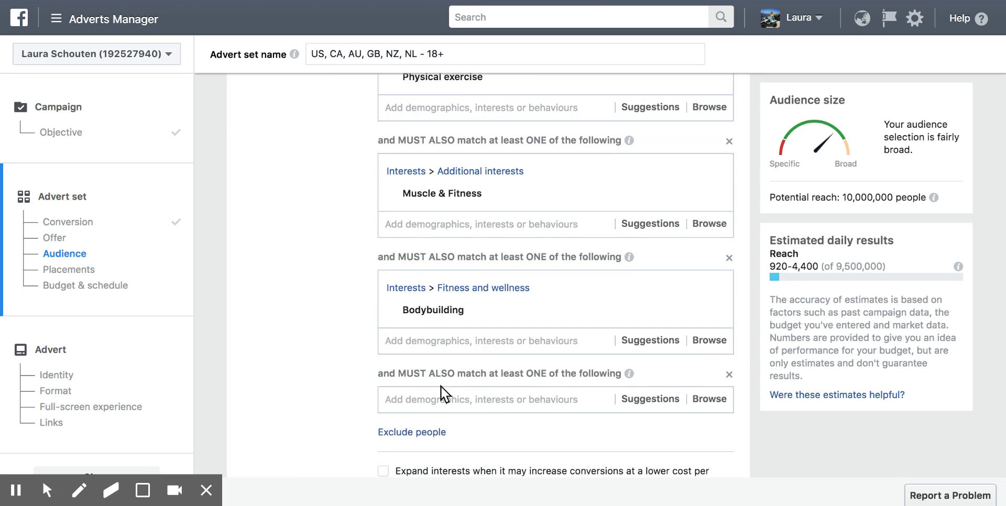
click(395, 395)
text(eng)
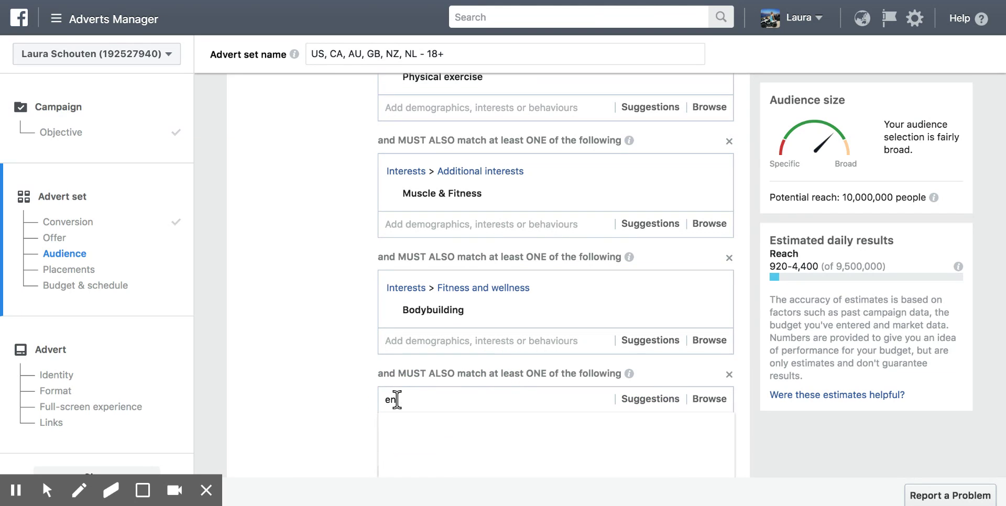
text(aged shopper)
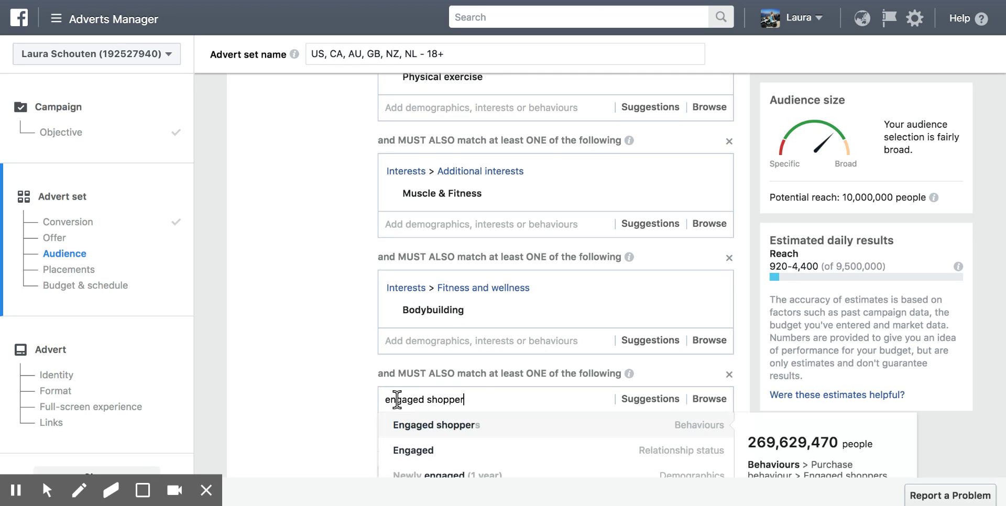
click(429, 435)
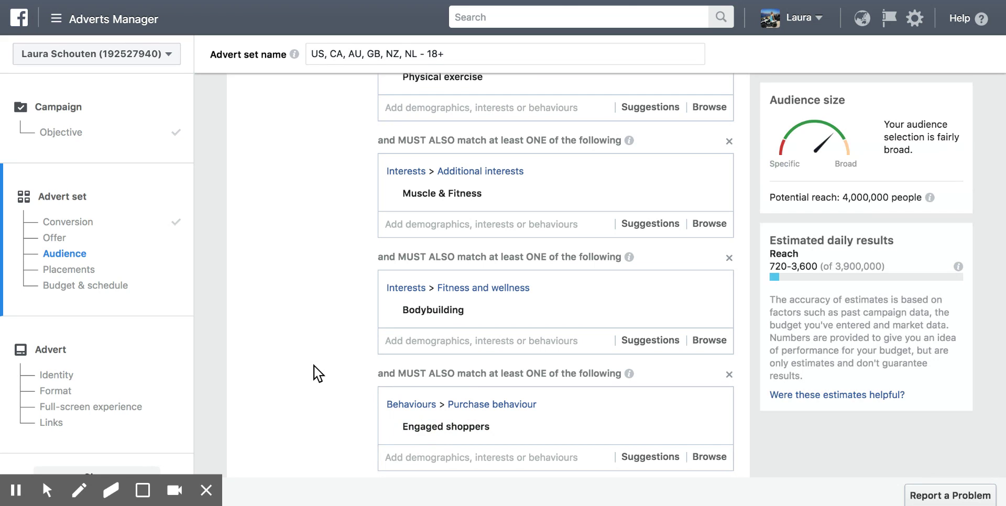
Step: Examine the complete stack of detailed targeting conditions, from Physical exercise to Engaged shoppers, together with the audience size estimate
scroll(319, 374, up, 2)
scroll(319, 374, down, 2)
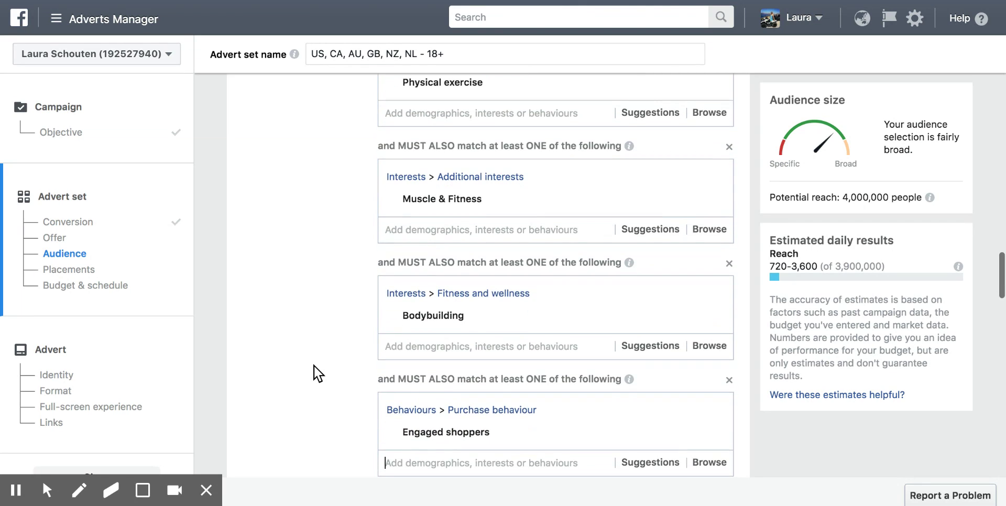
scroll(319, 375, up, 1)
scroll(319, 374, down, 2)
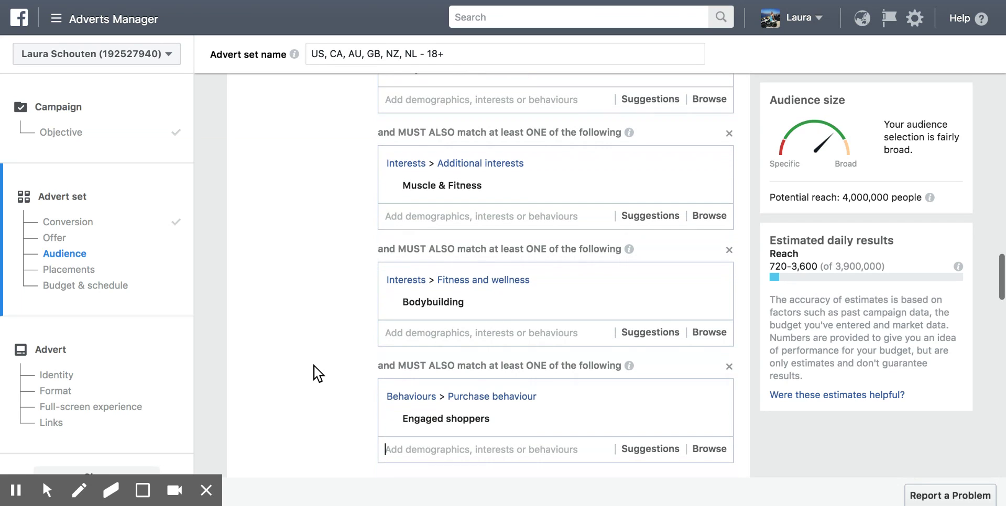
scroll(319, 374, up, 1)
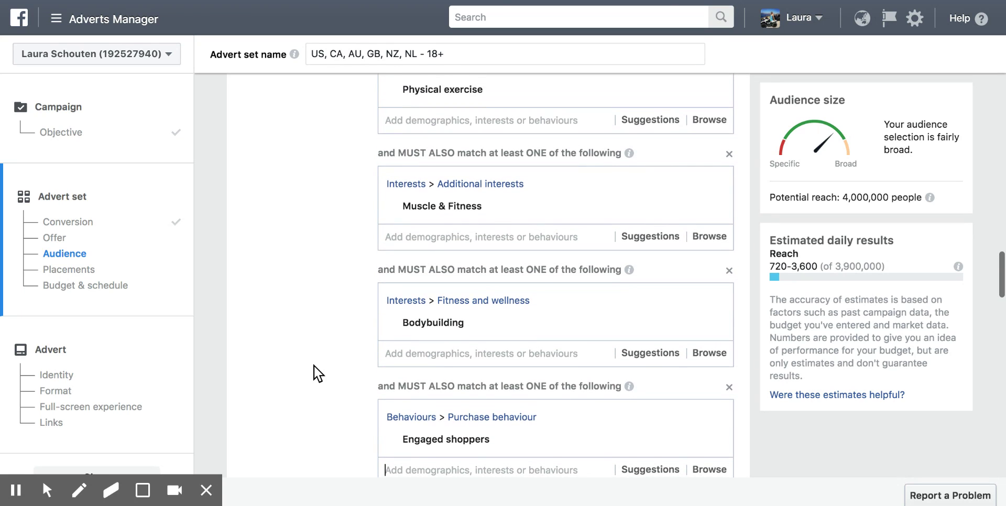
scroll(319, 374, down, 2)
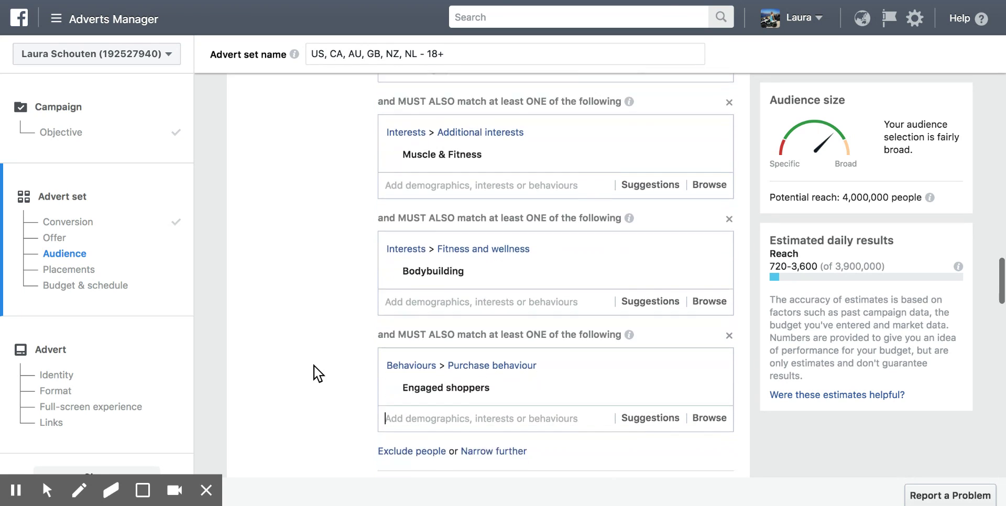
scroll(319, 374, down, 1)
mouse_move(438, 366)
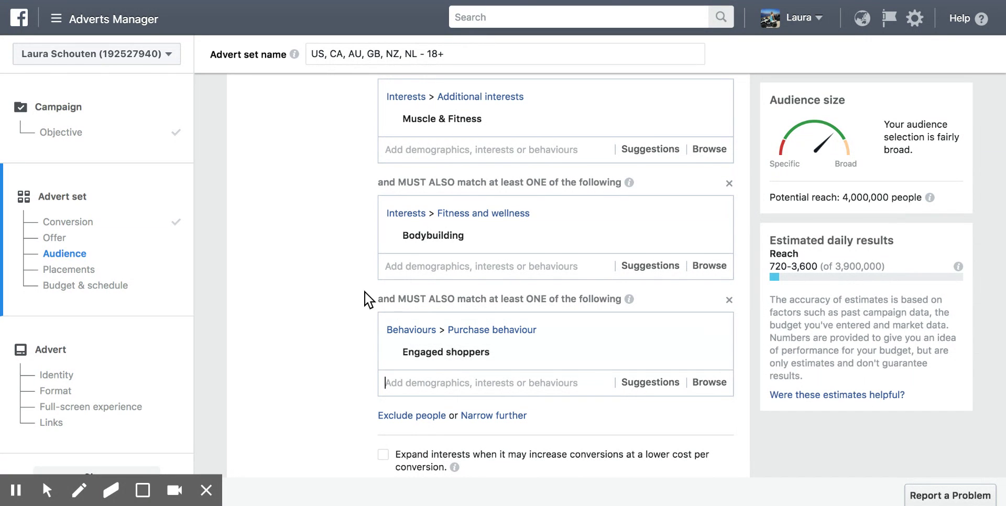
scroll(342, 321, up, 5)
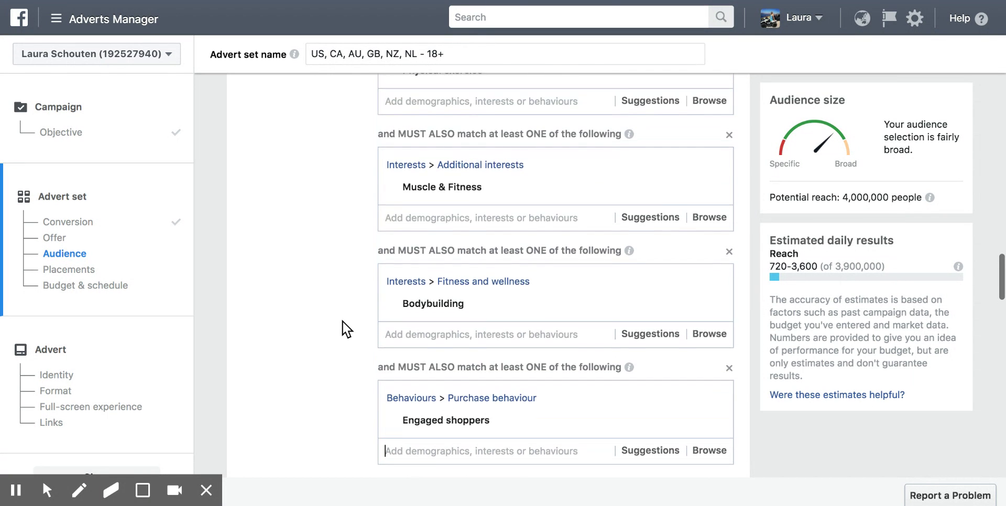
scroll(342, 321, up, 1)
scroll(342, 321, down, 1)
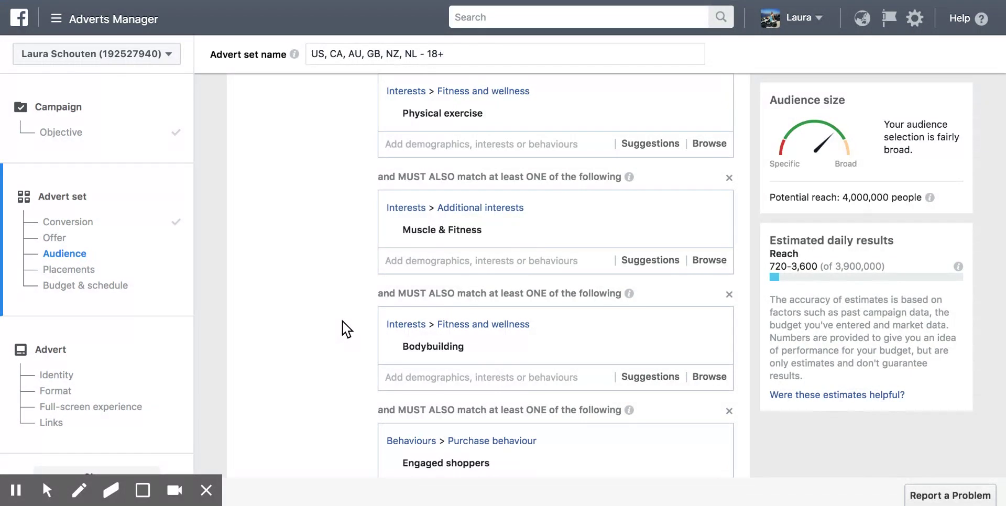
scroll(342, 321, down, 2)
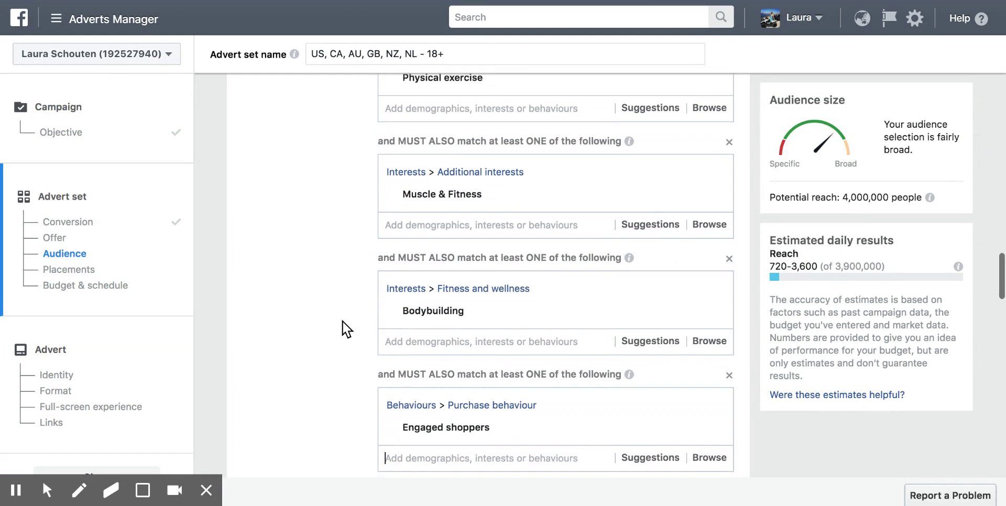
scroll(342, 320, up, 3)
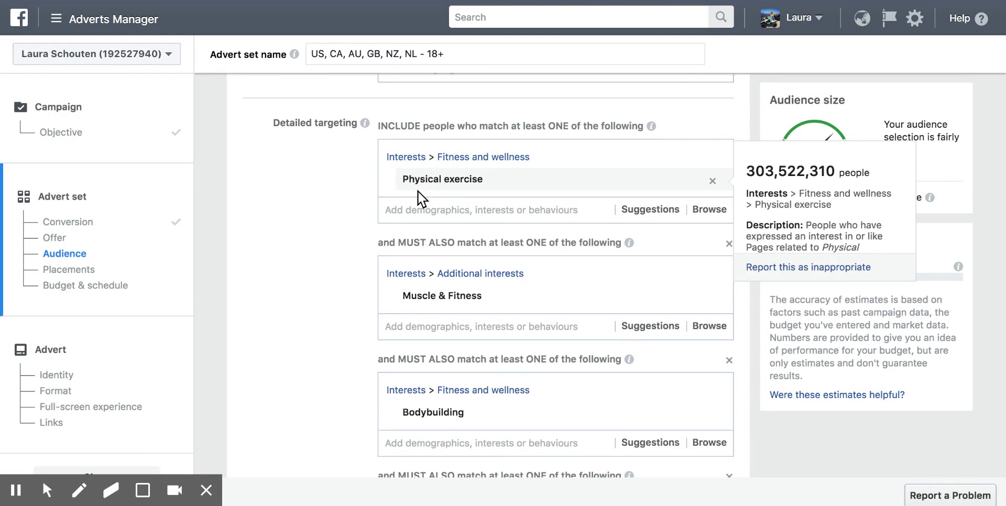
scroll(336, 308, down, 1)
scroll(336, 306, down, 2)
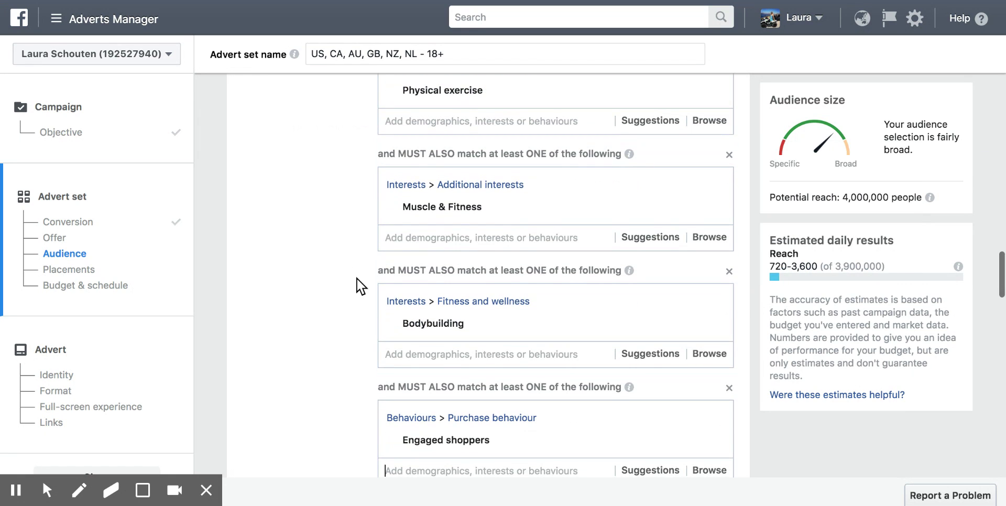
mouse_move(454, 212)
scroll(347, 360, down, 3)
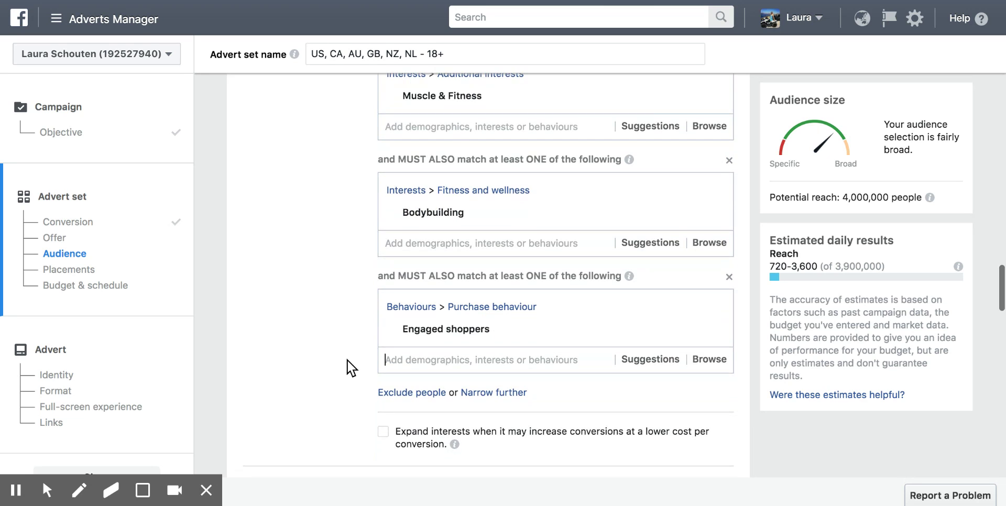
mouse_move(421, 339)
scroll(352, 359, up, 2)
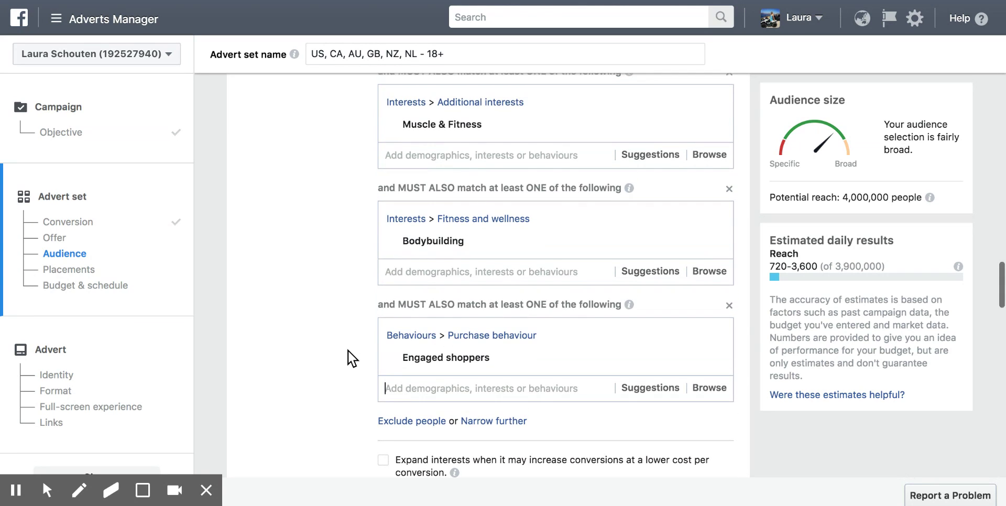
scroll(352, 359, up, 1)
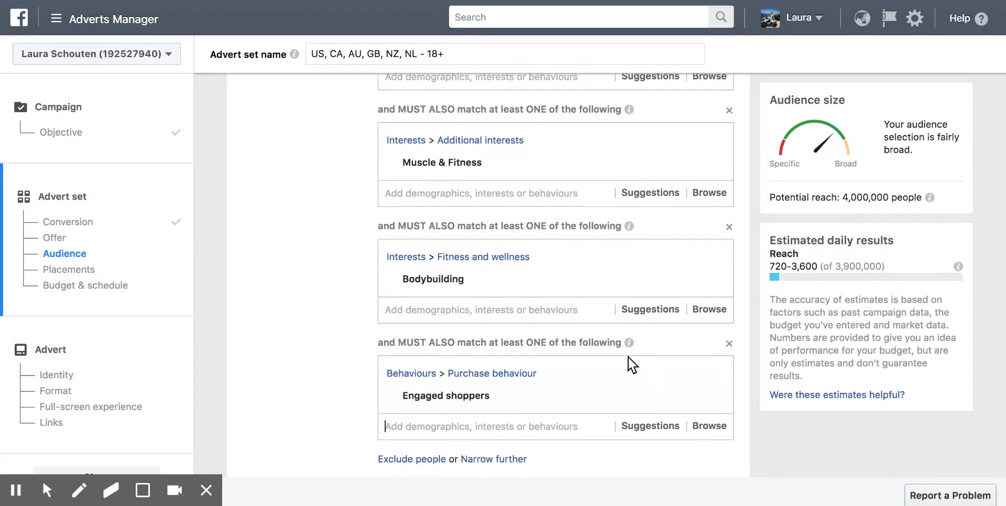
scroll(333, 366, up, 3)
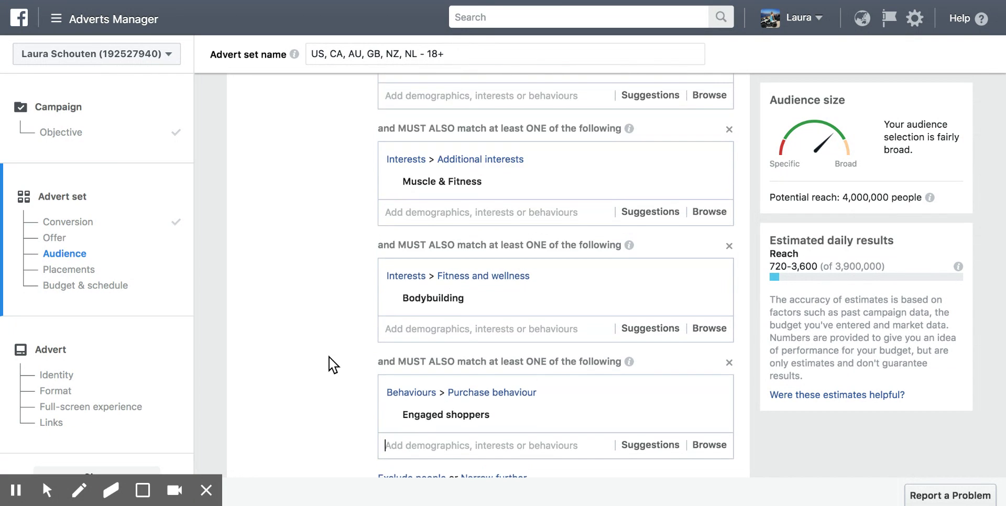
scroll(333, 365, down, 1)
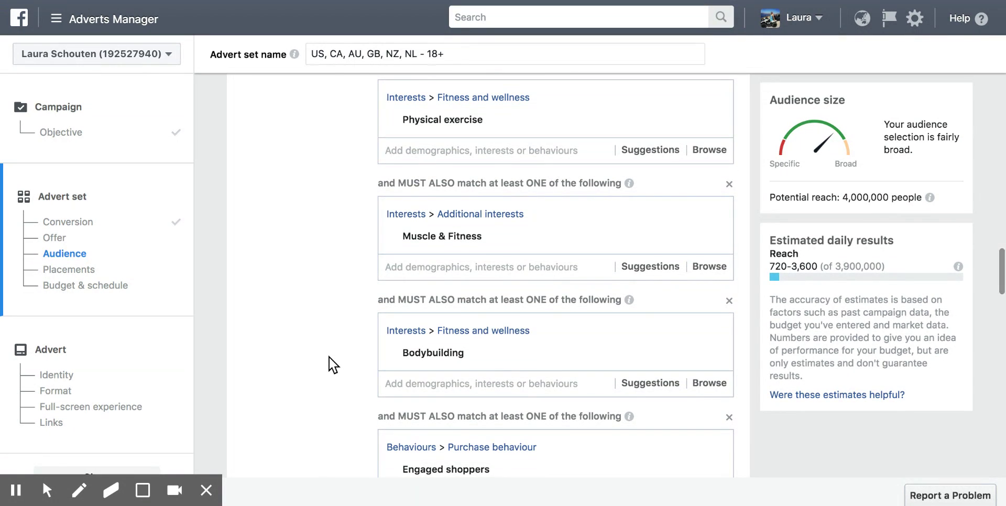
scroll(334, 366, down, 1)
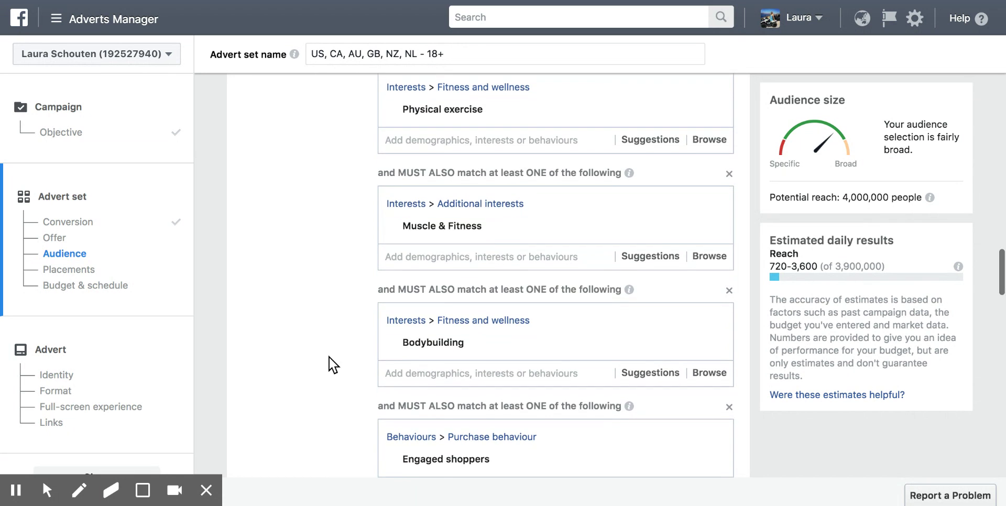
scroll(333, 365, up, 3)
scroll(333, 365, down, 2)
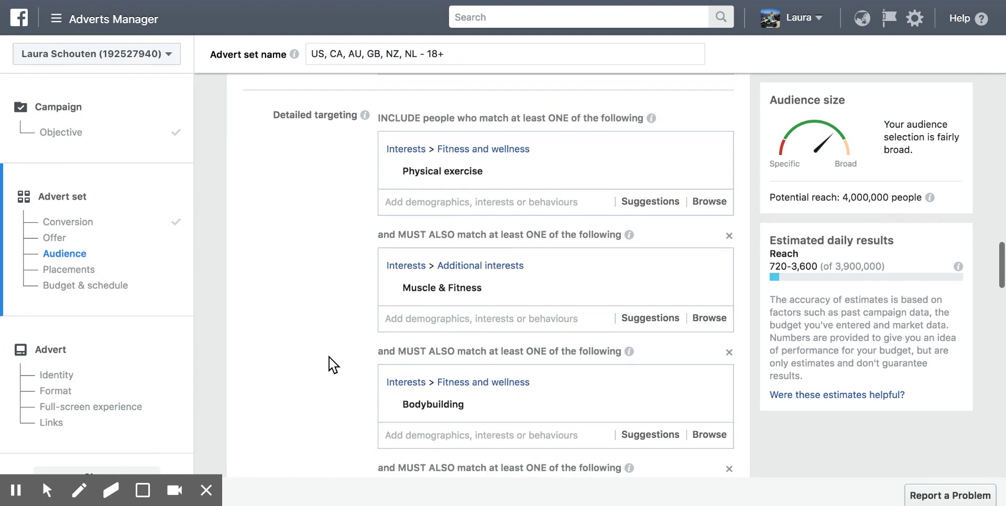
scroll(330, 358, down, 1)
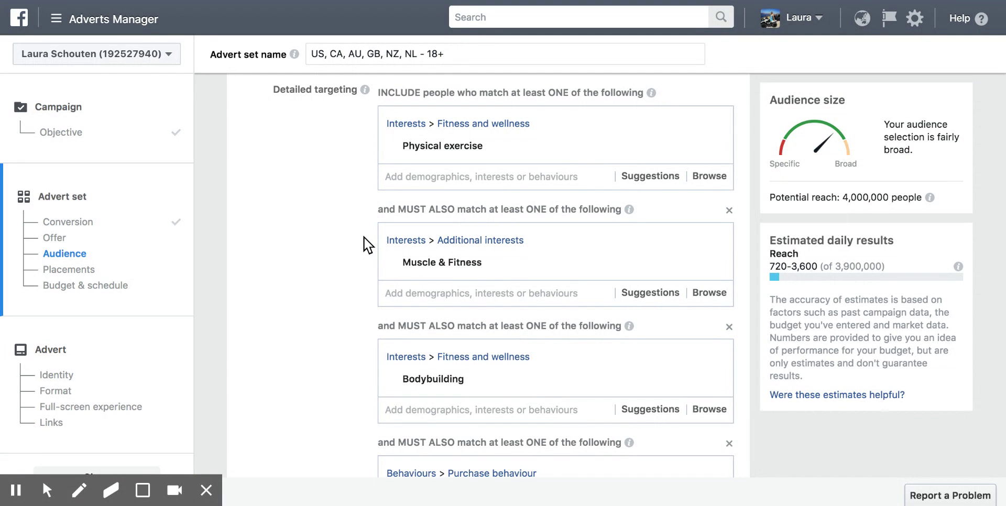
Step: Remove the Engaged shoppers behaviour from its condition and delete the Bodybuilding narrowing condition
scroll(493, 325, down, 3)
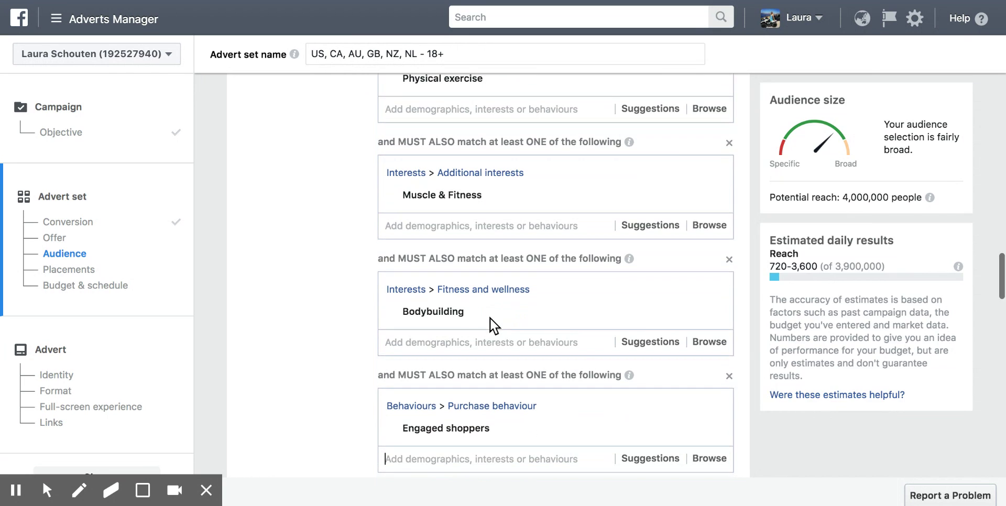
mouse_move(715, 403)
click(714, 407)
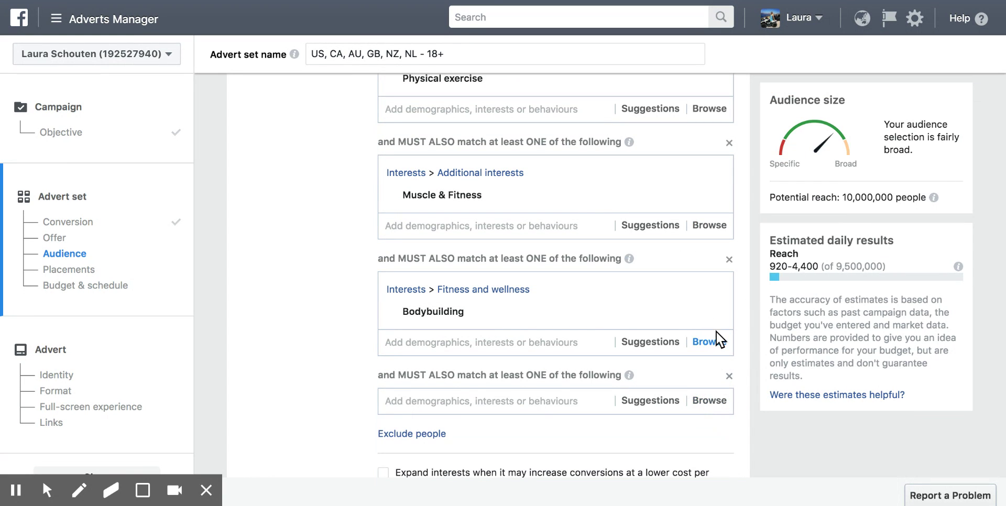
click(730, 259)
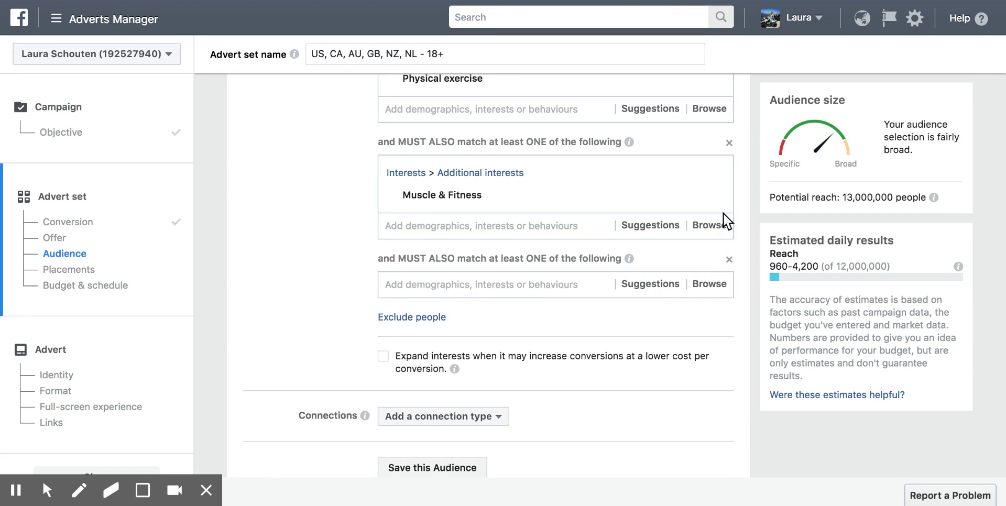
Step: Clear the detailed targeting by removing the Muscle & Fitness condition, the Physical exercise interest and the empty narrowing condition
click(729, 143)
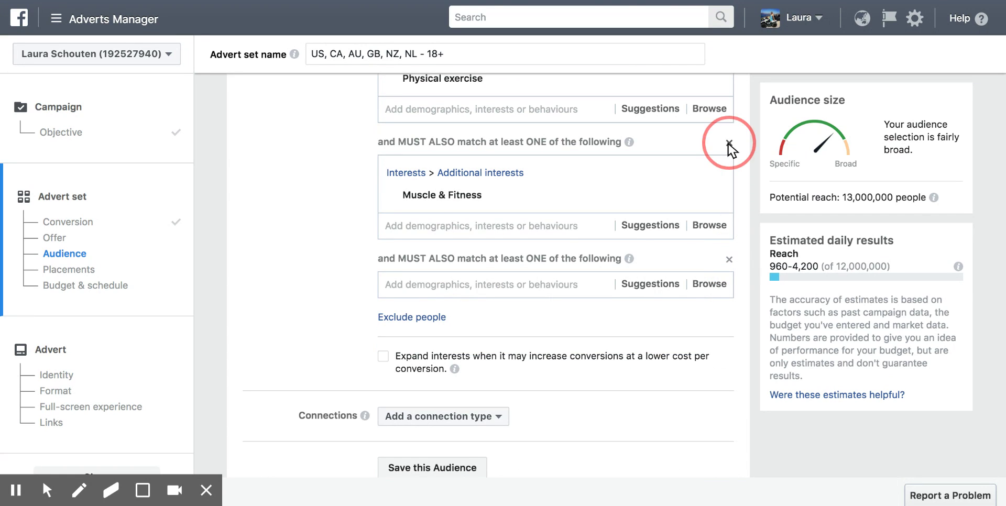
scroll(728, 143, up, 2)
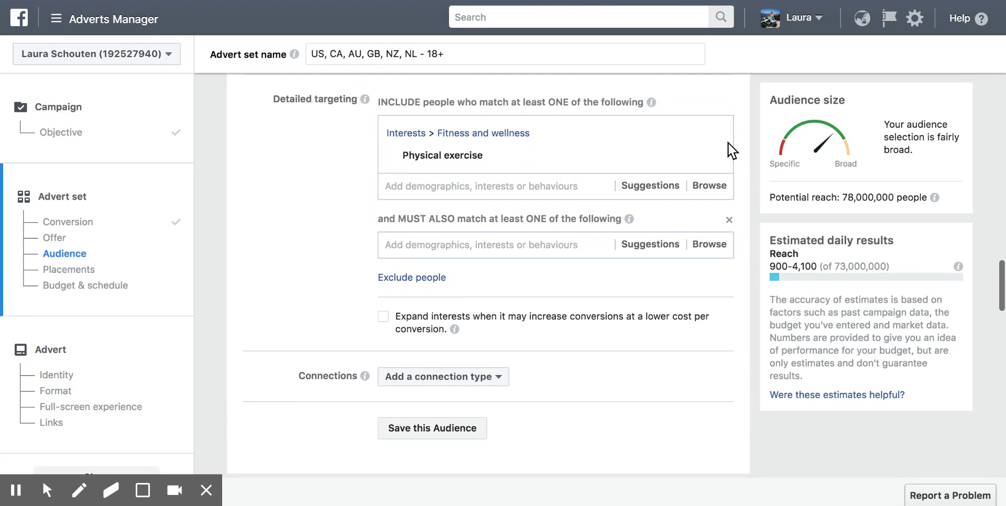
click(712, 159)
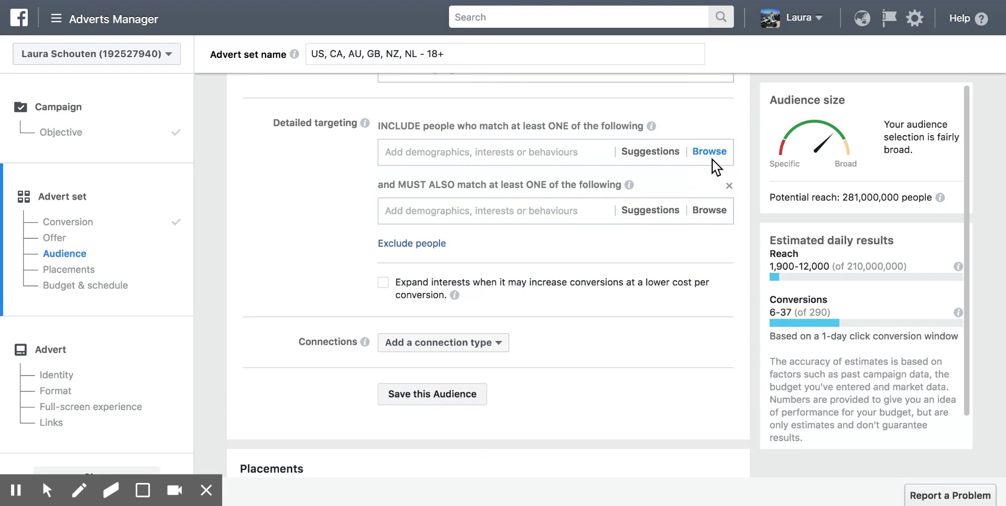
click(729, 185)
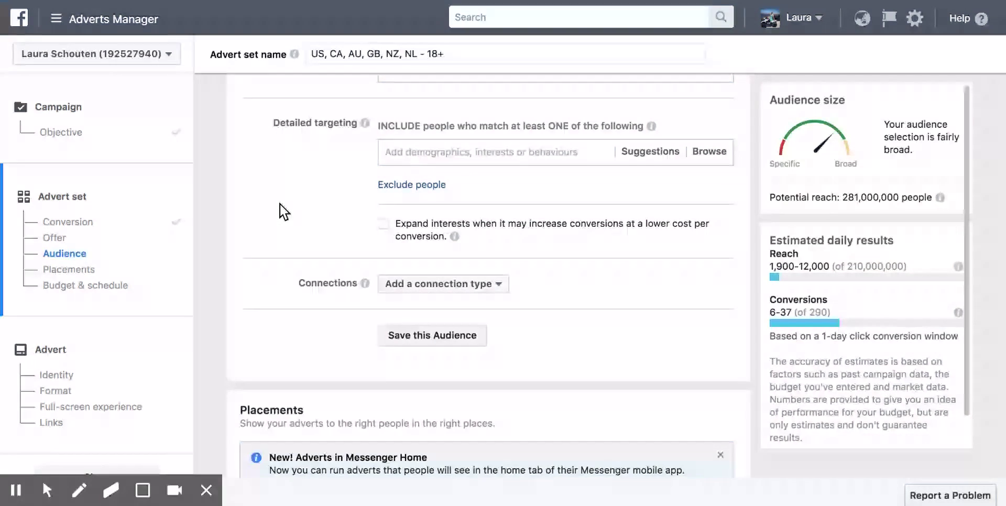
Step: Search the detailed targeting for "camping" and look through the suggested interests
click(418, 151)
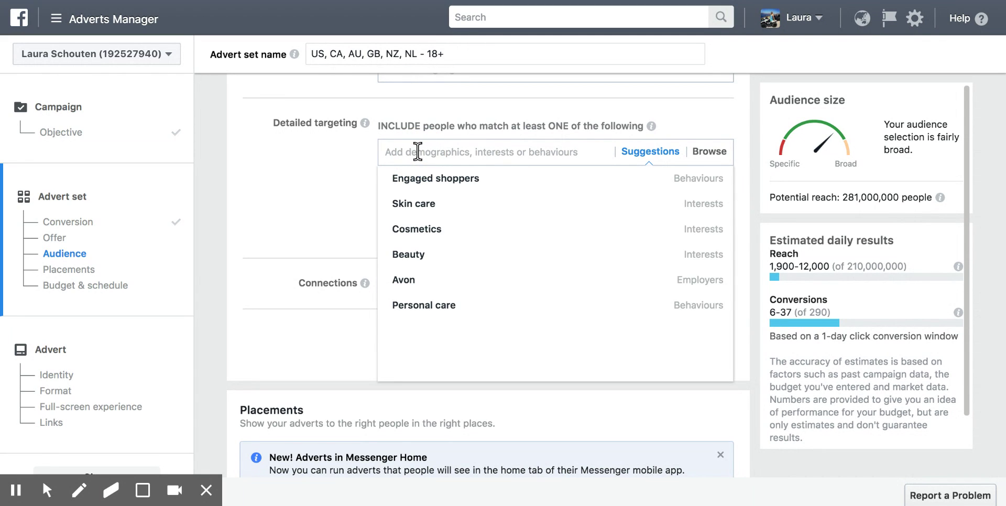
text(camping)
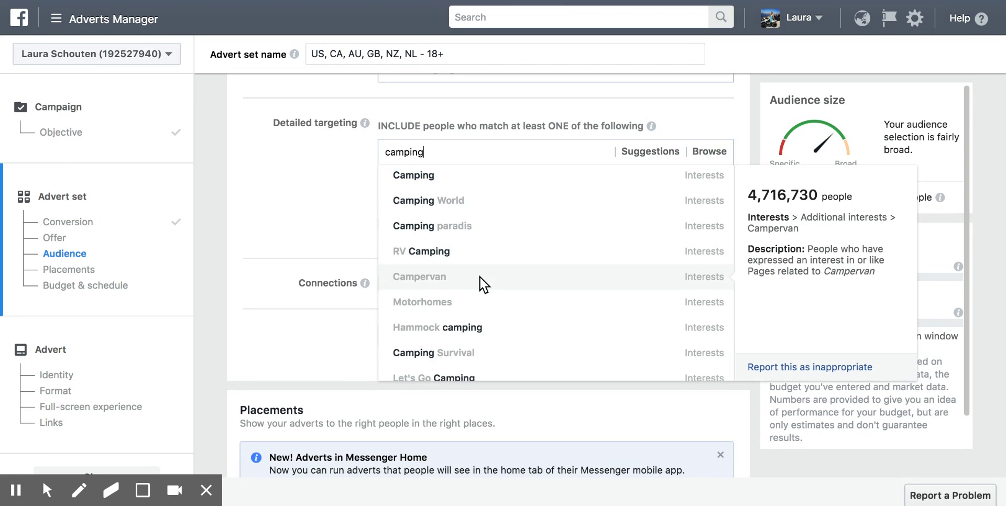
scroll(479, 275, down, 3)
scroll(480, 275, down, 12)
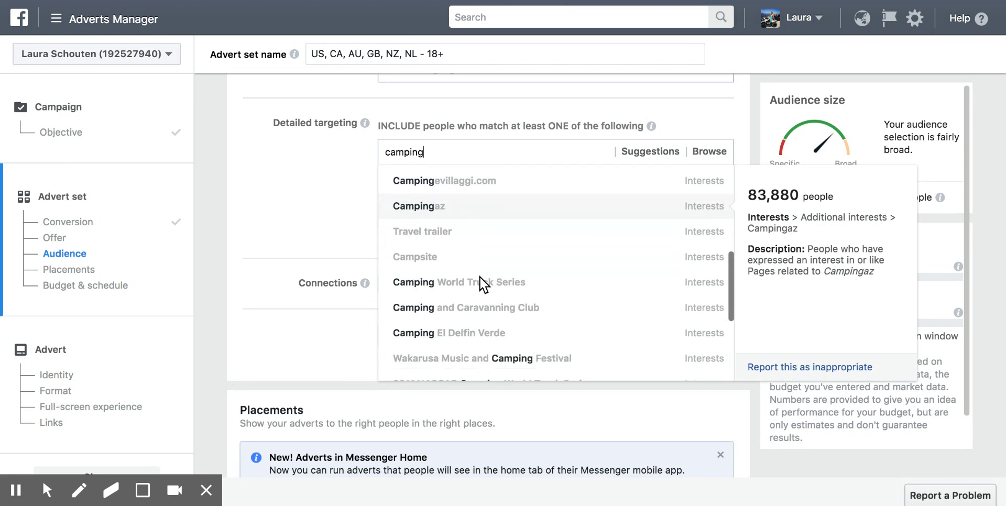
scroll(480, 275, down, 4)
scroll(480, 276, up, 8)
scroll(480, 276, up, 5)
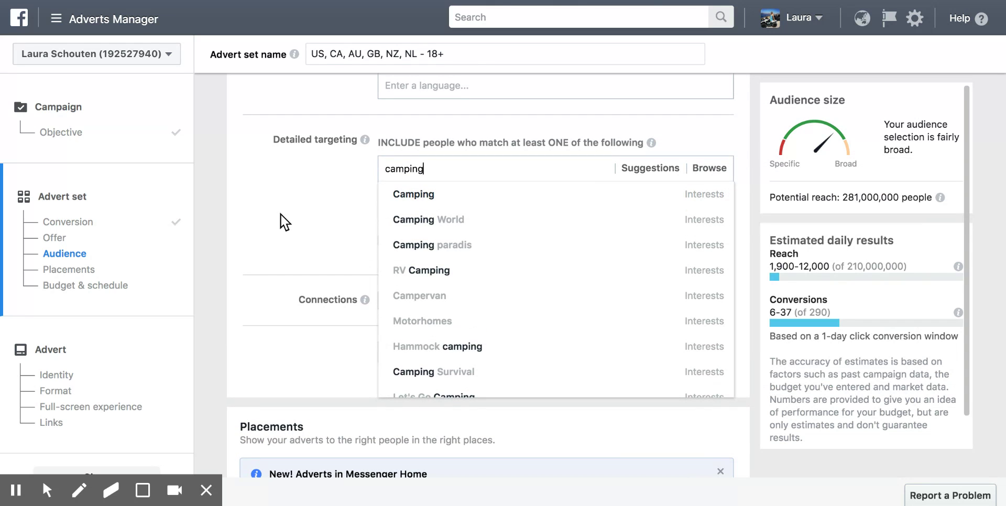
Step: Replace the camping search with one for "moun" and include the Mountaineering interest in the detailed targeting
key(BackSpace)
key(BackSpace)
key(BackSpace)
key(BackSpace)
key(BackSpace)
key(BackSpace)
key(BackSpace)
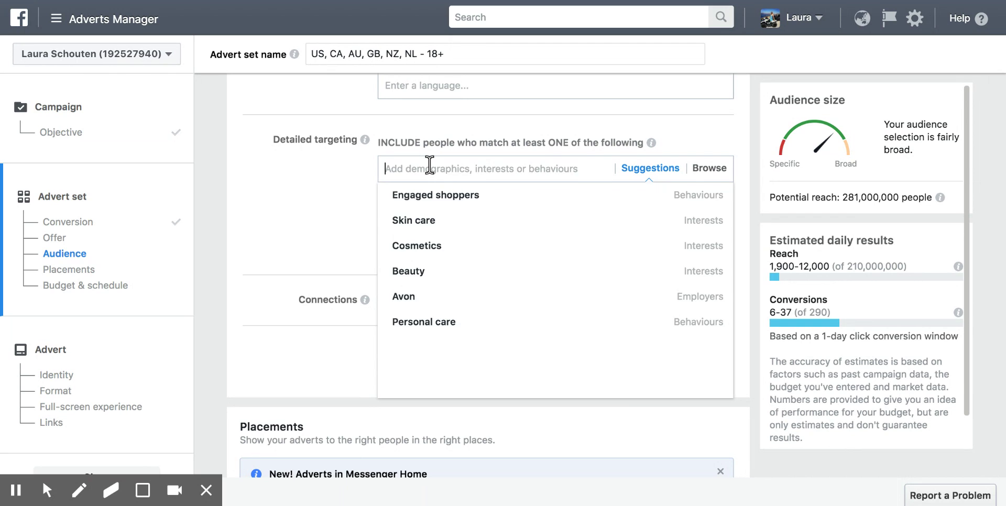
text(moun)
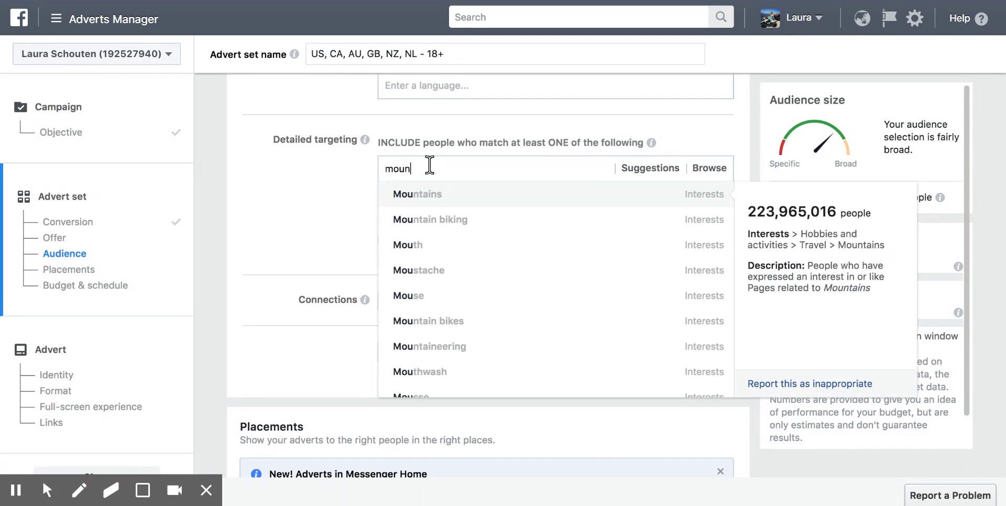
text(t)
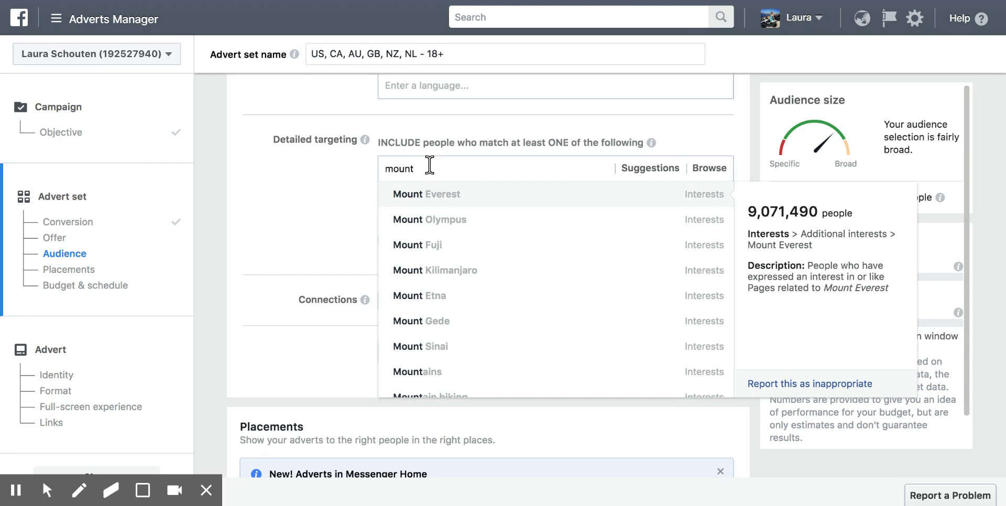
key(BackSpace)
key(BackSpace)
key(BackSpace)
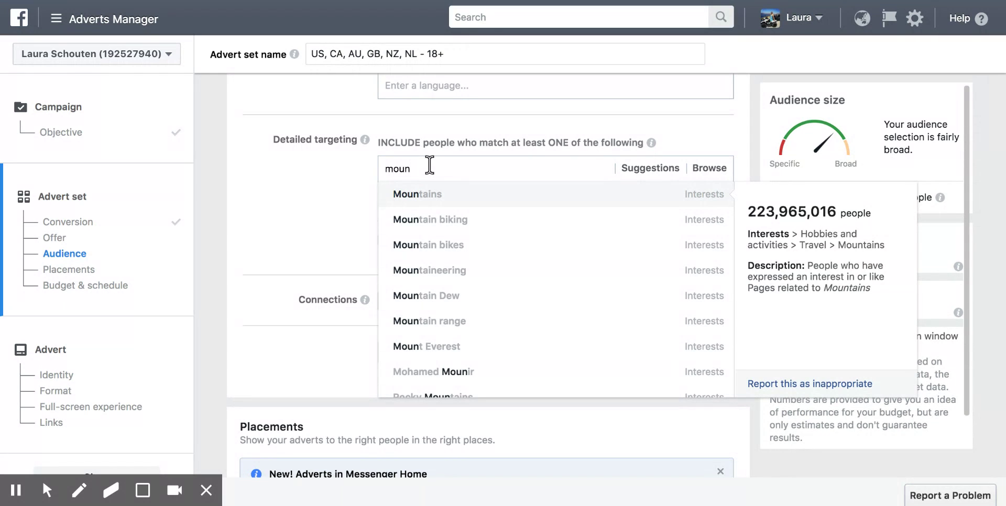
click(427, 272)
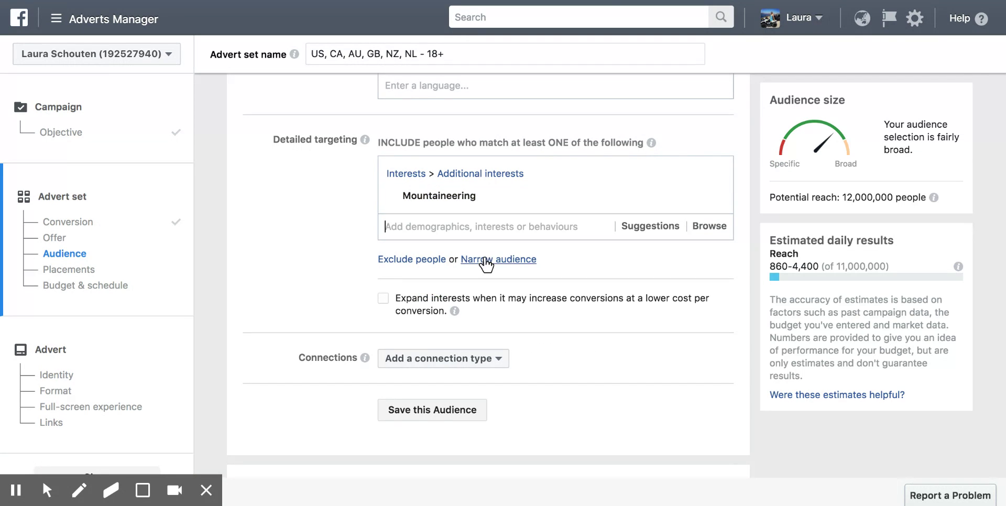
Step: Narrow the audience with a second condition, search it for "hiking" and add the Hiking equipment interest
click(486, 262)
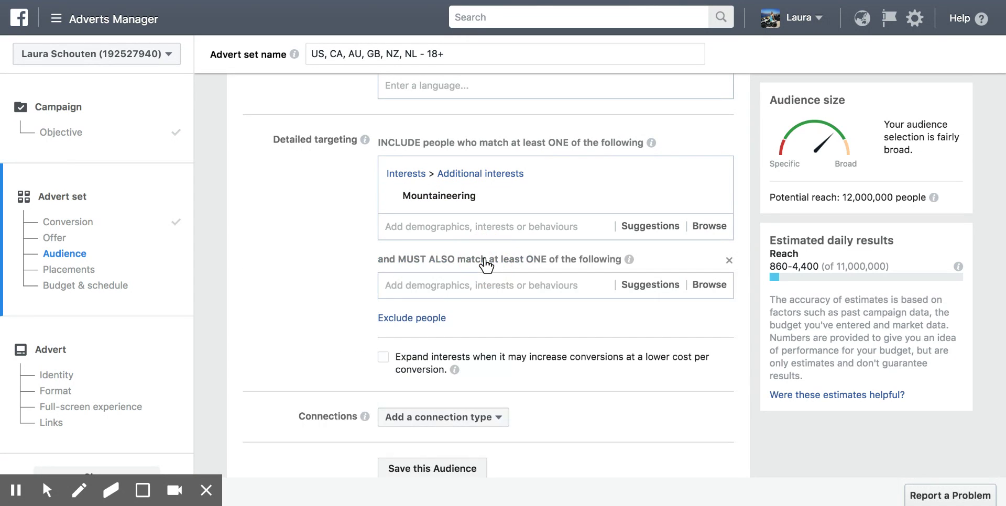
click(405, 286)
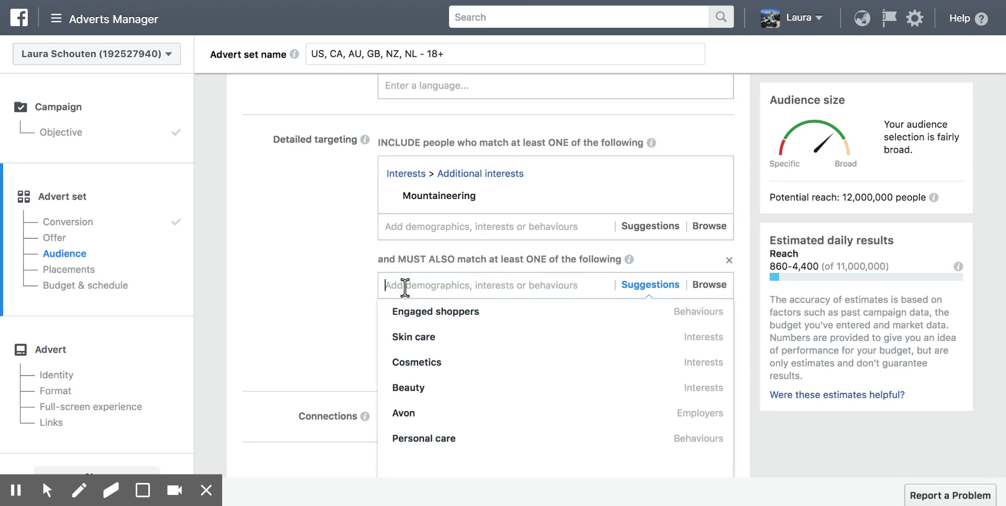
text(ki)
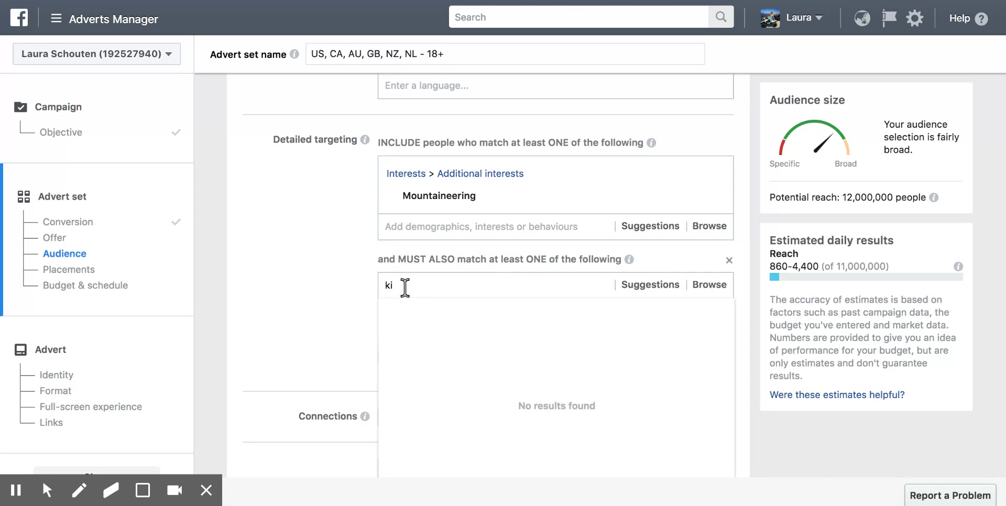
key(BackSpace)
key(BackSpace)
text(hiking)
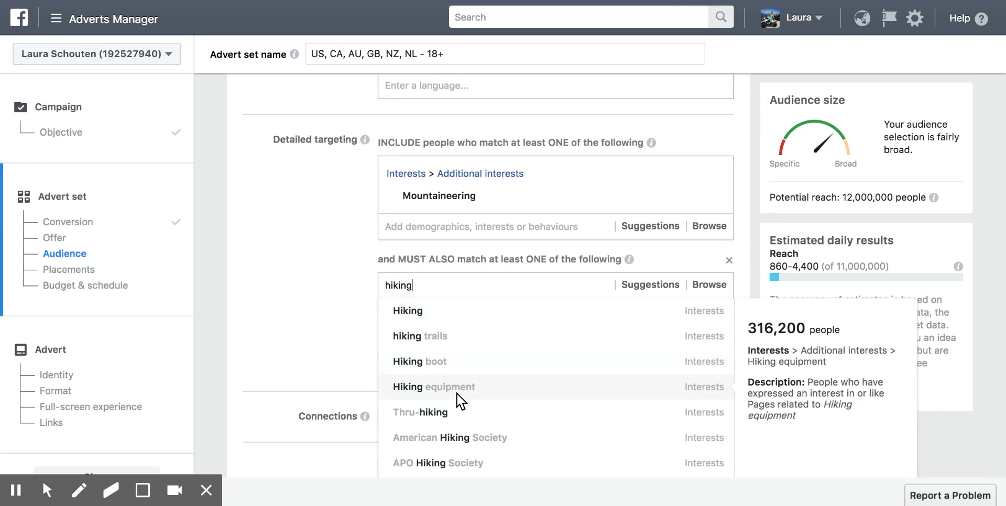
scroll(461, 402, down, 3)
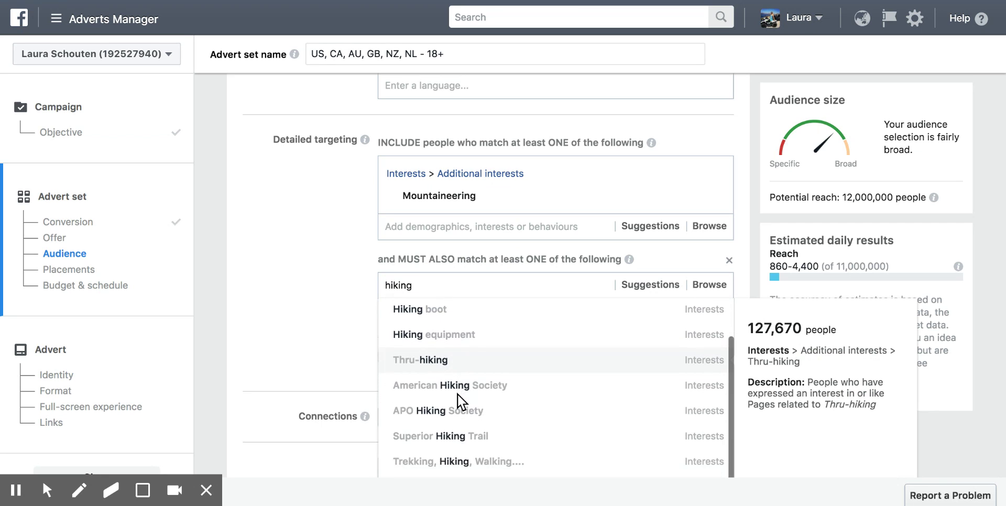
scroll(461, 403, down, 2)
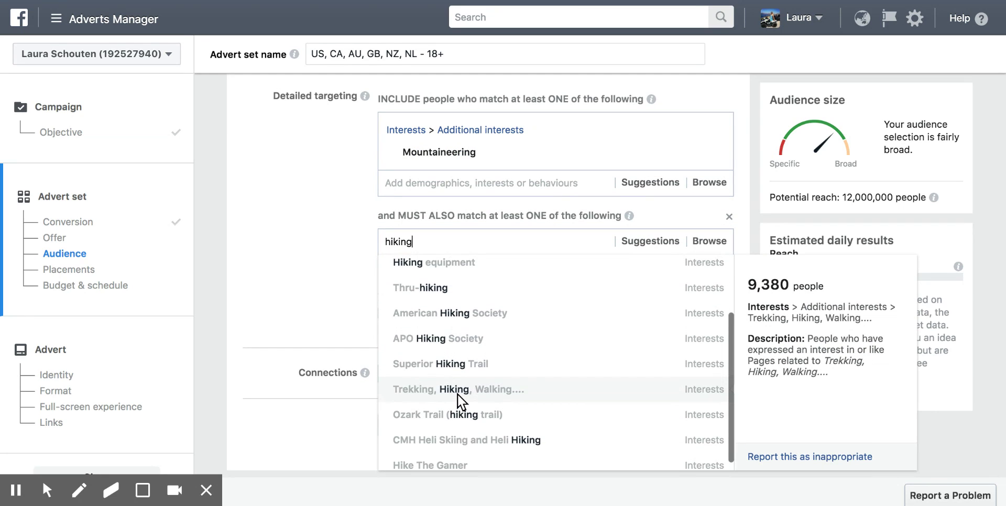
scroll(459, 402, up, 5)
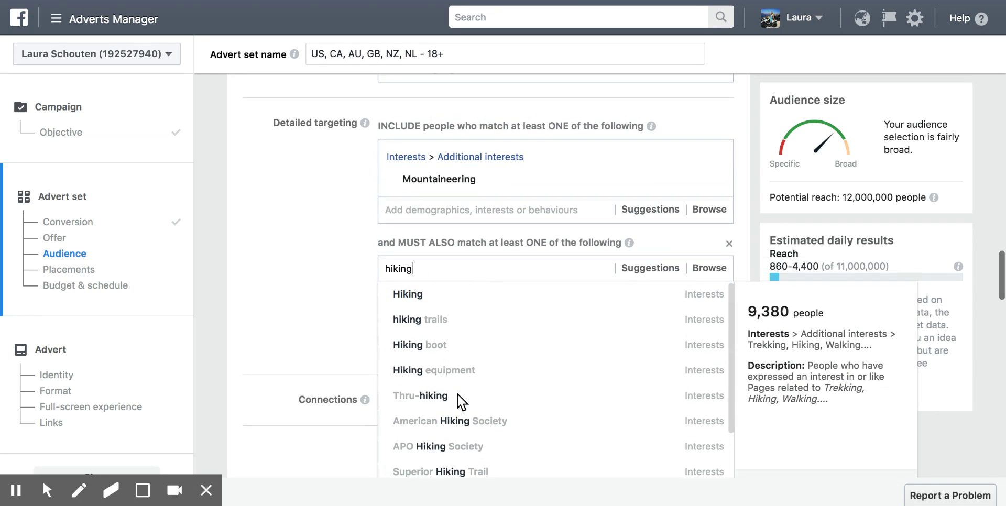
click(408, 370)
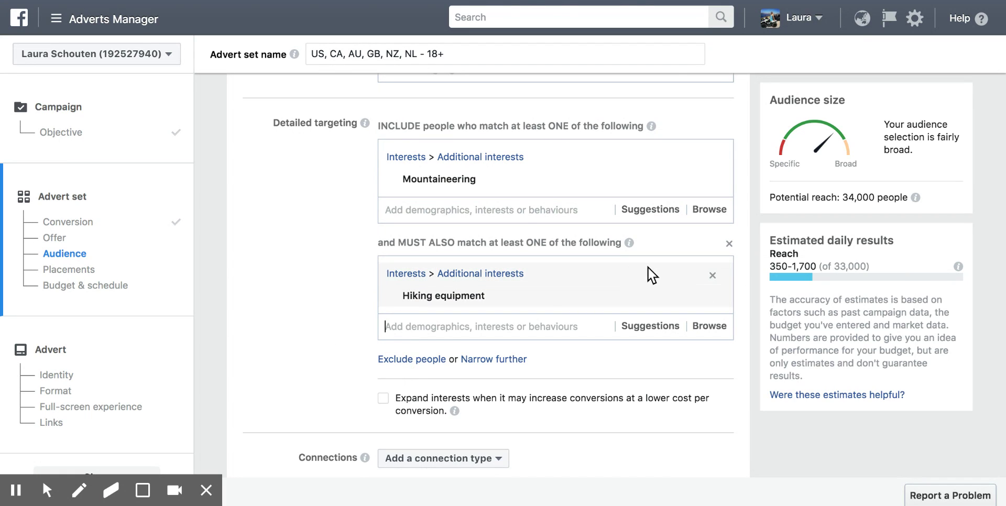
Step: Replace Hiking equipment in the second condition with the broader Hiking interest from Outdoor recreation
click(711, 273)
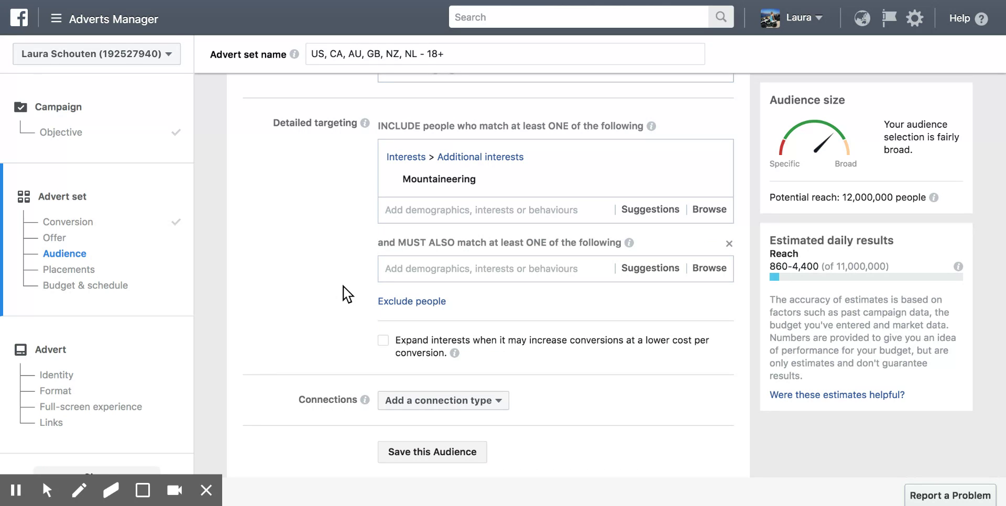
click(389, 268)
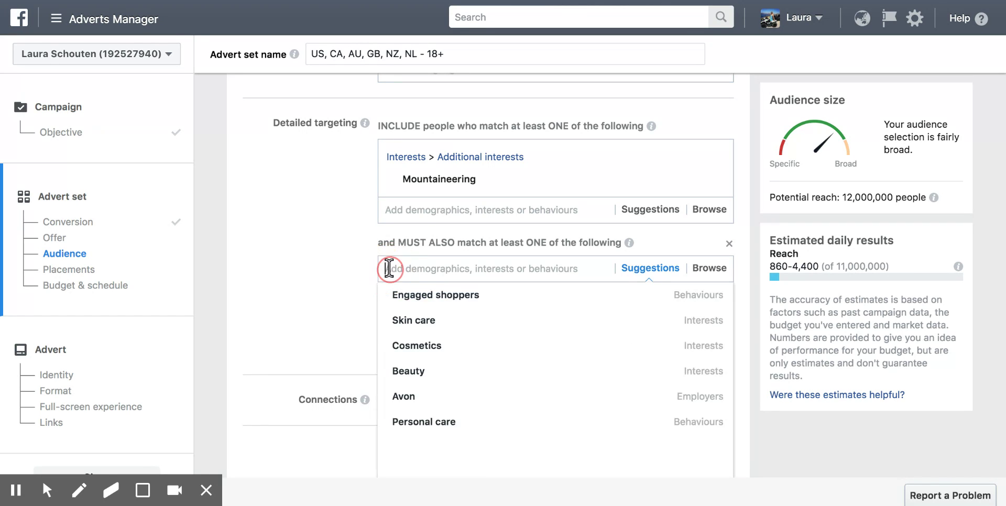
text(hiking)
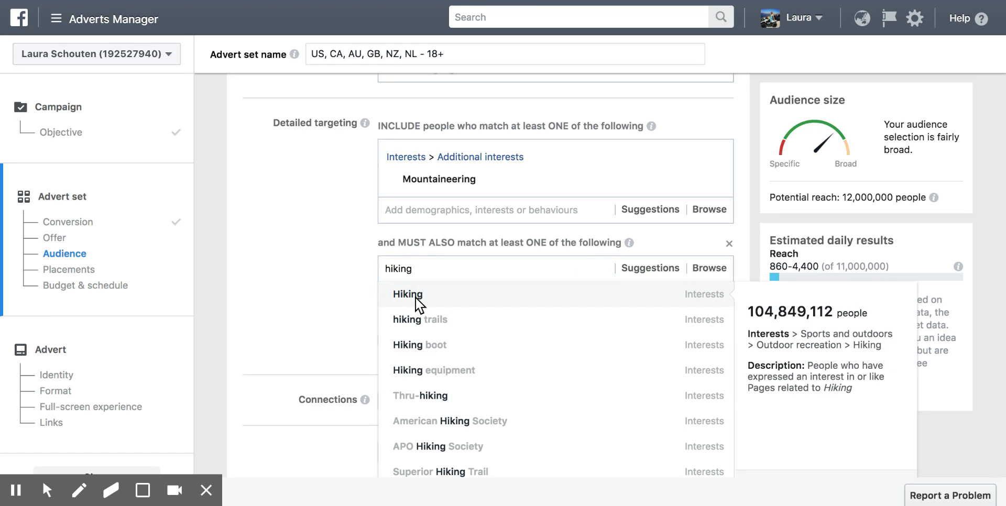
click(416, 301)
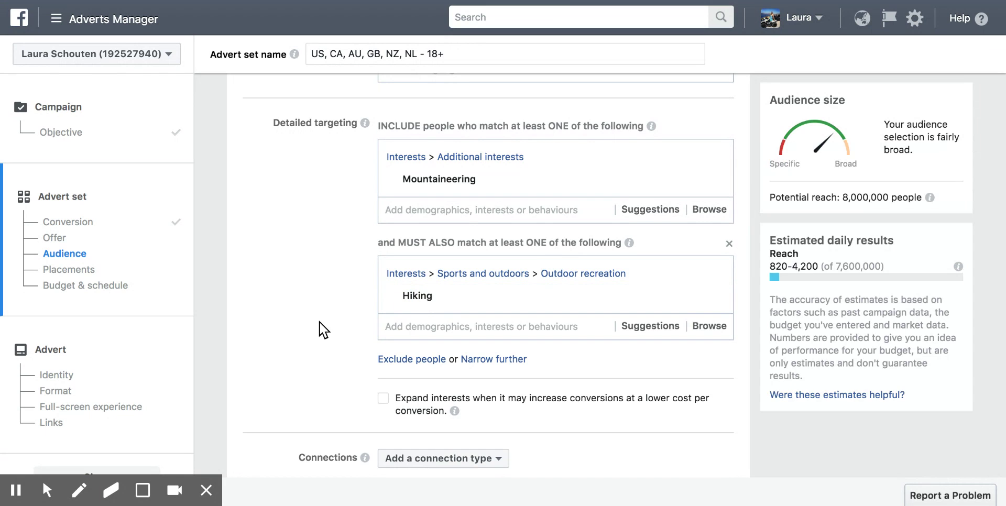
Step: Narrow the audience further with a third condition containing the Engaged shoppers behaviour
click(493, 362)
click(410, 387)
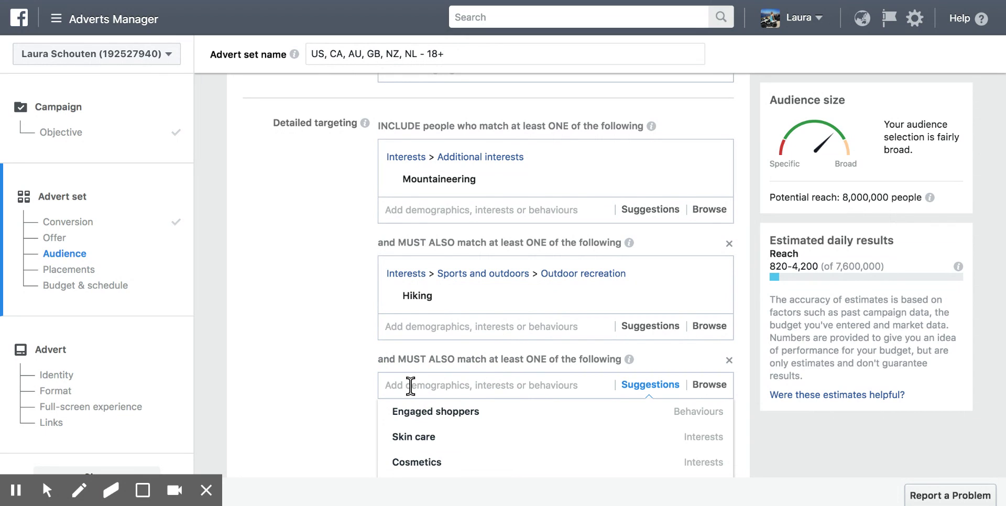
mouse_move(422, 420)
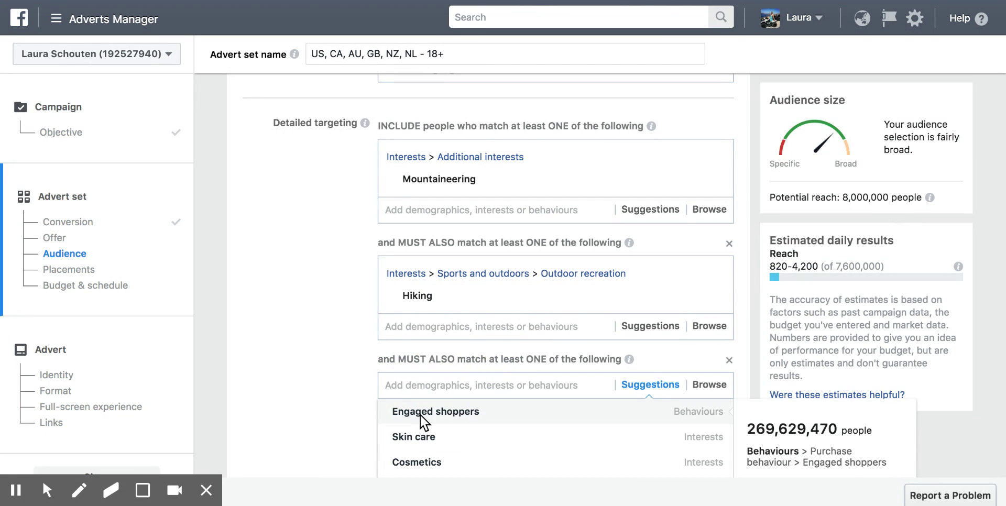
click(423, 415)
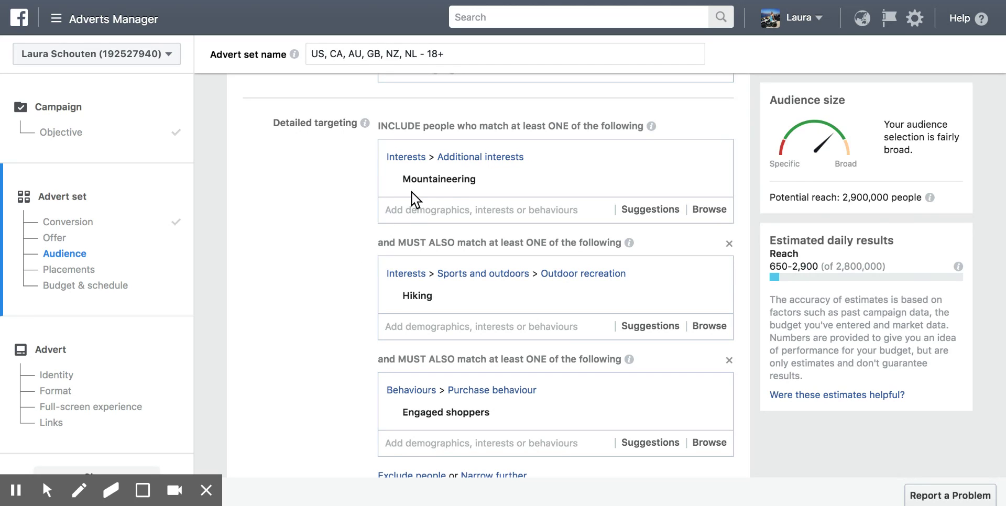
Step: Review the layered Mountaineering, Hiking and Engaged shoppers conditions in the detailed targeting
mouse_move(426, 294)
mouse_move(459, 415)
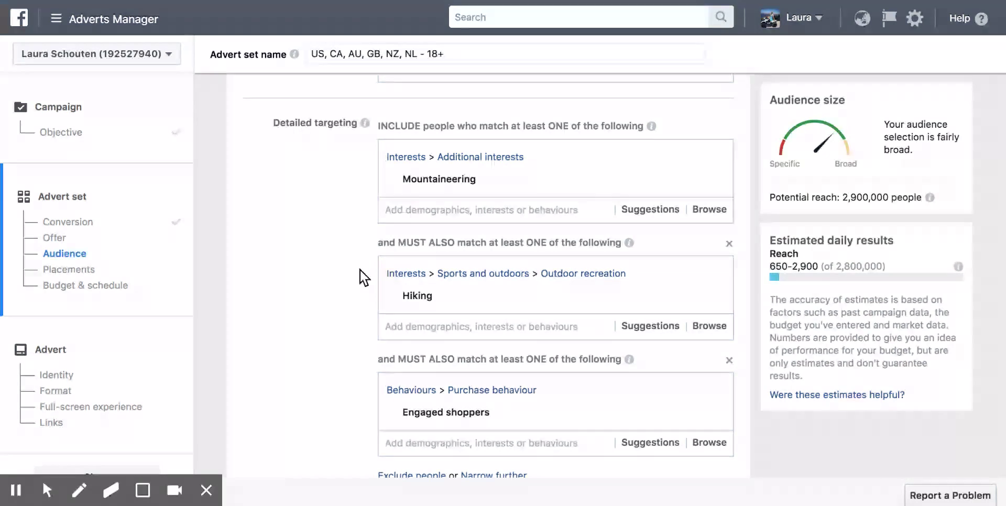
mouse_move(437, 186)
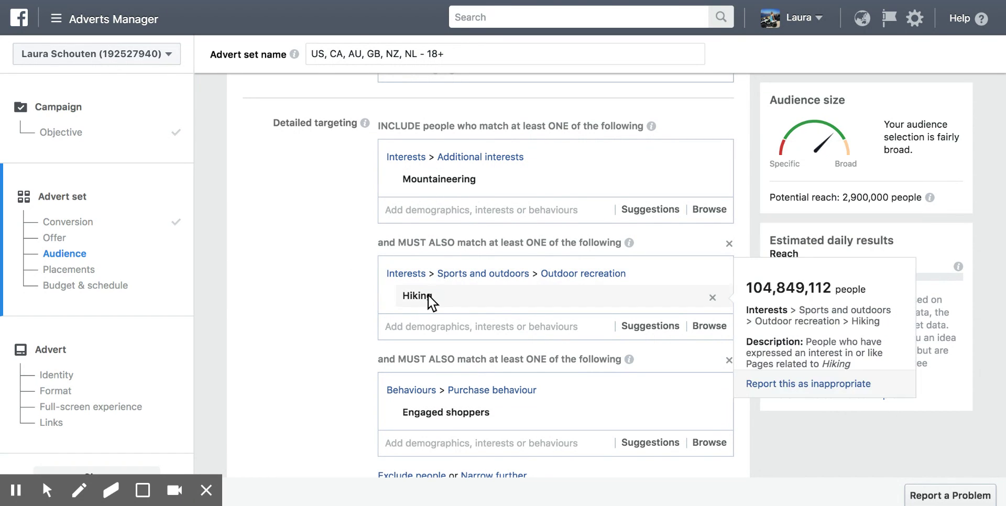
scroll(325, 292, down, 1)
scroll(325, 293, down, 1)
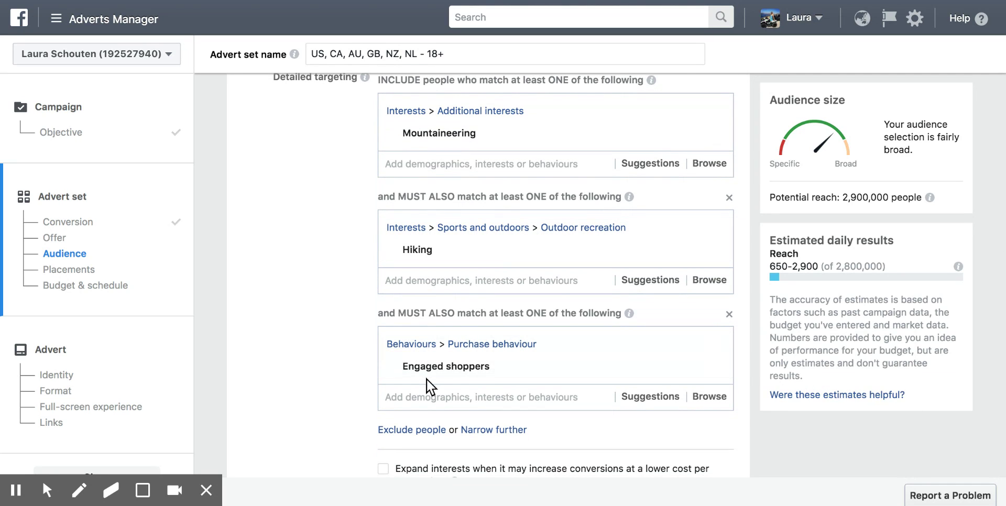
mouse_move(418, 375)
scroll(318, 361, up, 1)
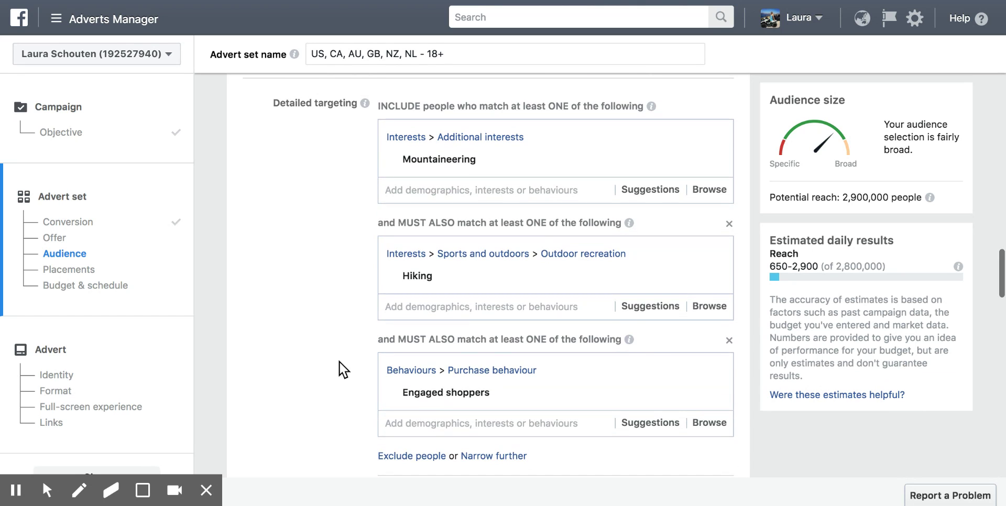
Step: Clear the detailed targeting by deleting the Engaged shoppers and Hiking conditions and removing the Mountaineering interest
click(729, 340)
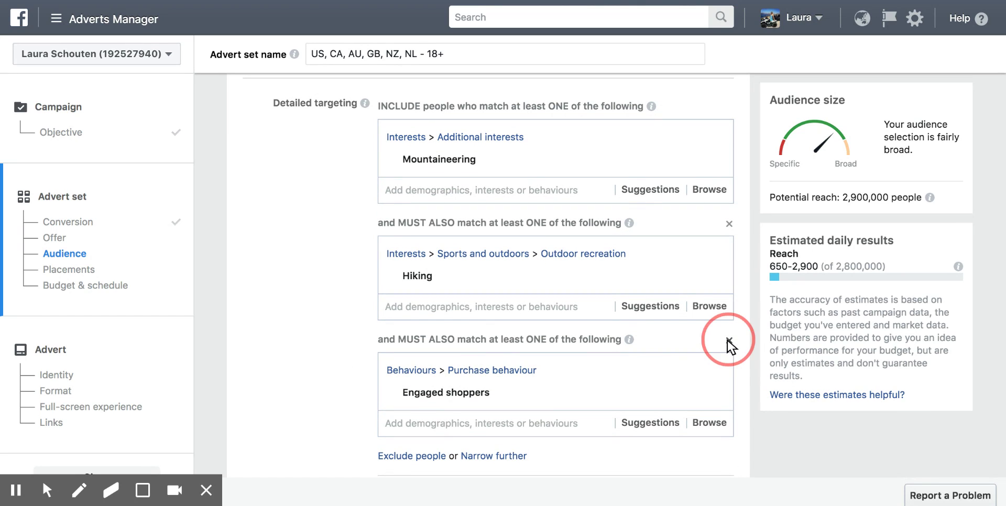
click(730, 225)
mouse_move(692, 159)
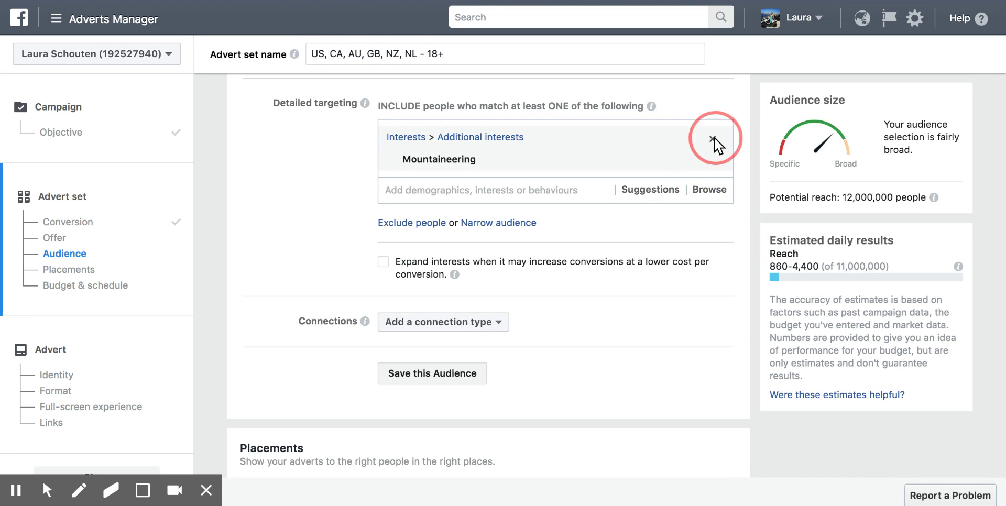
click(714, 140)
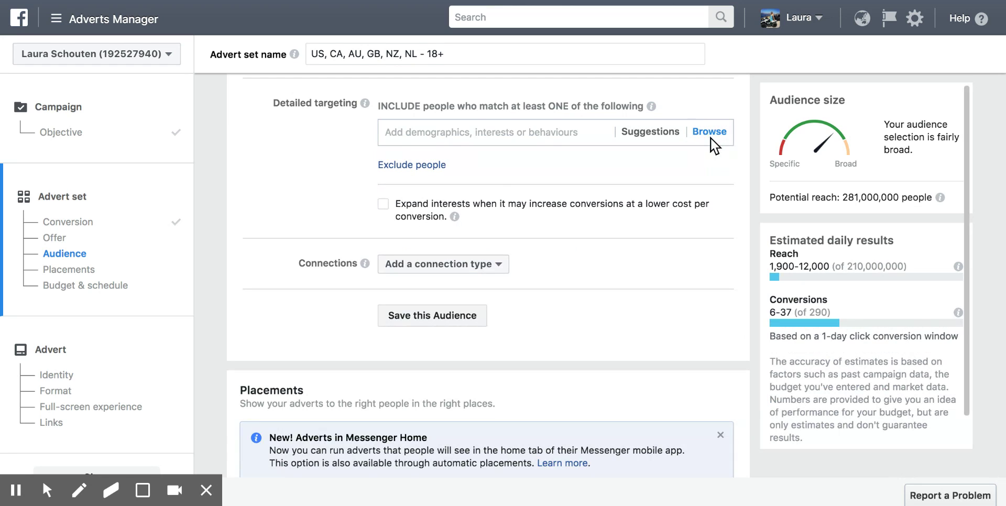
Step: Find the Gary Vaynerchuk interest and add it as the first detailed targeting condition
click(408, 132)
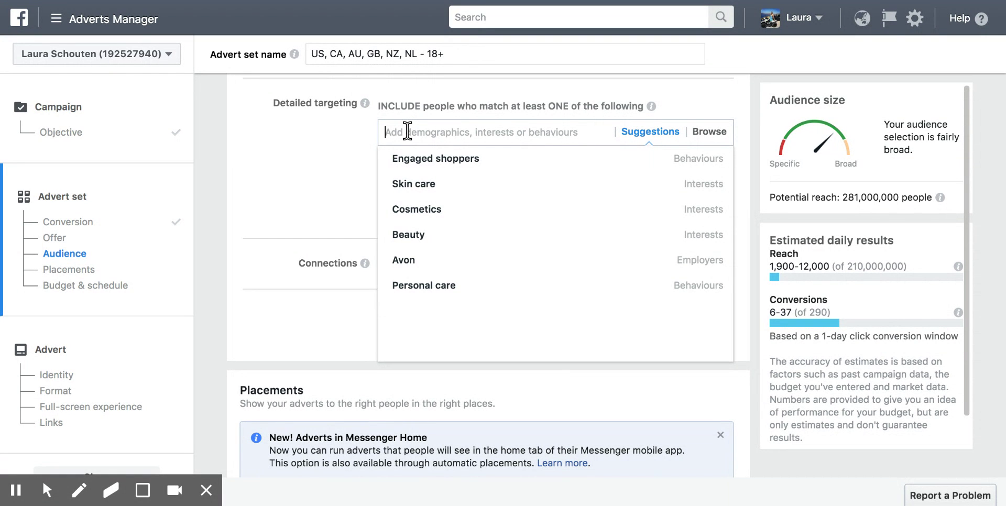
text(gay)
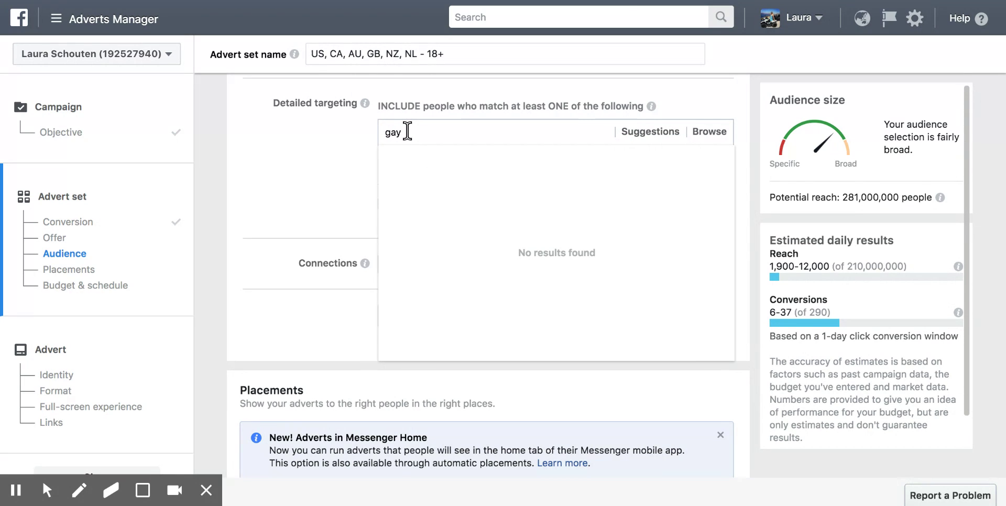
text(ner)
key(BackSpace)
key(BackSpace)
key(BackSpace)
key(BackSpace)
text(ry)
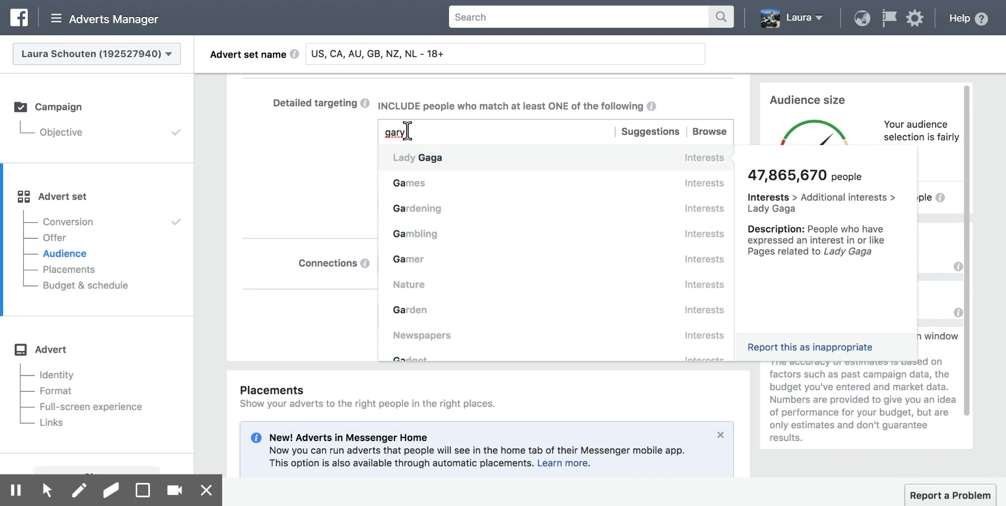
text( vay)
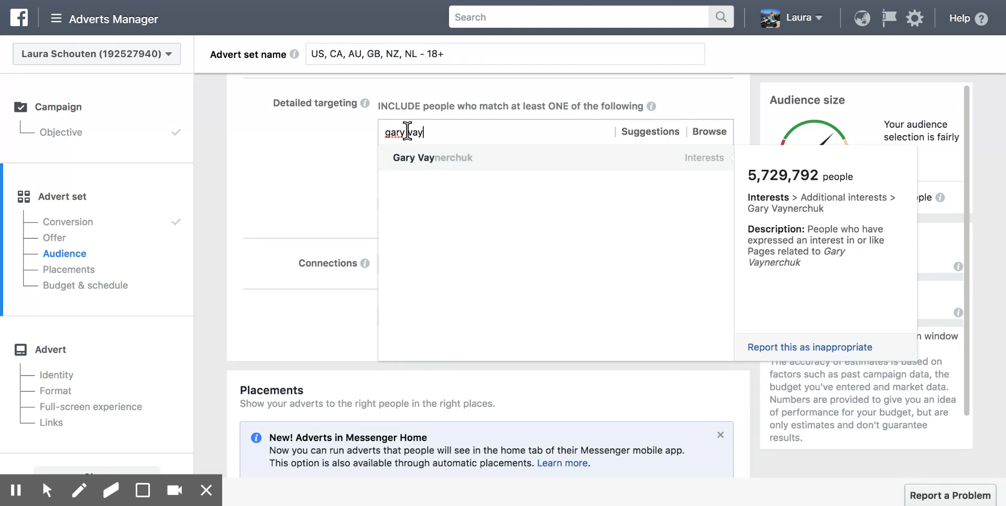
click(439, 168)
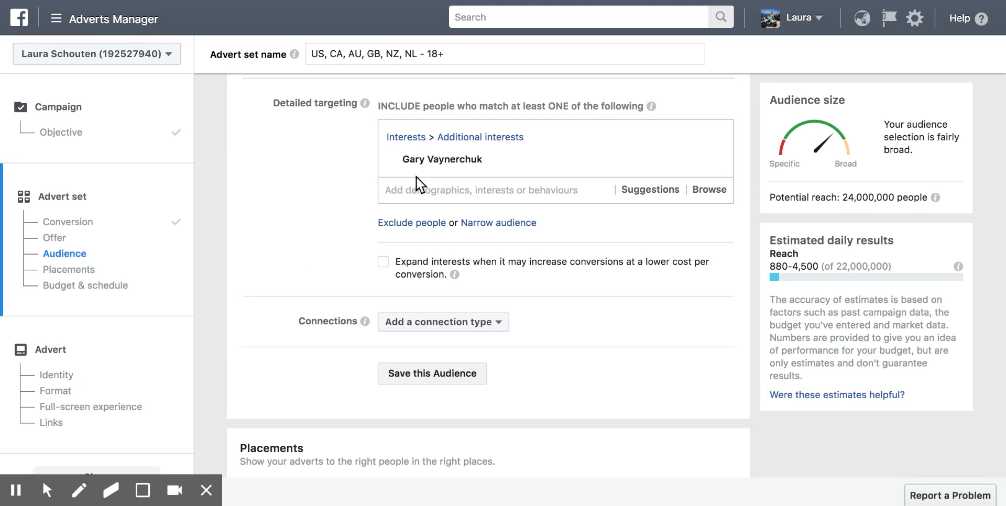
mouse_move(438, 159)
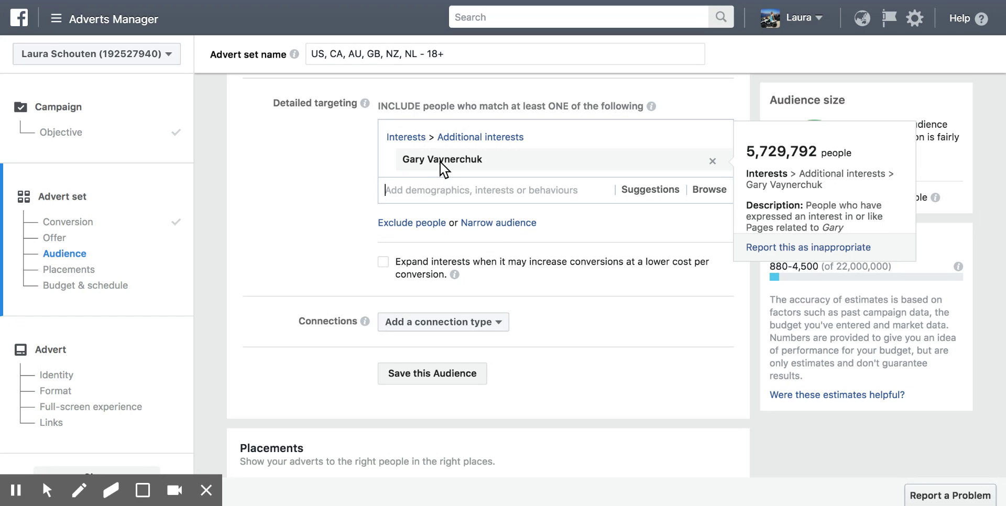
Step: Narrow the audience with a second must-also-match condition containing the Shopify interest
click(499, 223)
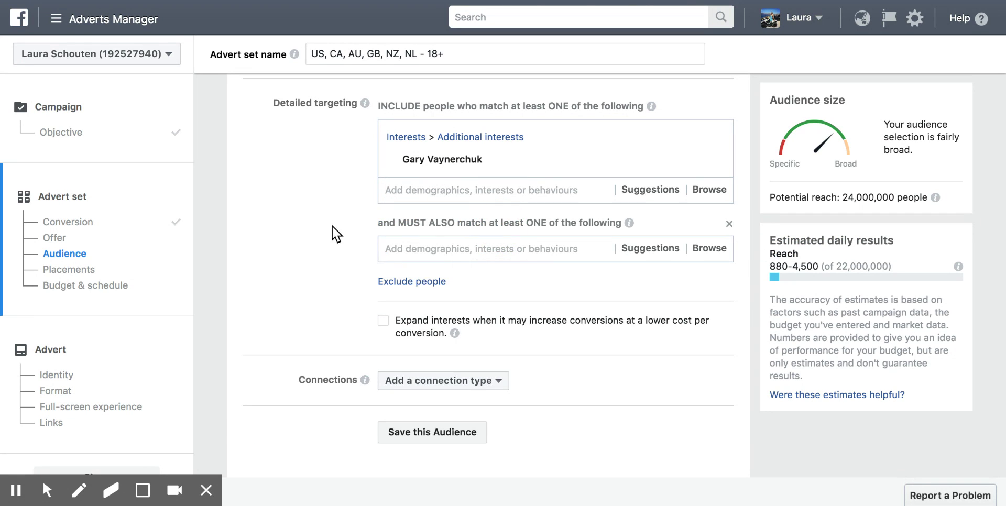
click(401, 246)
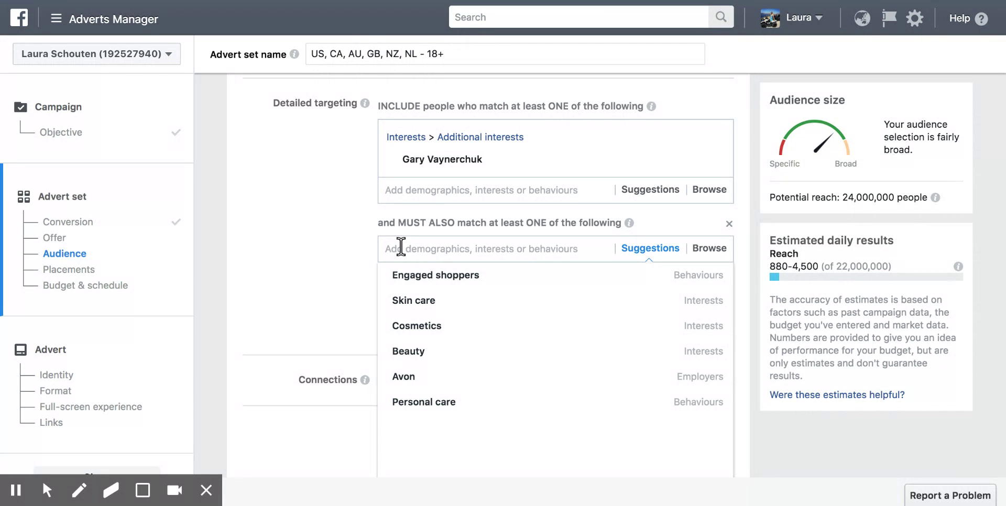
text(shopify)
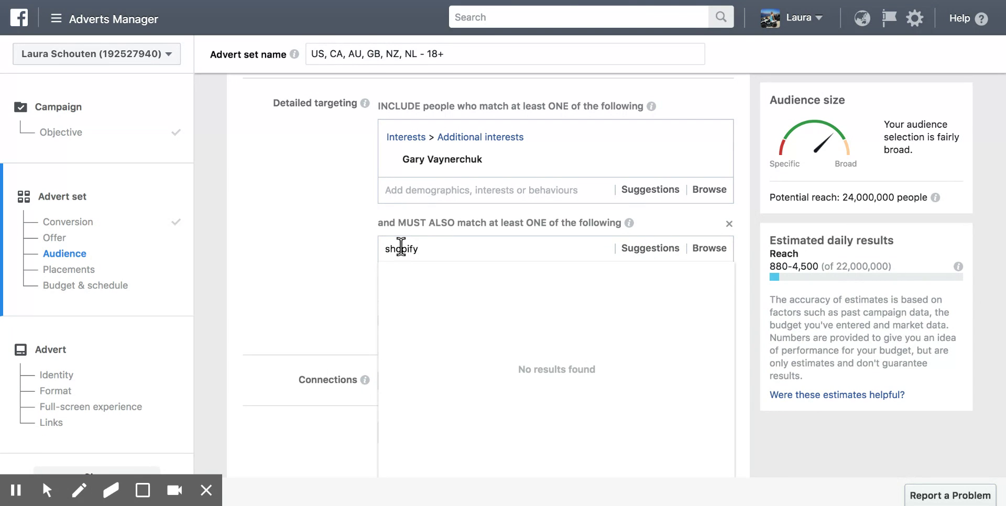
click(414, 278)
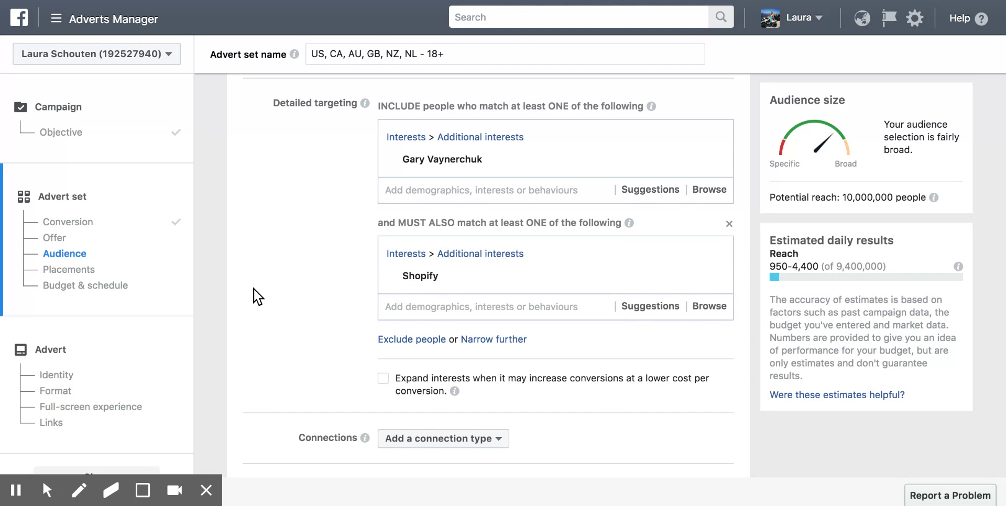
Step: Narrow the audience further with a third condition containing the Facebook Page admins behaviour
scroll(258, 296, down, 1)
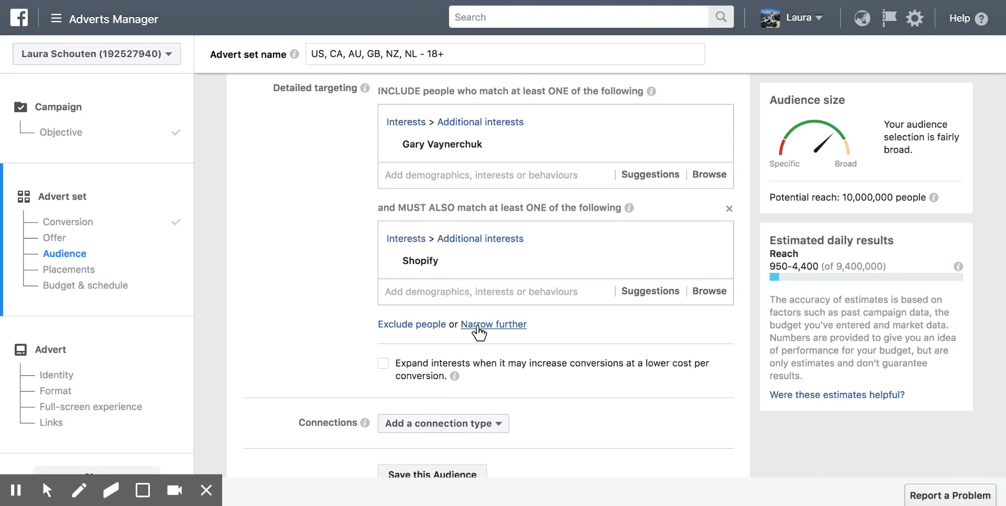
mouse_move(423, 262)
click(484, 325)
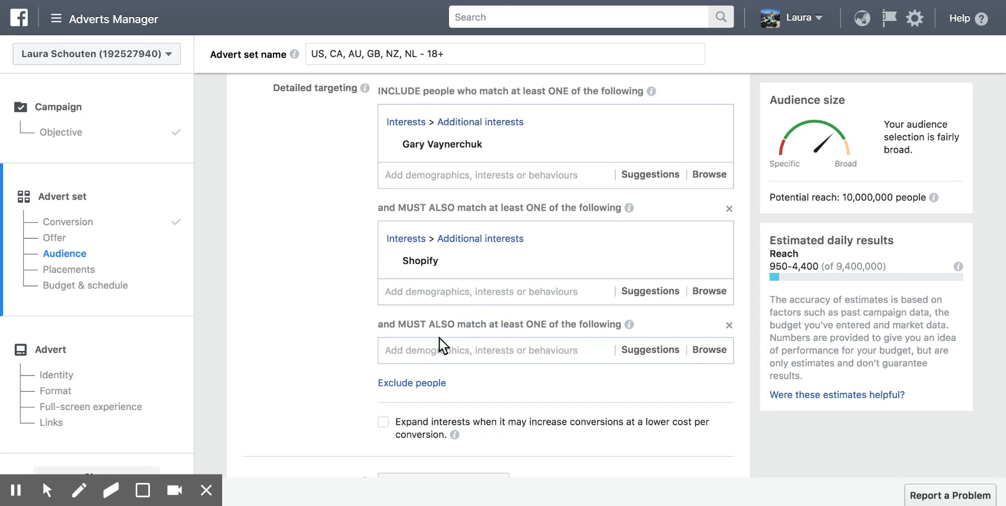
click(410, 347)
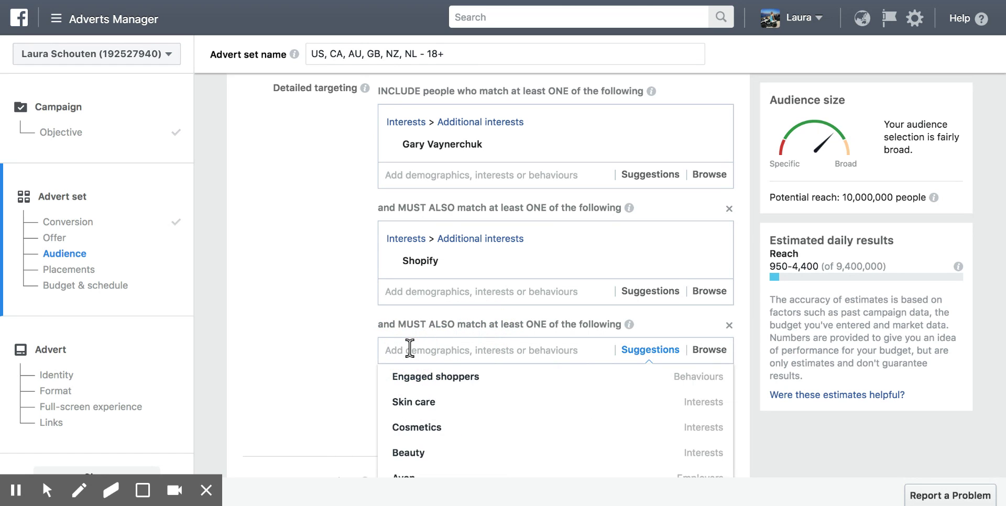
text(f)
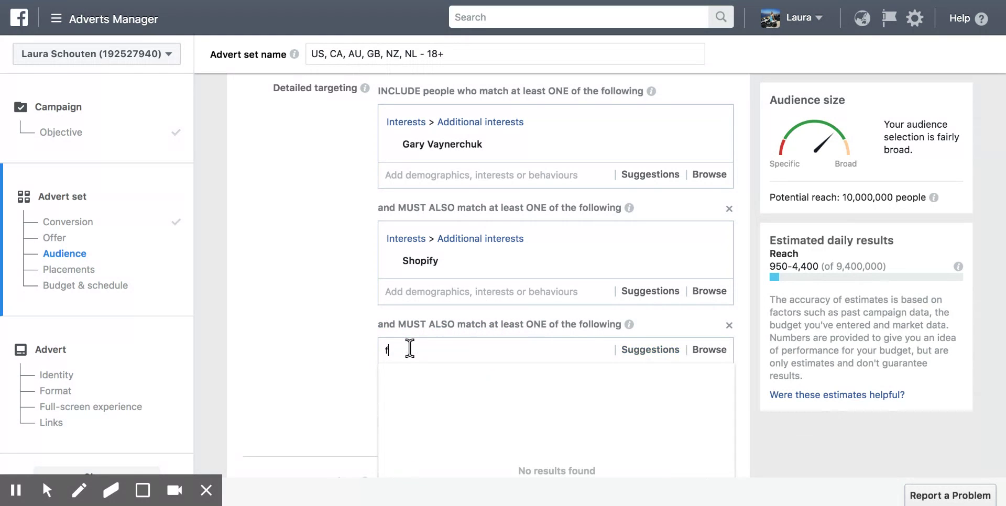
text(acebook page)
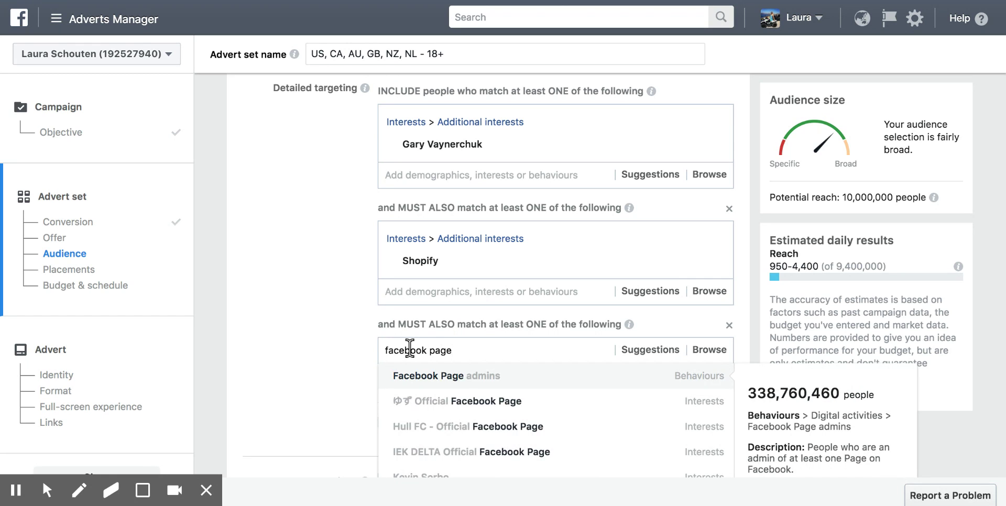
click(458, 378)
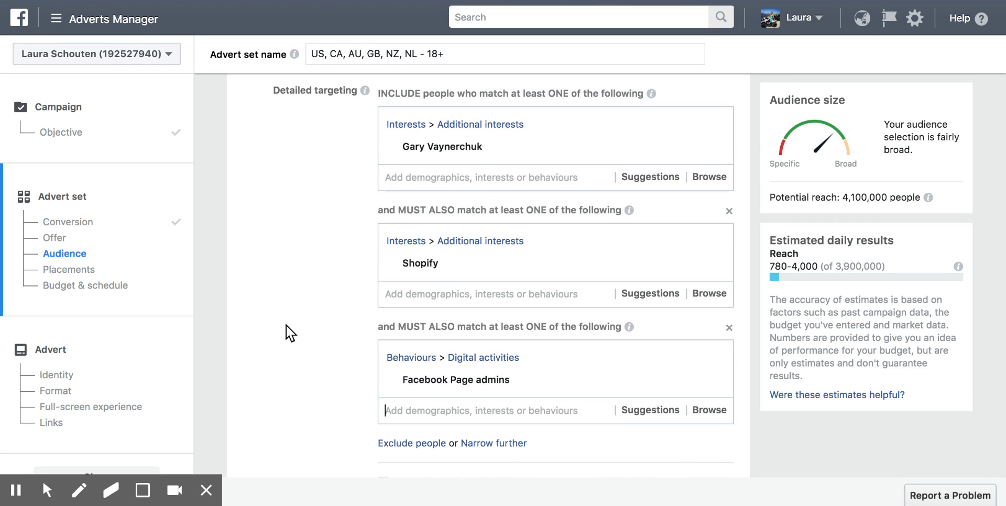
Step: Clear the Facebook Page admins, Shopify and Gary Vaynerchuk entries from the detailed targeting, leaving one empty narrowing condition
scroll(290, 333, up, 1)
mouse_move(478, 414)
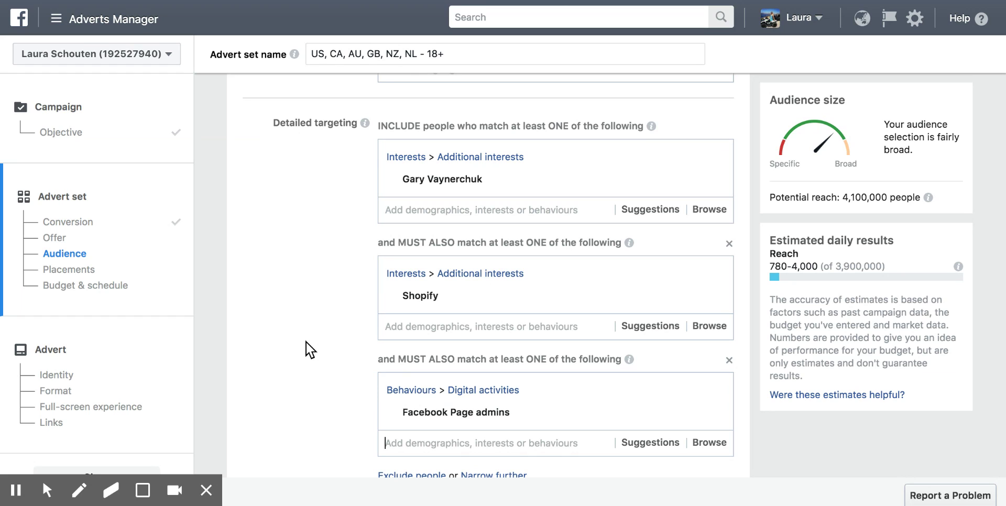
mouse_move(430, 182)
mouse_move(416, 293)
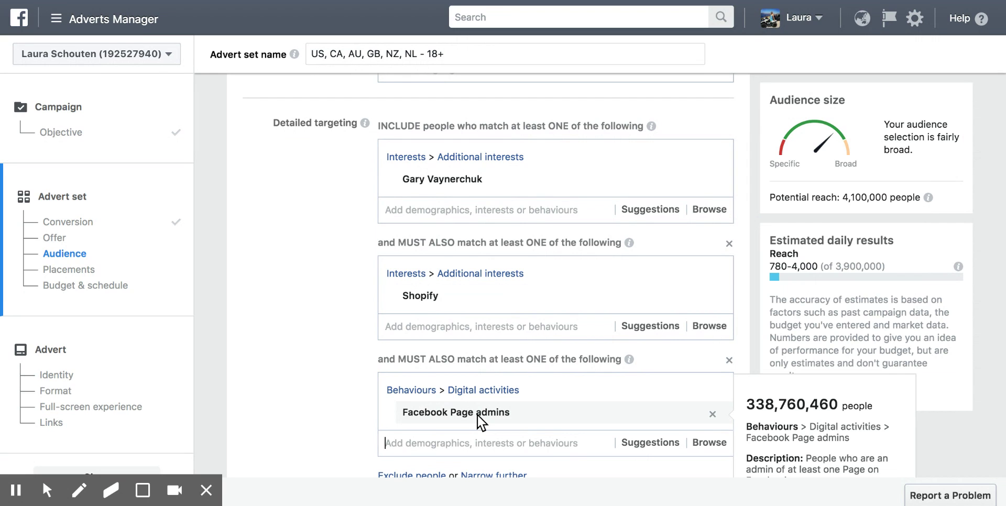
scroll(481, 419, down, 2)
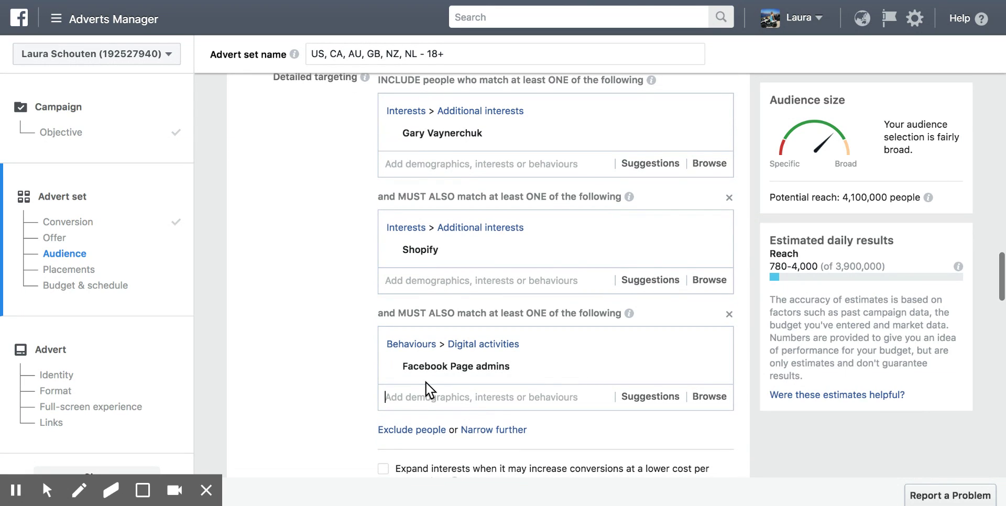
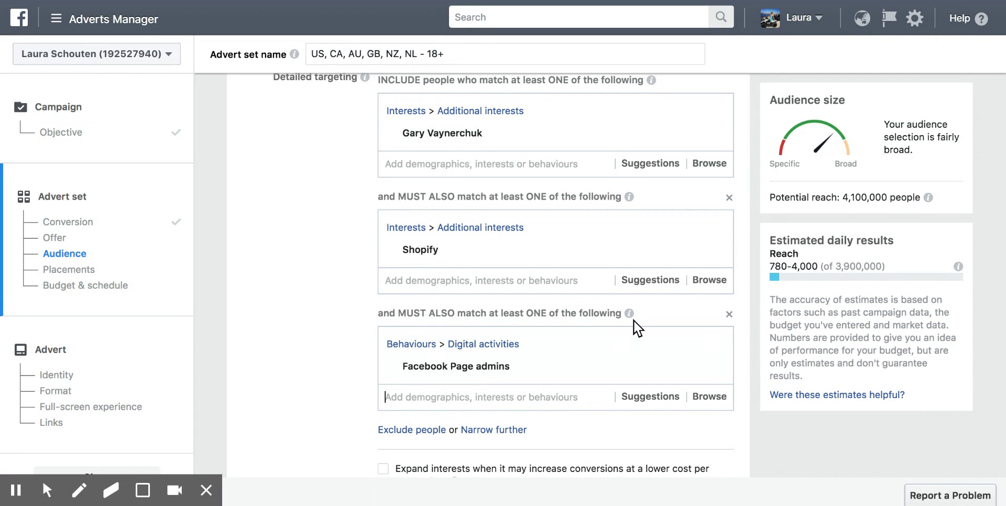
click(715, 345)
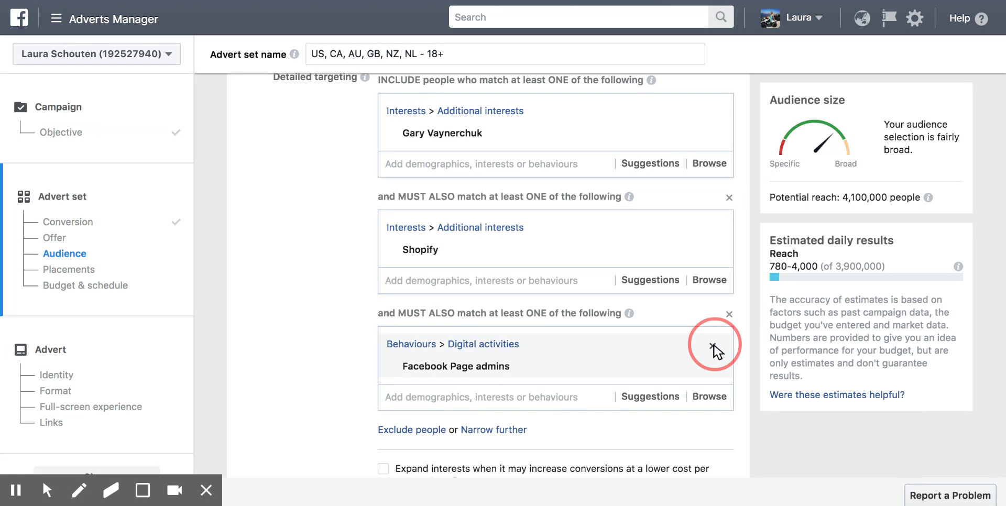
scroll(708, 315, up, 1)
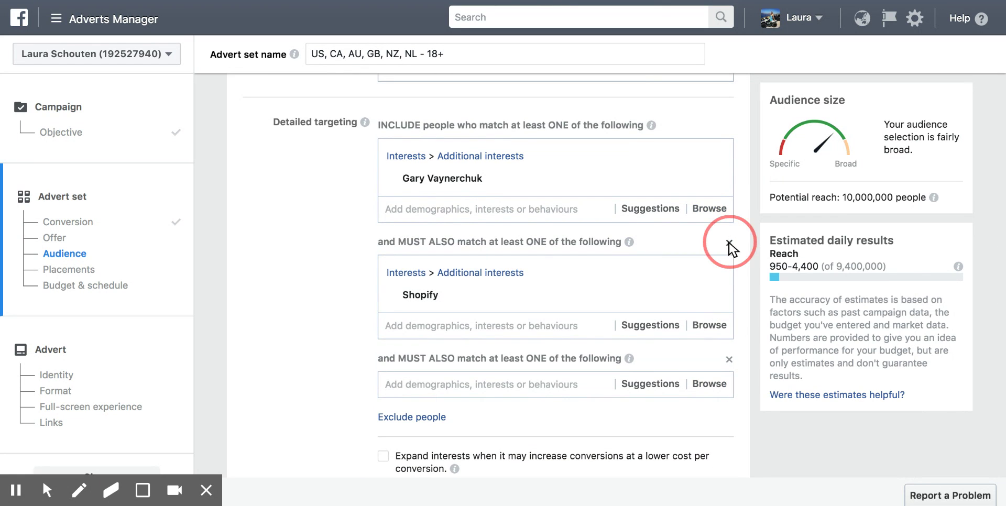
click(729, 243)
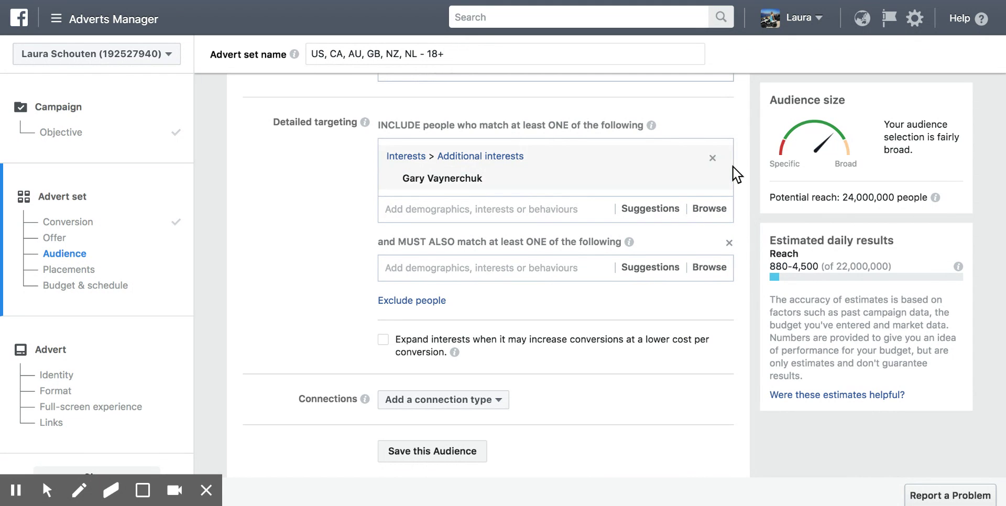
click(713, 181)
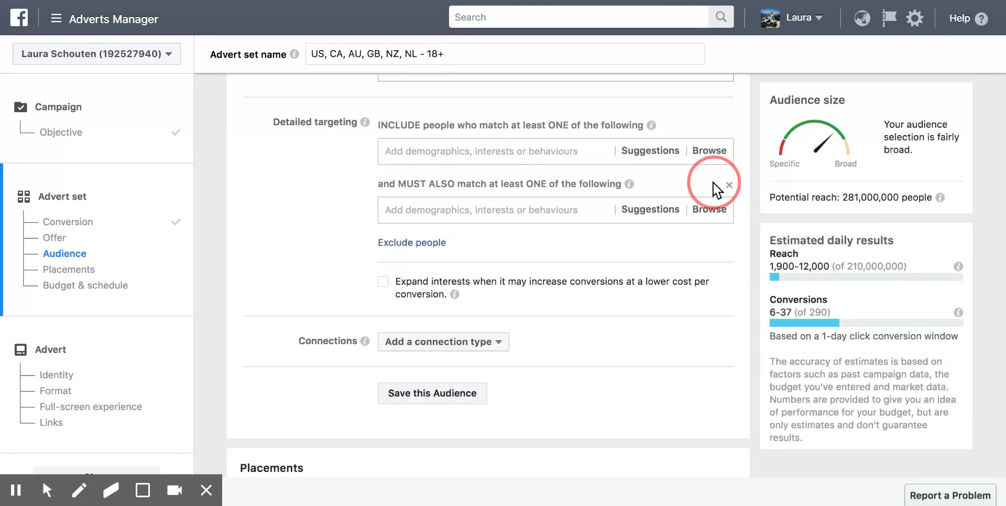
Step: Add the Fishing interest from Outdoor recreation to the first detailed targeting condition
click(414, 150)
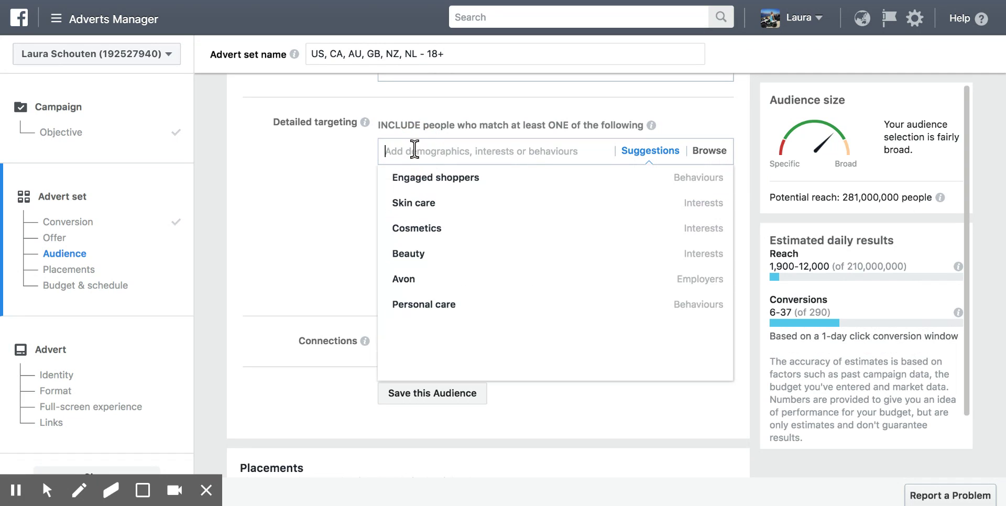
text(fishing)
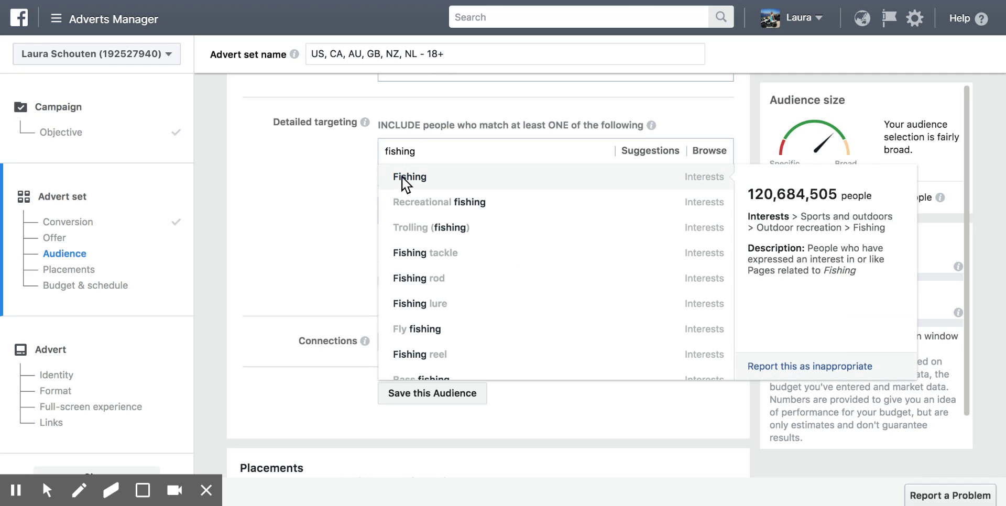
click(406, 178)
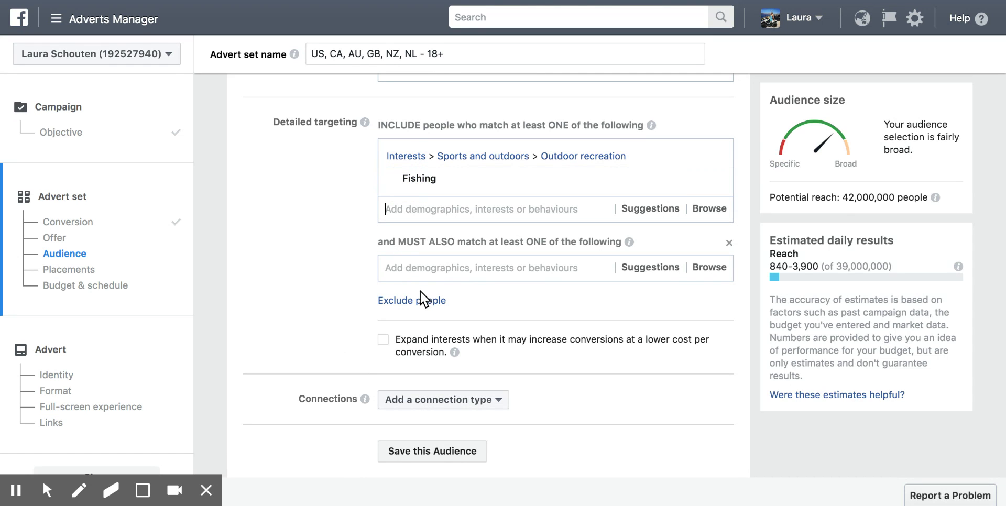
Step: Find the ABU Garcia interest and add it to the second, must-also-match condition
click(396, 268)
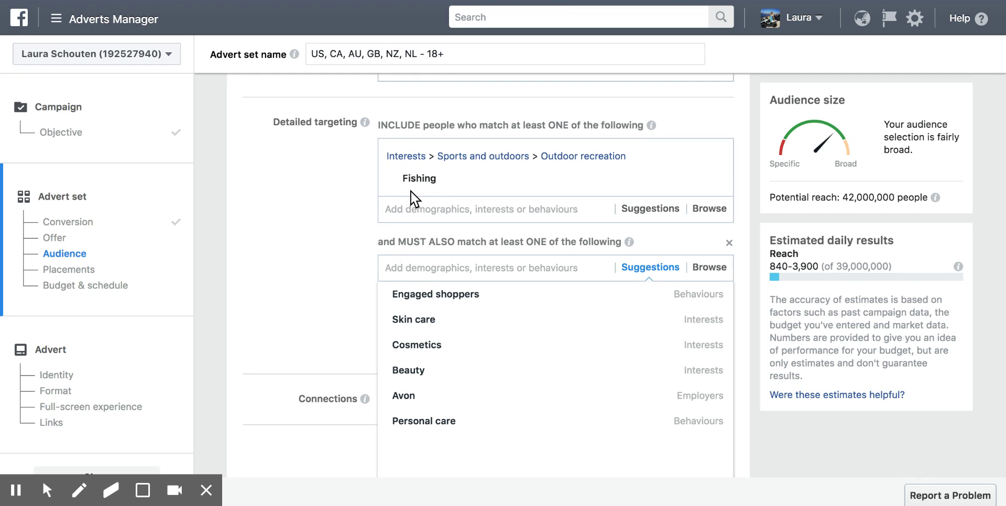
mouse_move(411, 188)
text(abu)
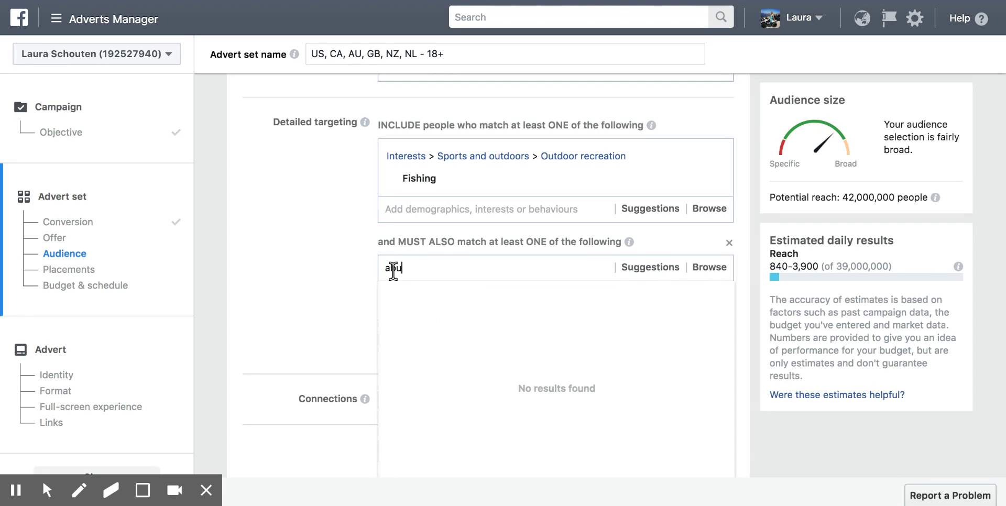
text(g)
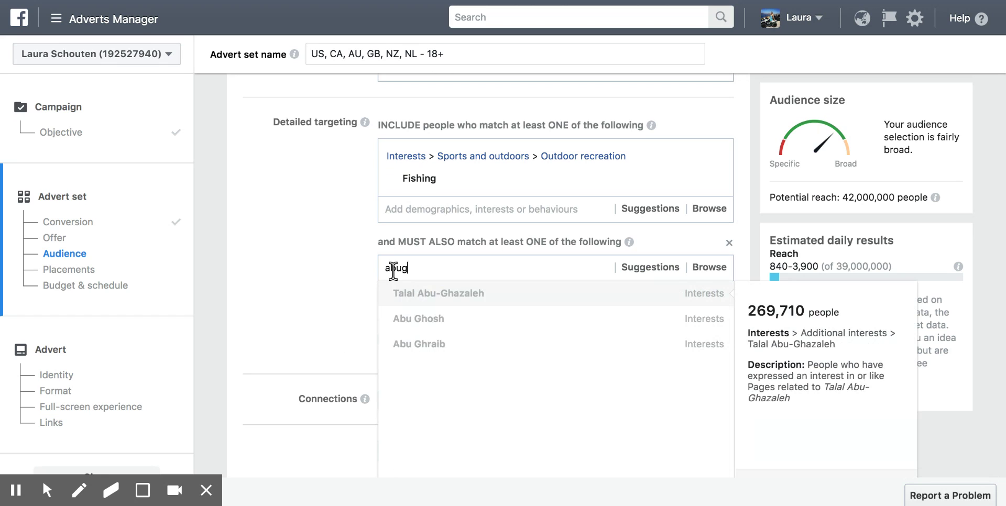
key(BackSpace)
key(BackSpace)
text(u gard)
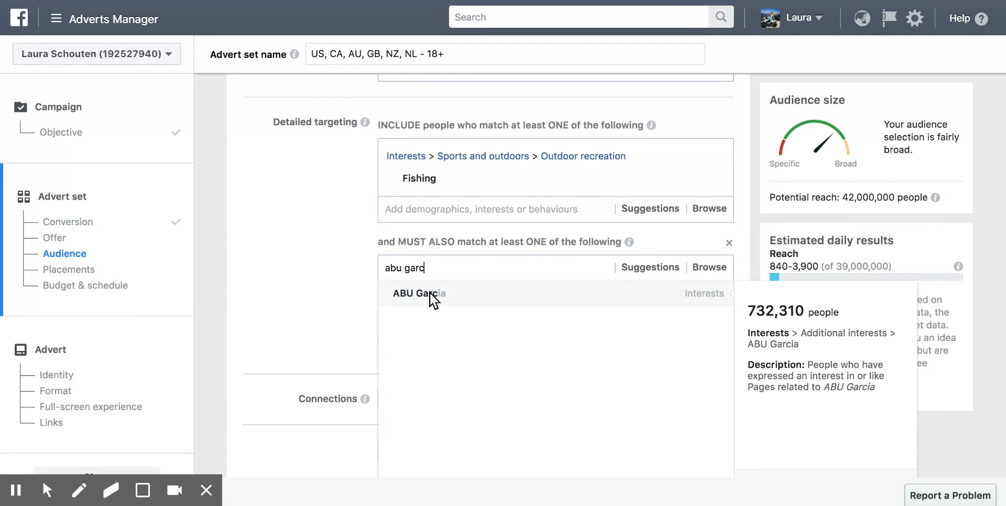
click(430, 292)
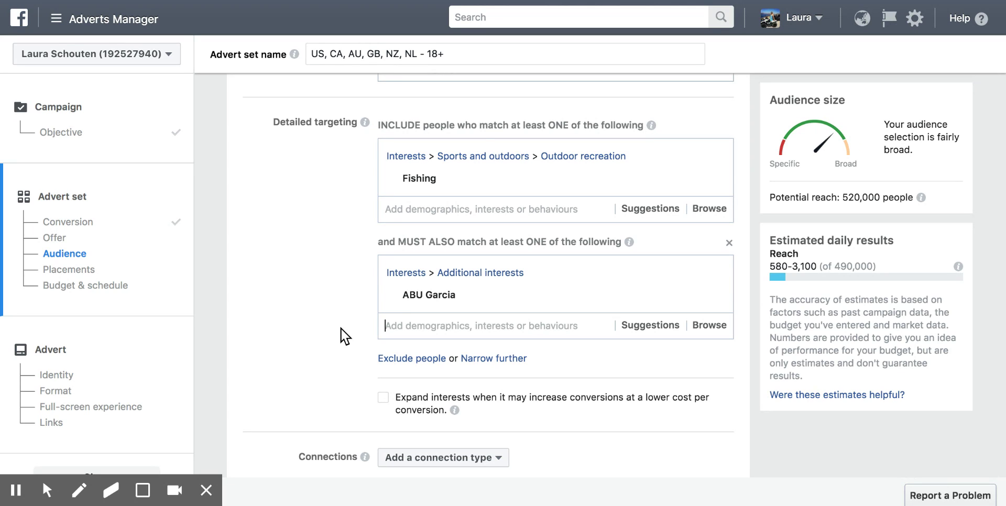
Step: Narrow the audience further with a third must-also-match condition containing the Engaged shoppers purchase behaviour
mouse_move(425, 299)
click(493, 359)
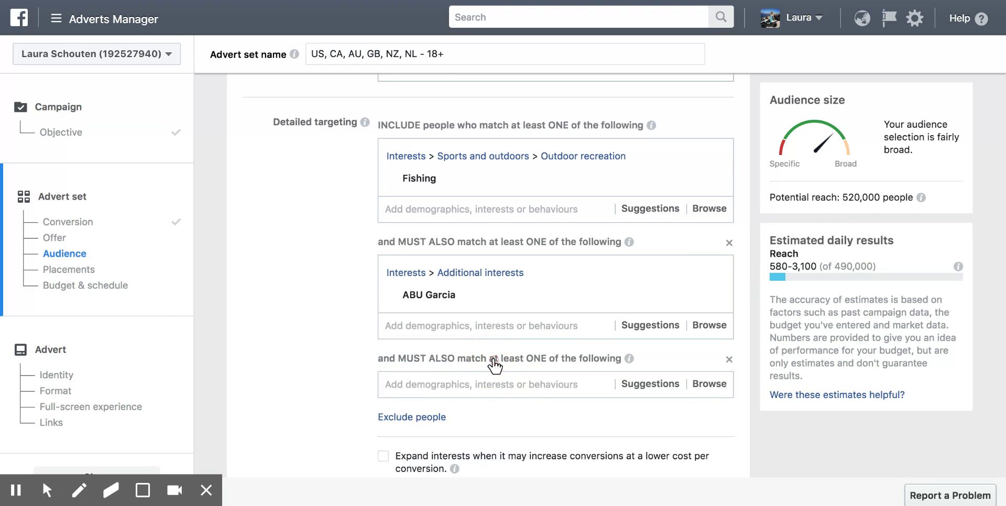
click(417, 384)
text(eng)
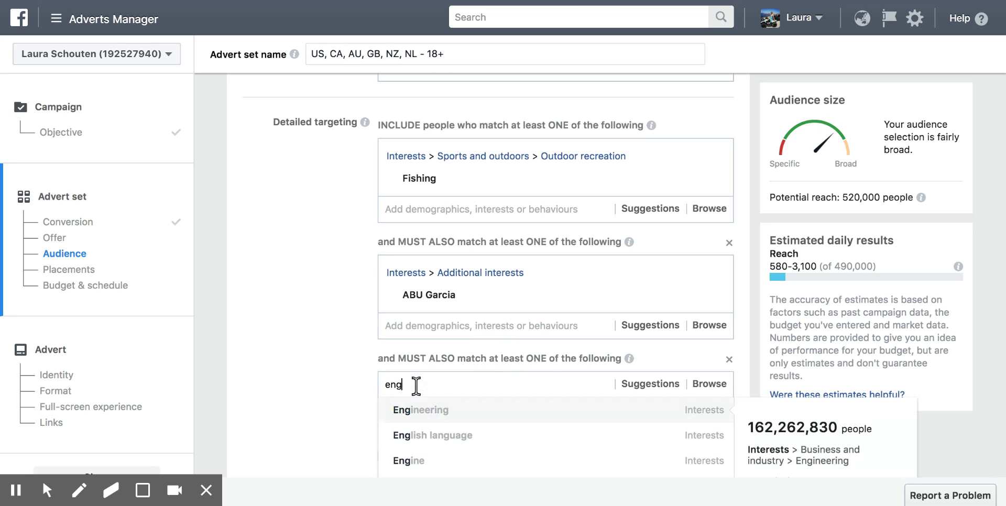
text(ine)
key(BackSpace)
key(BackSpace)
key(BackSpace)
key(BackSpace)
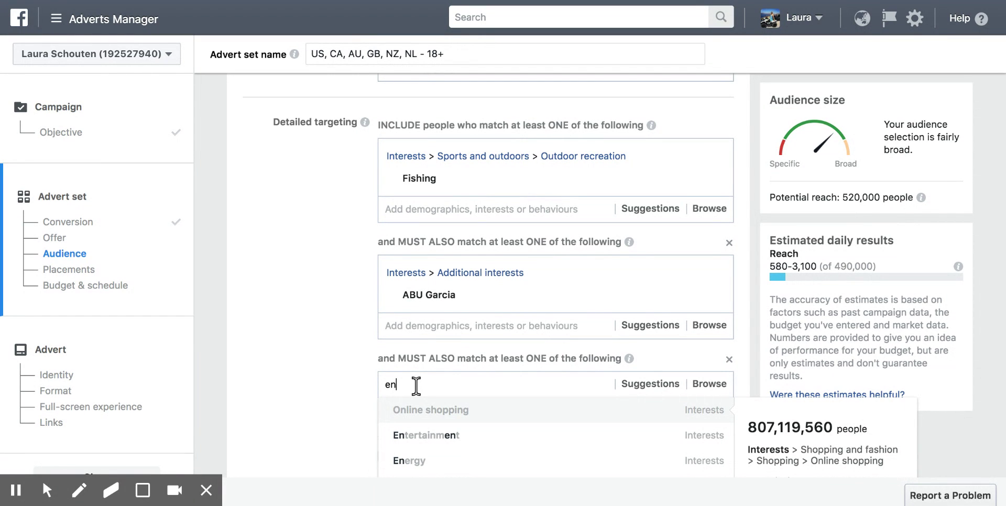
key(BackSpace)
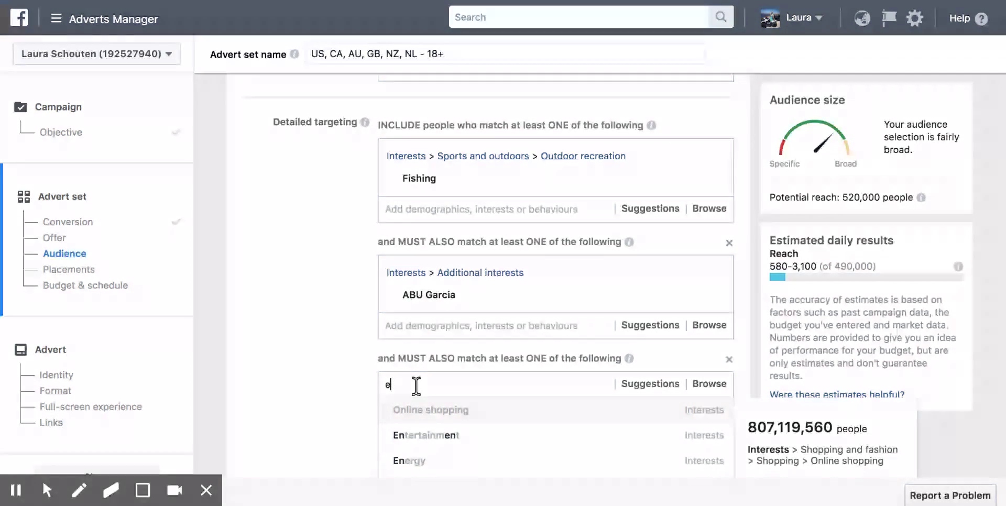
text(nga)
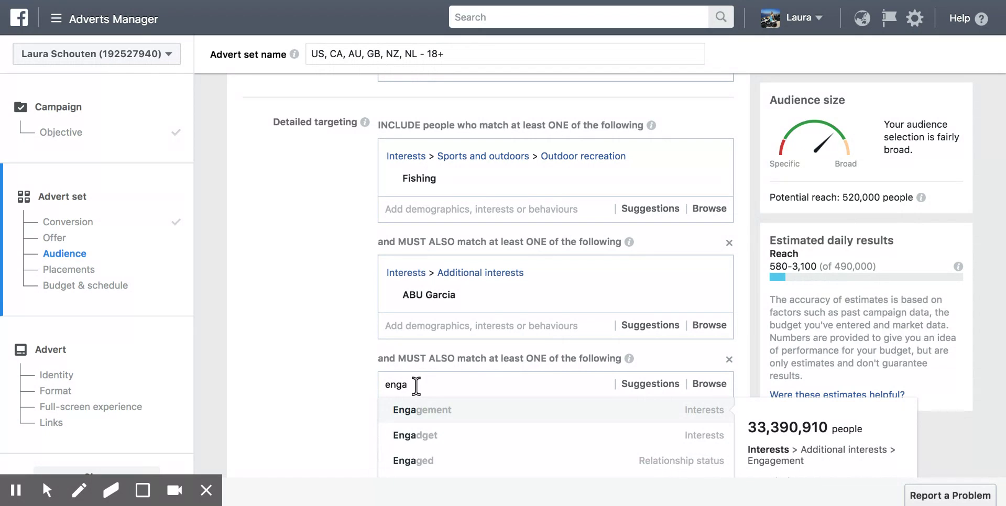
text(ged)
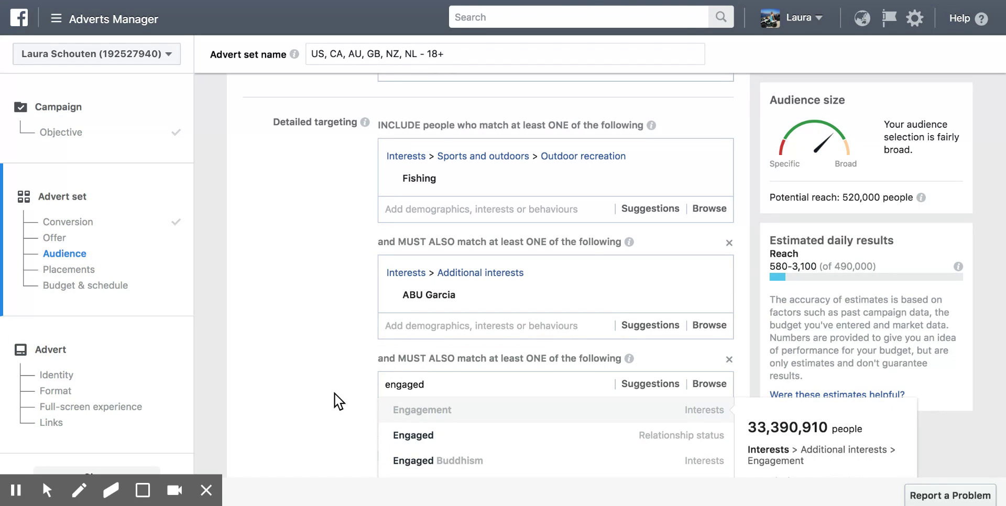
scroll(334, 392, down, 1)
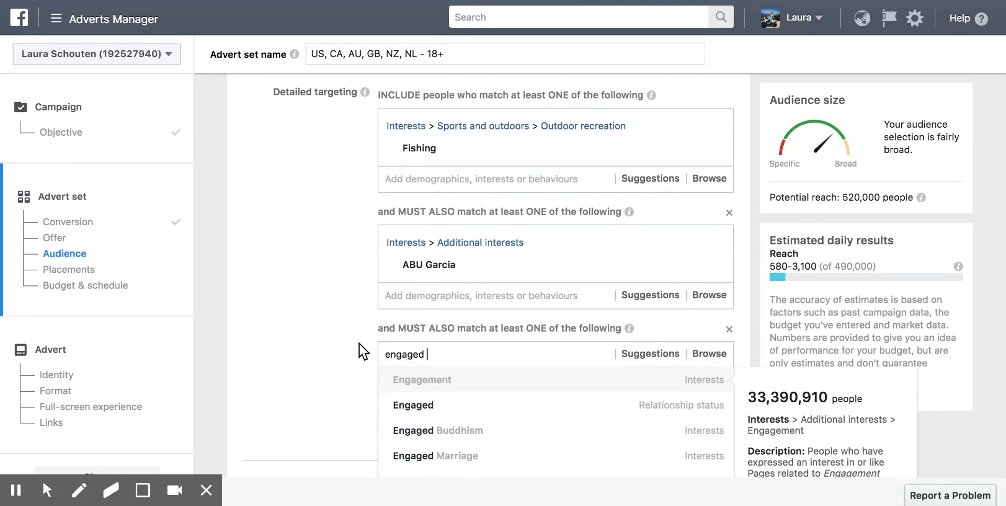
text(shop)
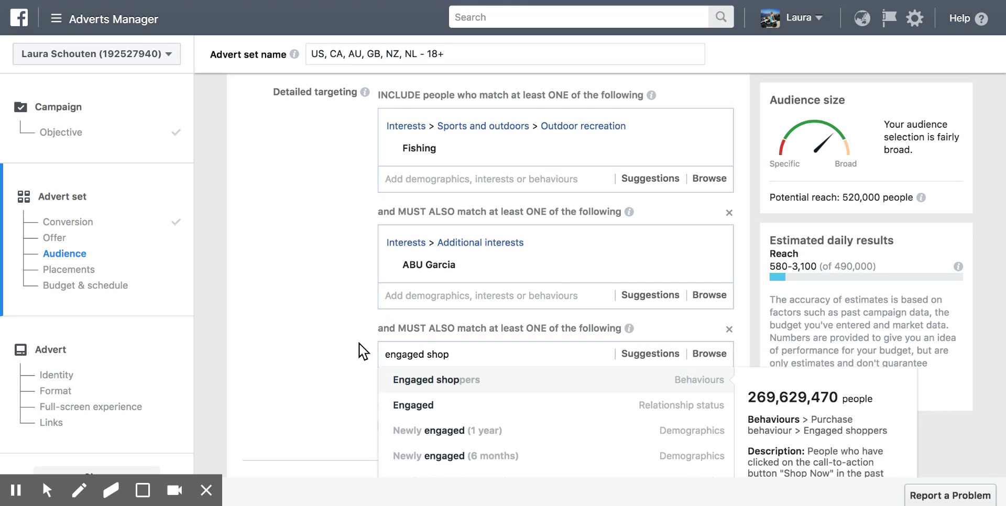
click(423, 379)
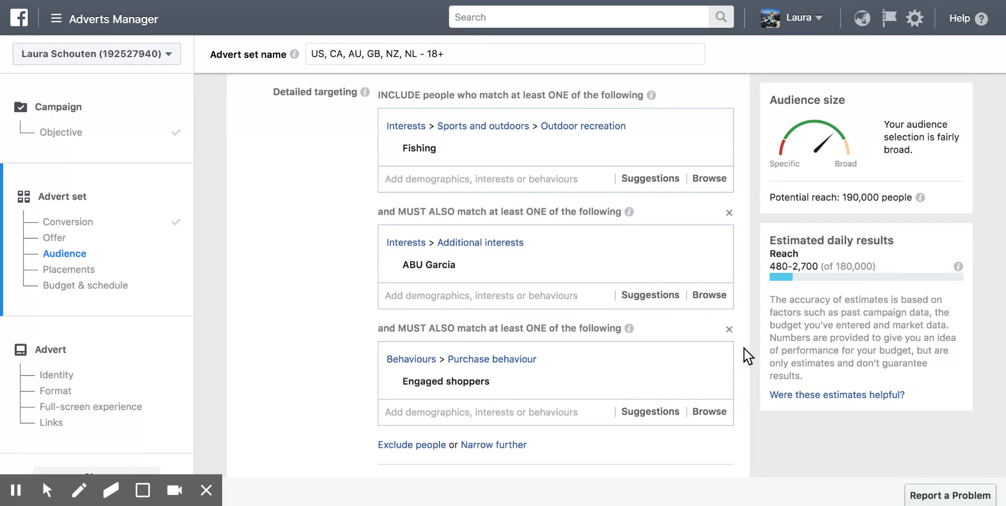
Step: Try the interest expansion option for lower-cost conversions to check the audience size, and turn it off again
mouse_move(451, 272)
mouse_move(416, 158)
scroll(339, 396, down, 3)
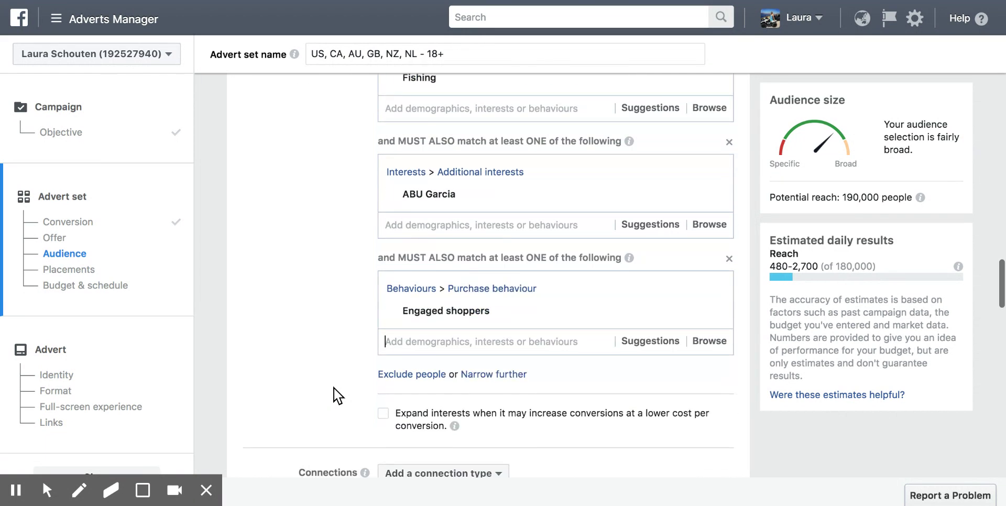
scroll(338, 395, down, 1)
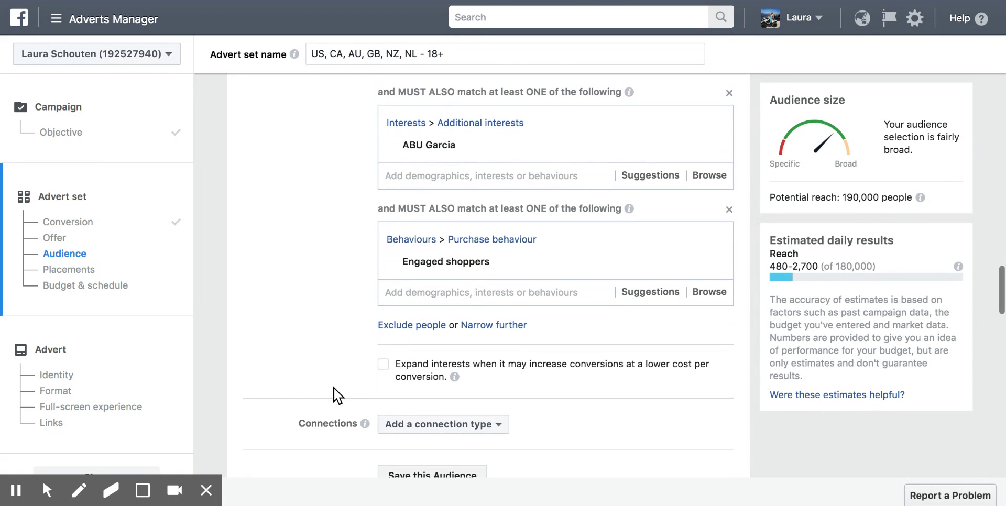
click(383, 364)
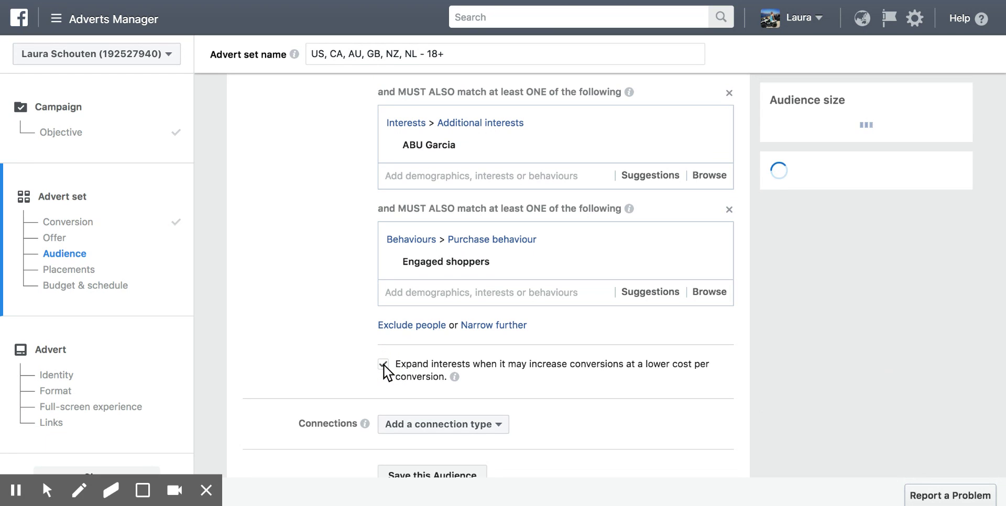
mouse_move(458, 374)
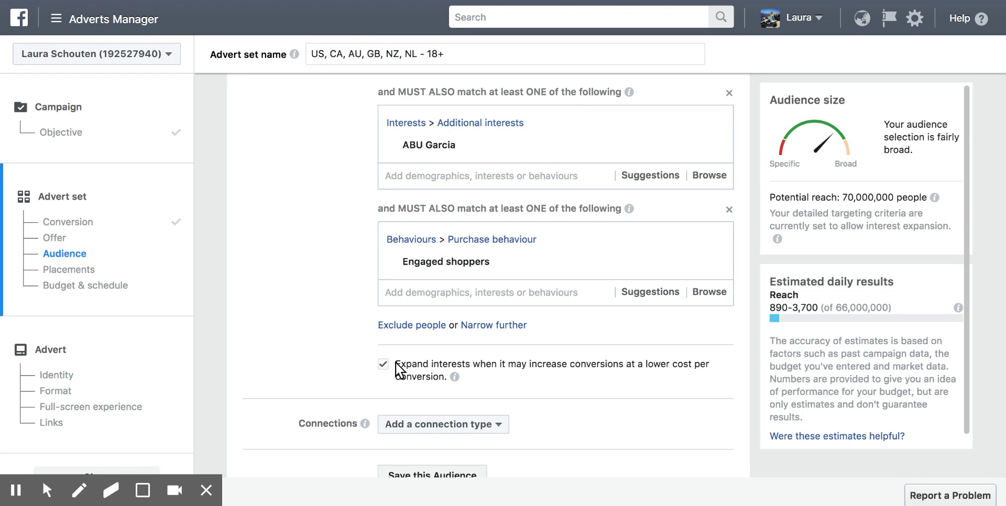
click(384, 364)
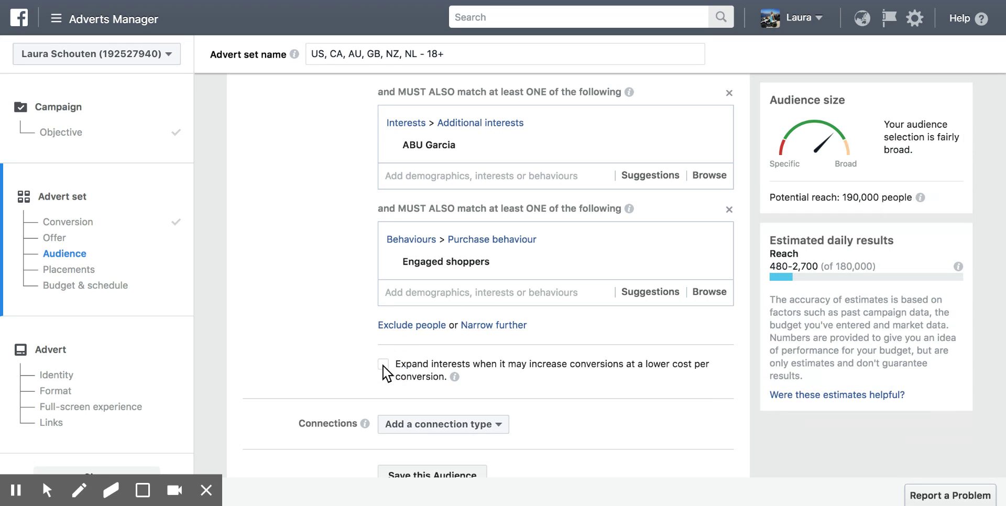
Step: Switch the advert set from automatic to edited placements and limit the device types to Mobile only
scroll(386, 372, down, 3)
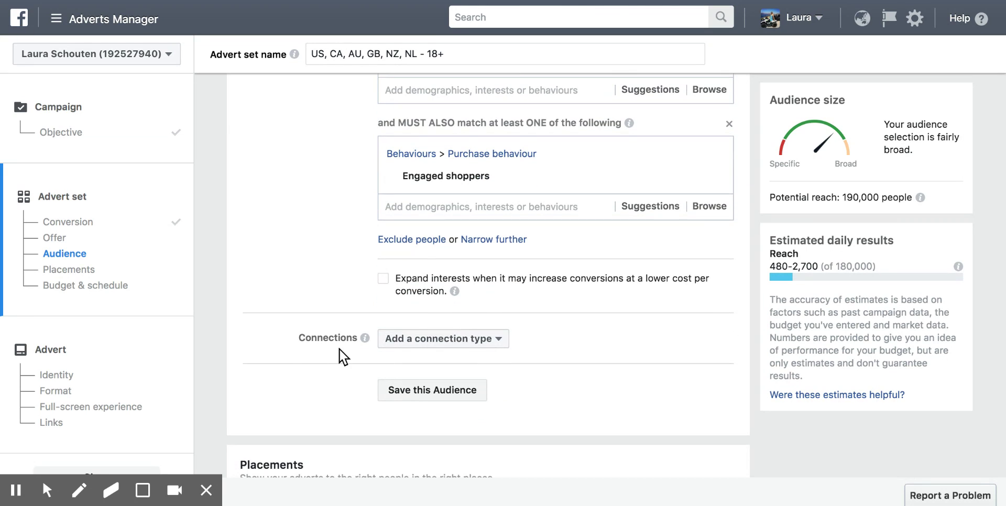
scroll(303, 346, down, 10)
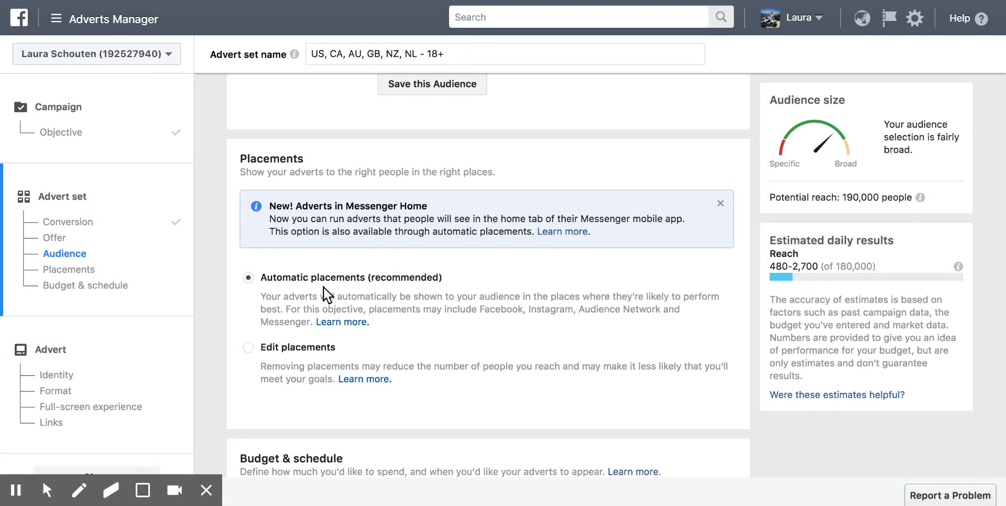
click(249, 347)
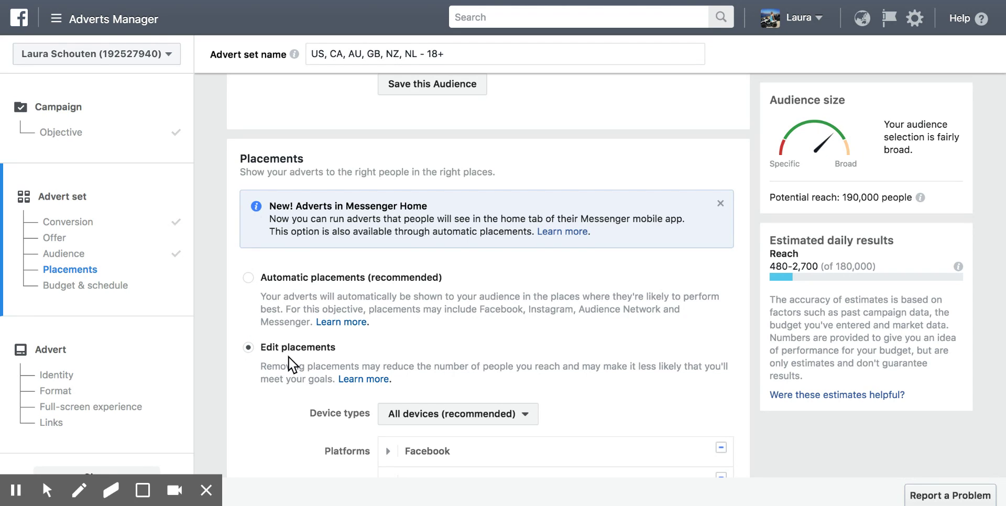
scroll(289, 357, down, 3)
scroll(288, 357, down, 2)
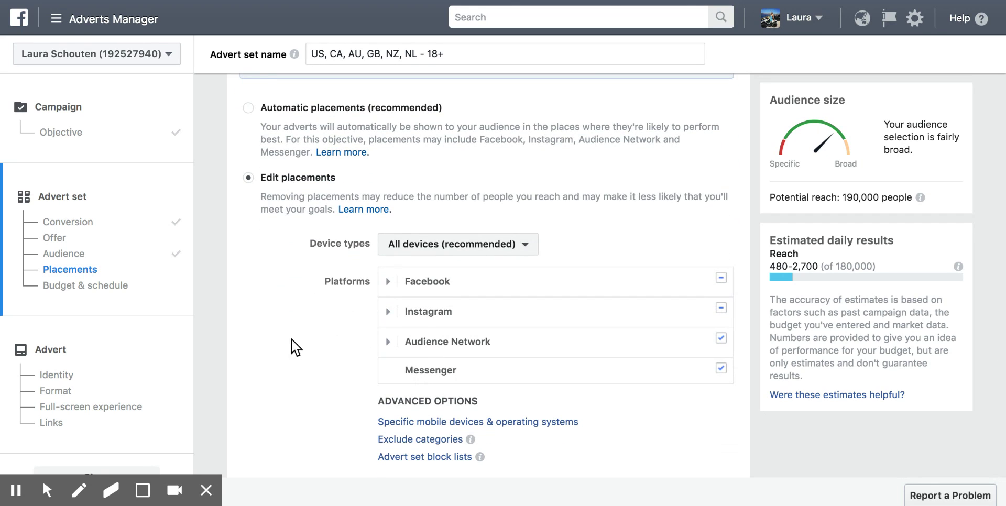
click(441, 244)
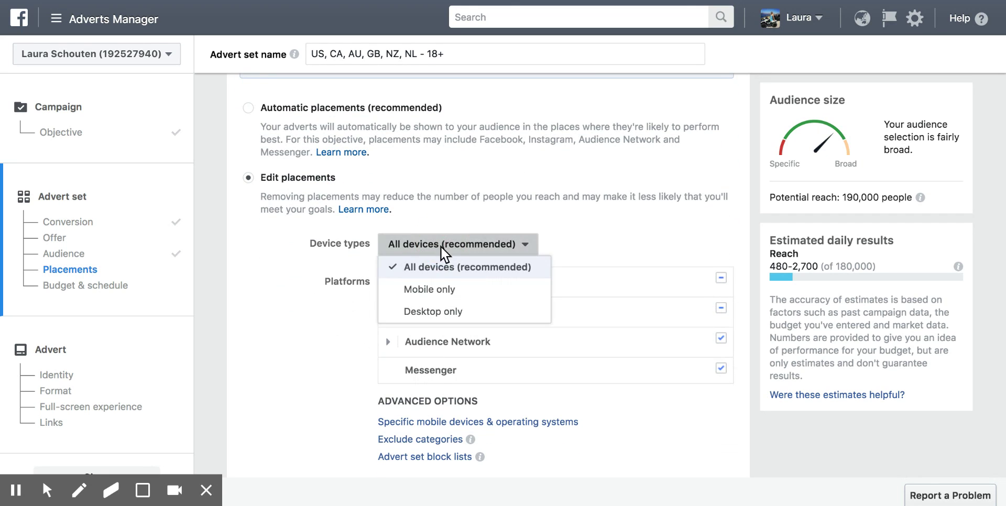
click(445, 293)
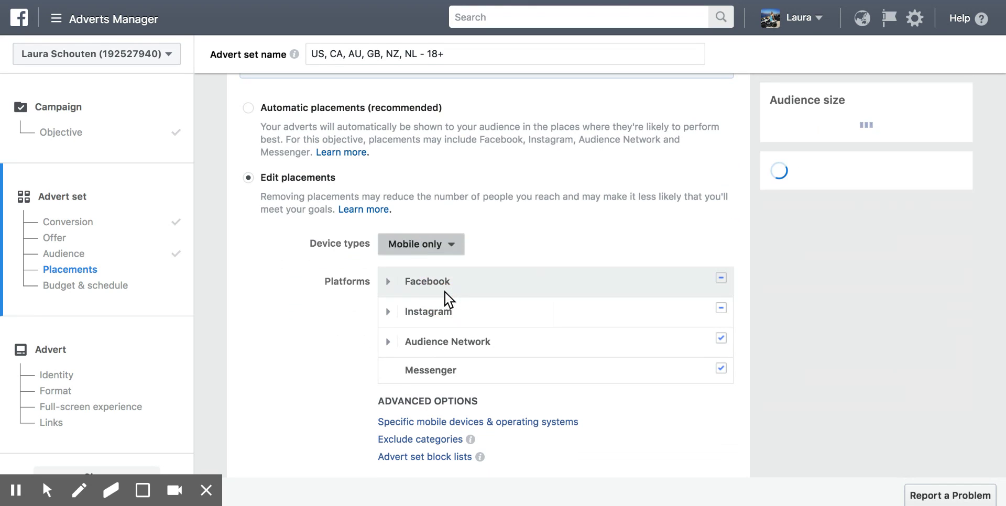
Step: Remove Messenger, Audience Network and Instagram from the placement platforms, keeping only Facebook
mouse_move(446, 294)
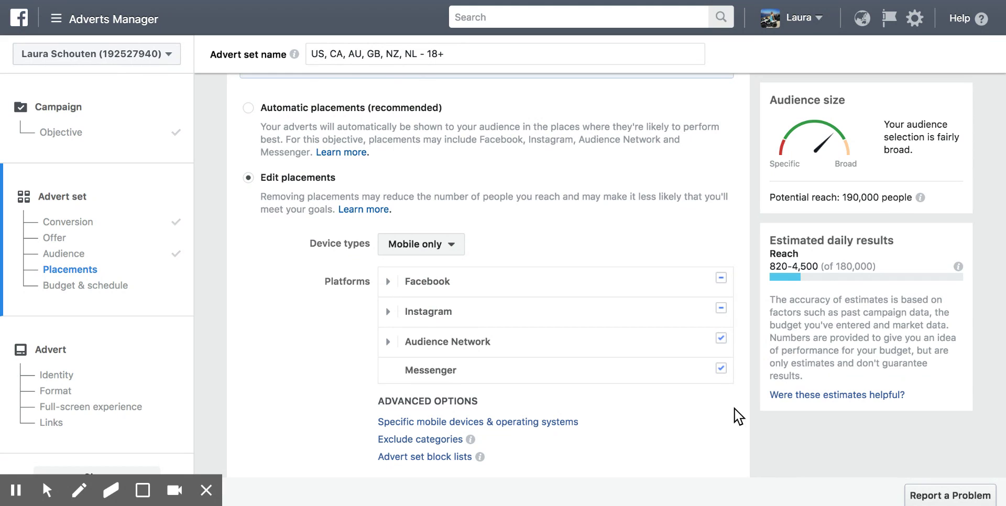
click(722, 368)
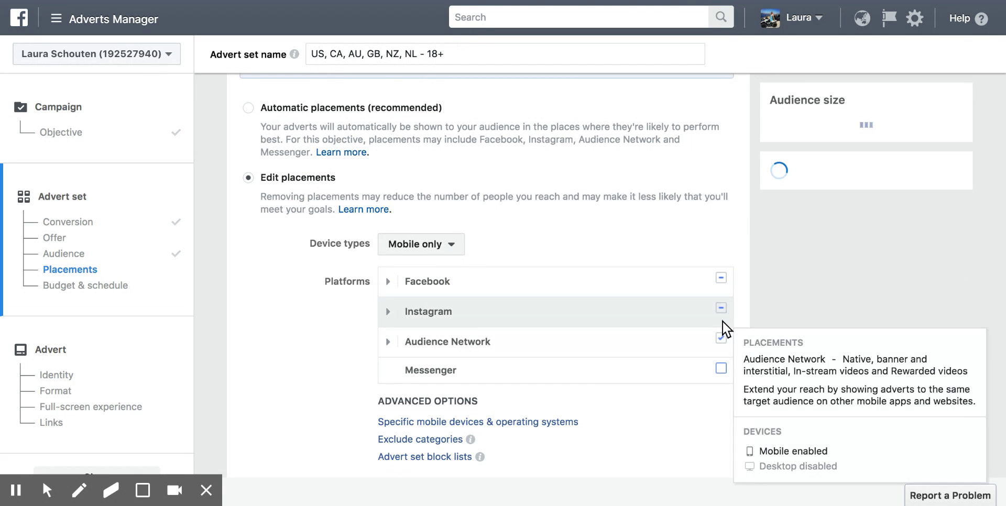
click(721, 338)
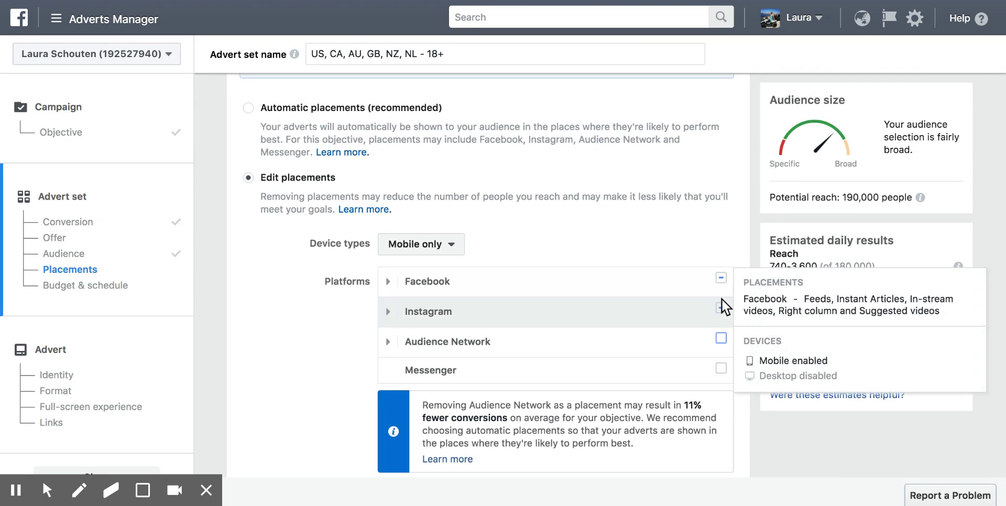
click(722, 308)
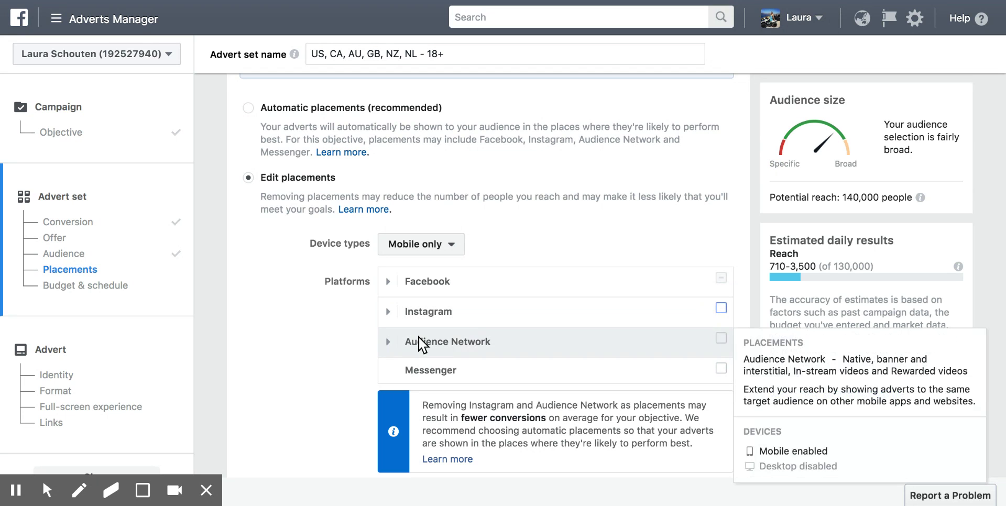
Step: Set the conversion window to 1 day after clicking in the budget and schedule settings, and continue to the advert setup
scroll(292, 348, down, 4)
scroll(294, 352, down, 4)
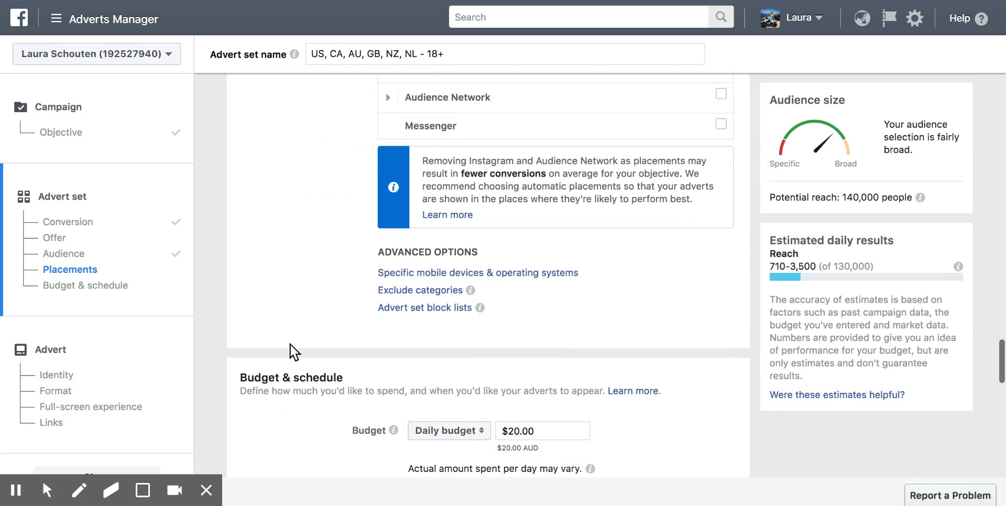
scroll(295, 352, down, 4)
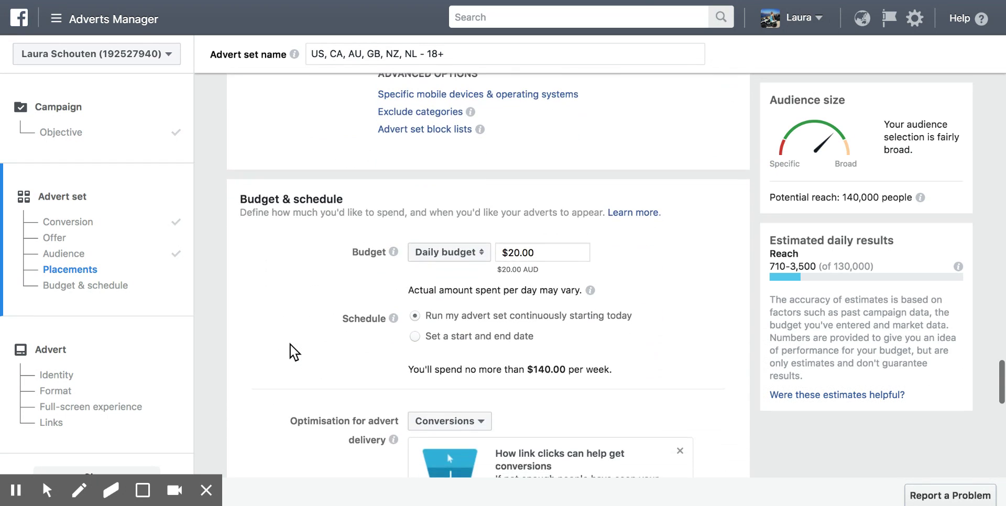
scroll(292, 350, up, 1)
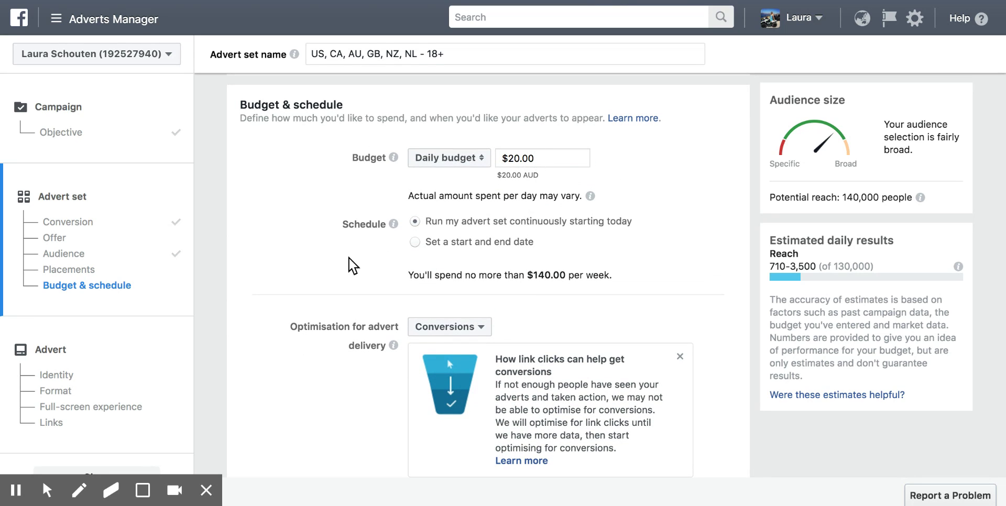
scroll(335, 287, down, 1)
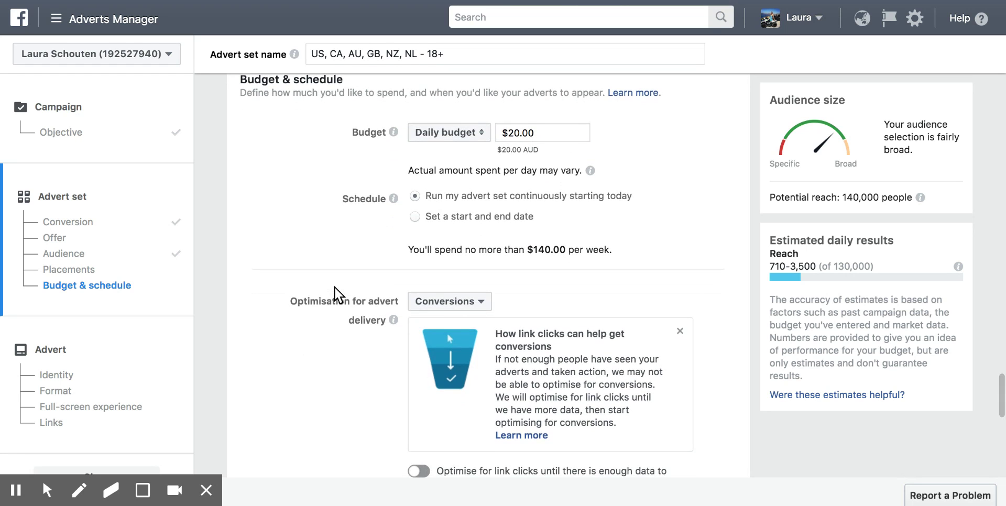
scroll(334, 288, down, 2)
scroll(335, 288, down, 4)
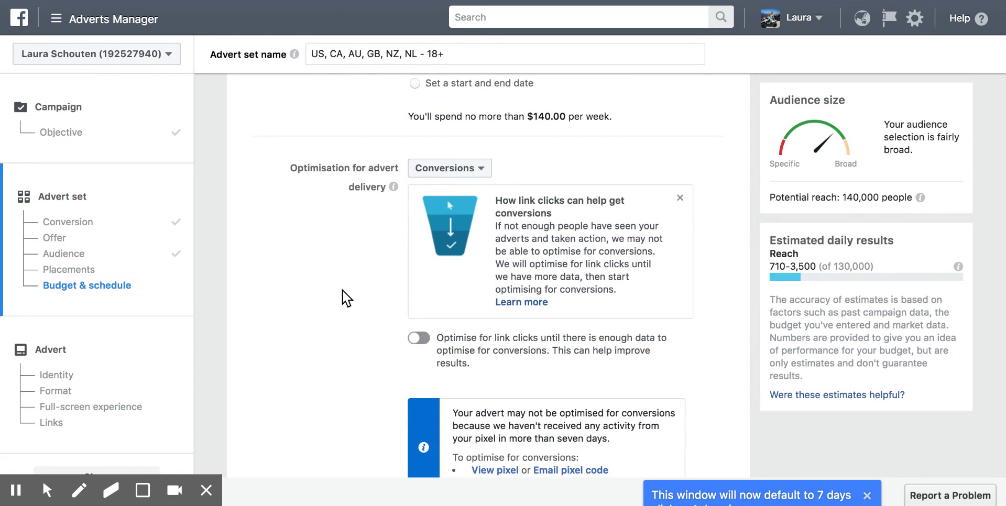
scroll(342, 291, down, 5)
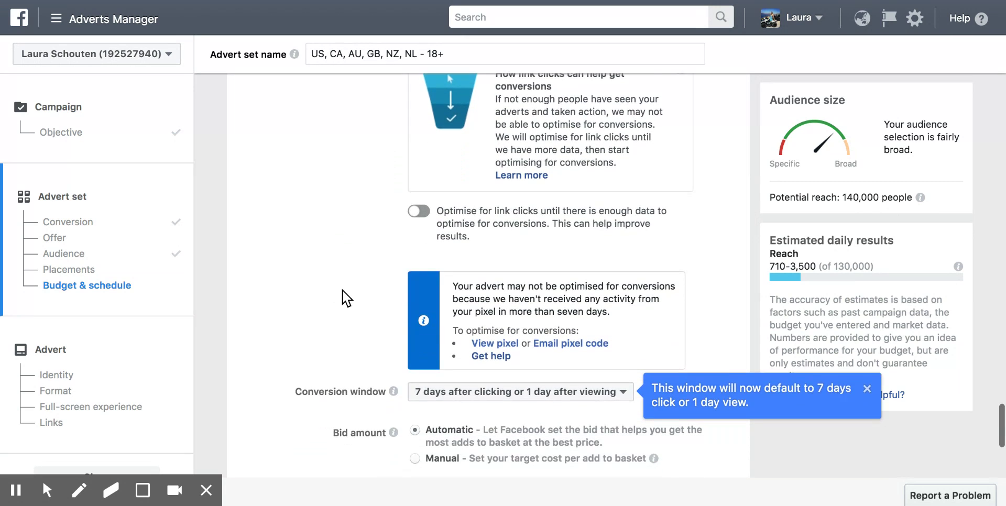
scroll(342, 290, down, 4)
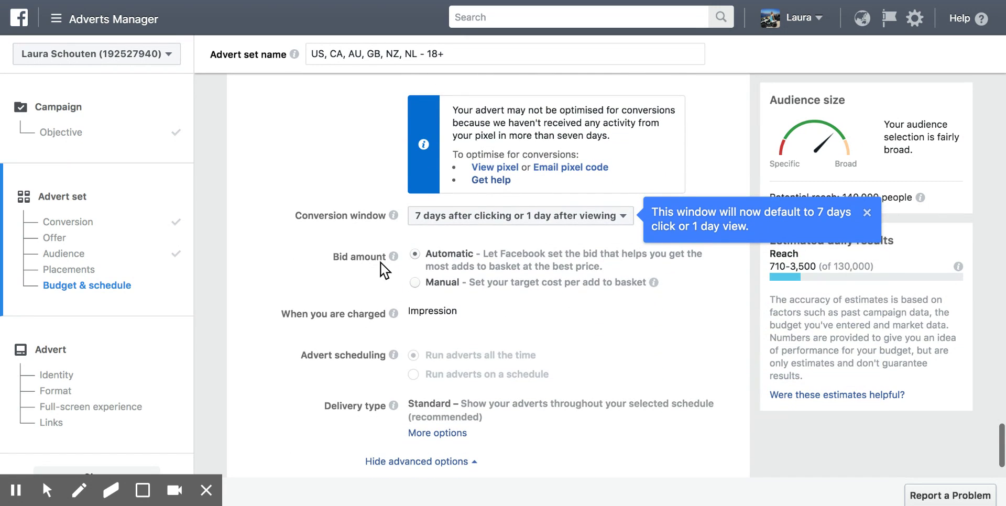
click(504, 220)
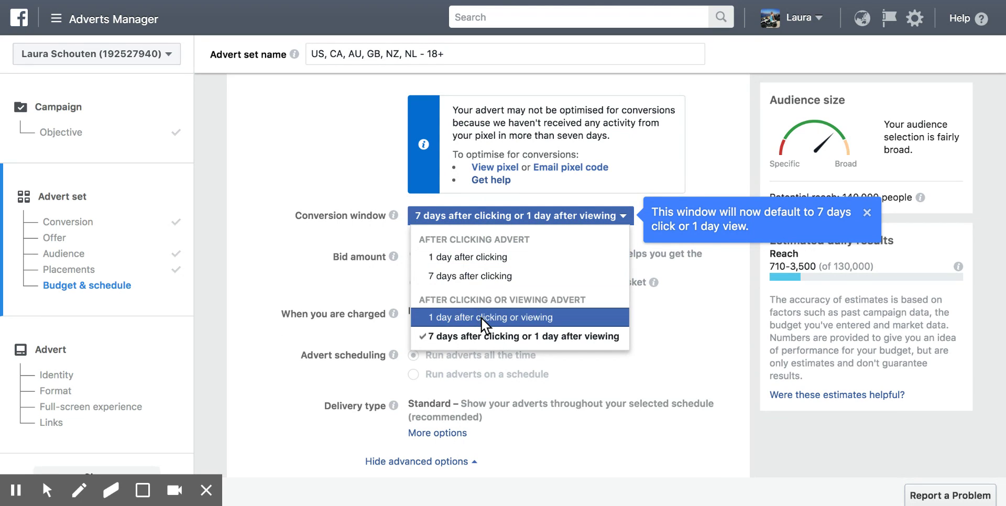
click(485, 256)
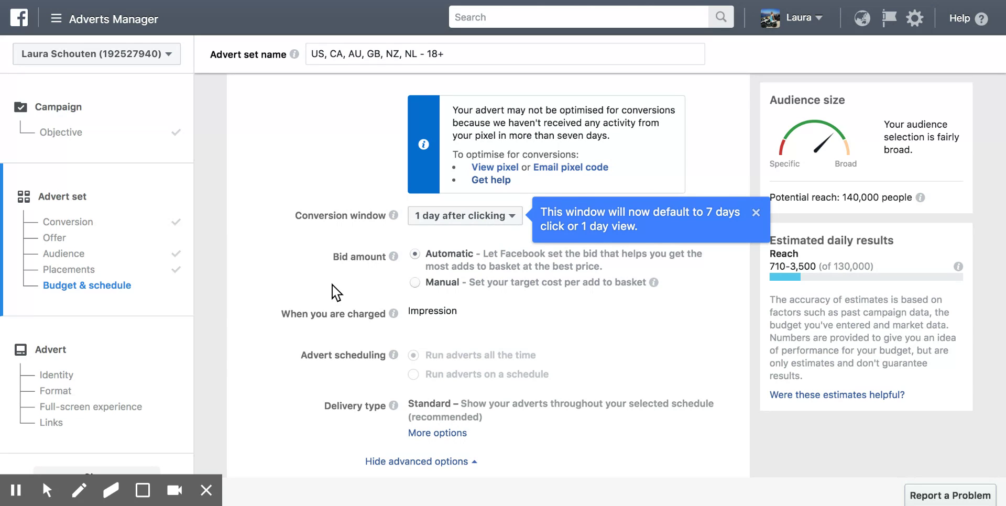
scroll(336, 292, down, 3)
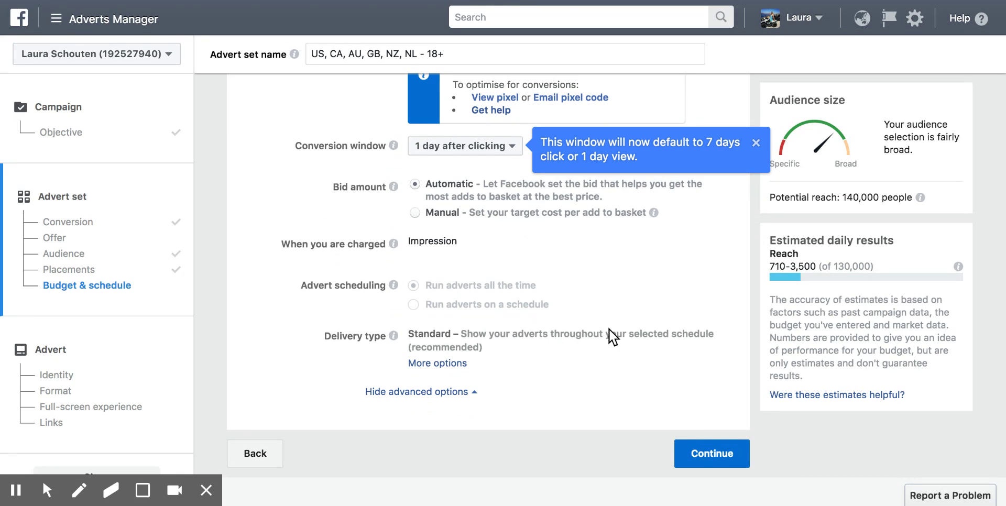
click(721, 462)
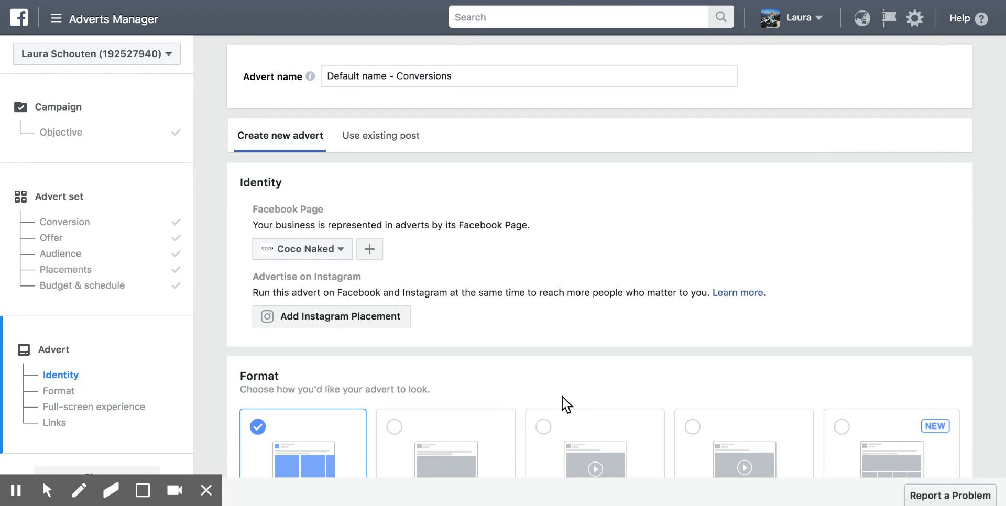
Step: Review the advert's identity, format, full-screen experience and links sections, including the mobile preview
scroll(571, 362, down, 2)
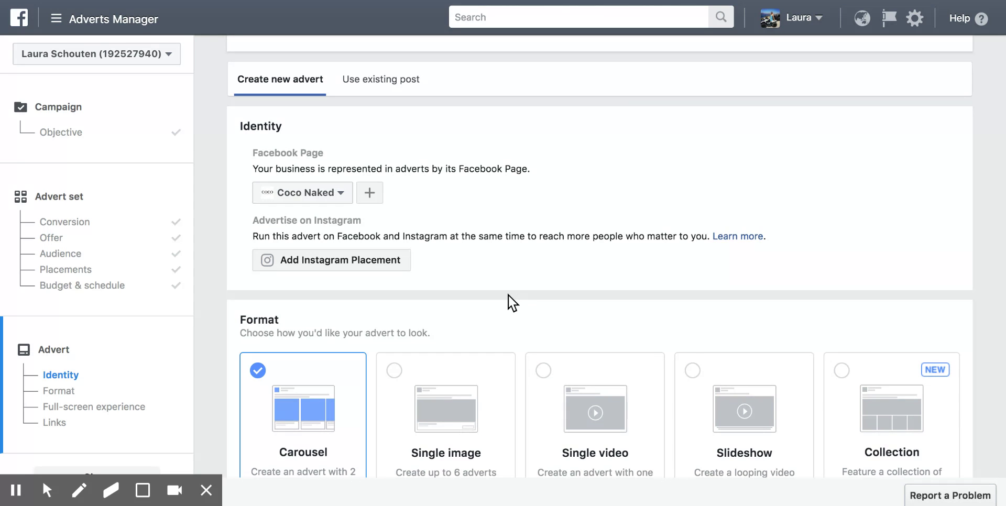
scroll(509, 295, down, 5)
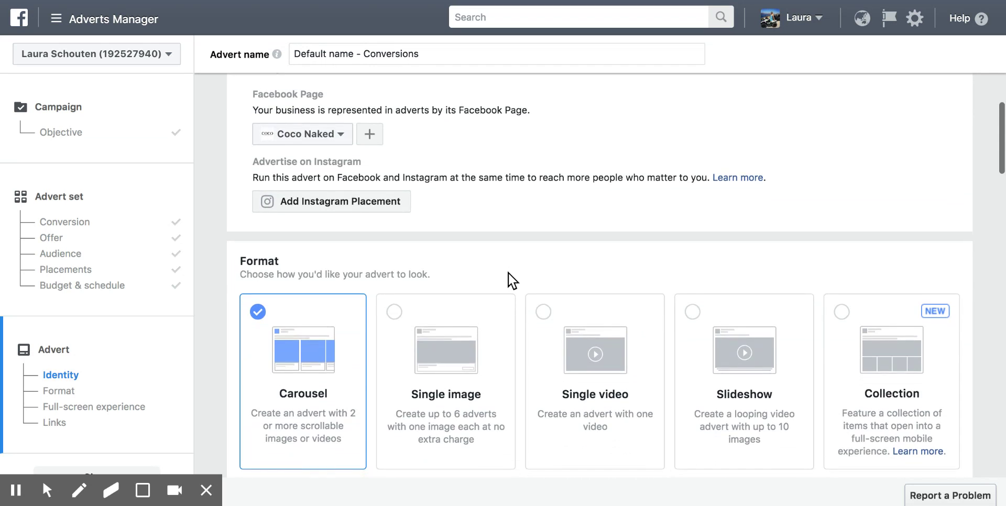
scroll(508, 281, down, 10)
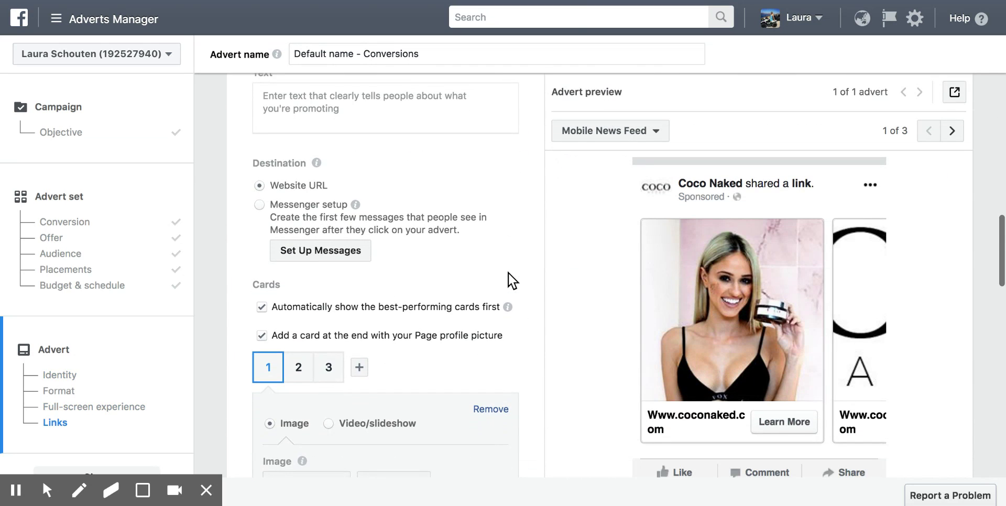
scroll(575, 270, up, 8)
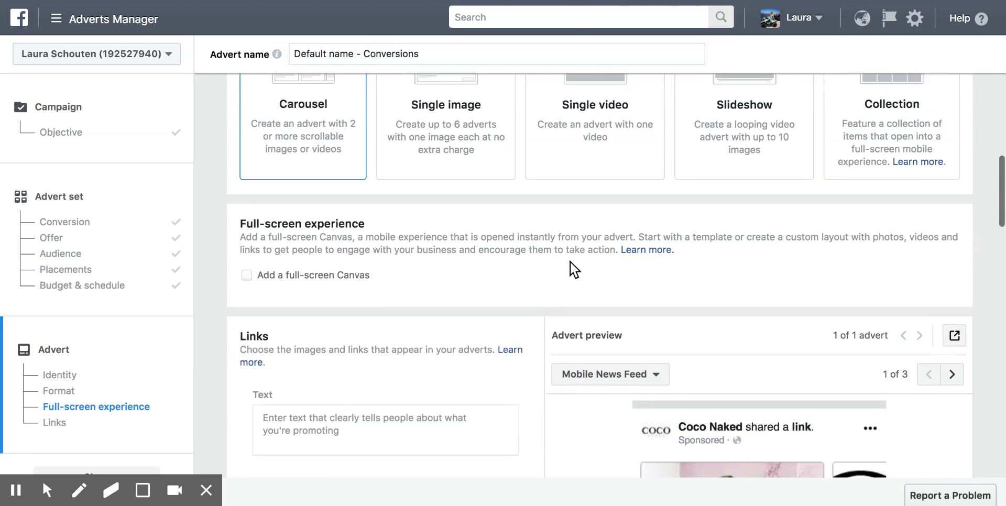
scroll(571, 270, up, 7)
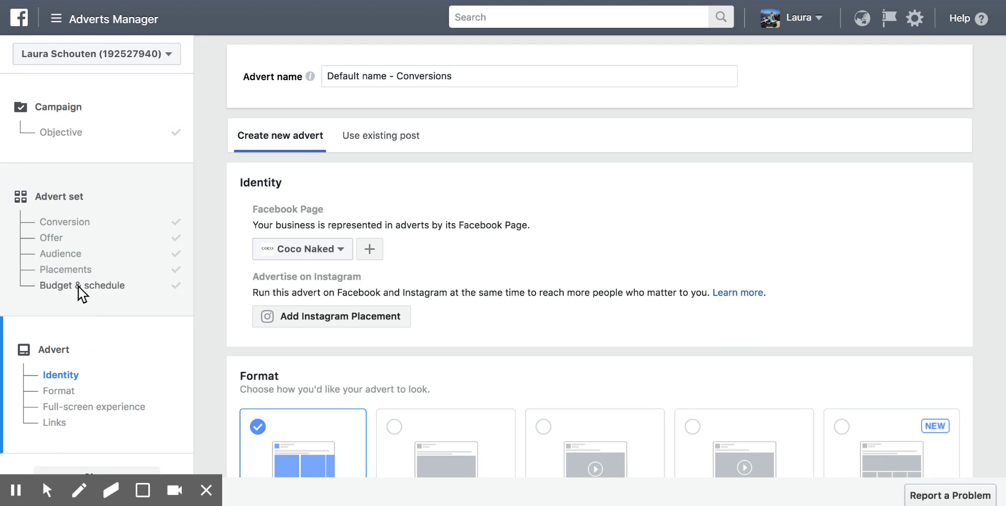
Step: Return to the advert set's audience settings and review the locations, age, language and the three layered detailed targeting groups
click(69, 256)
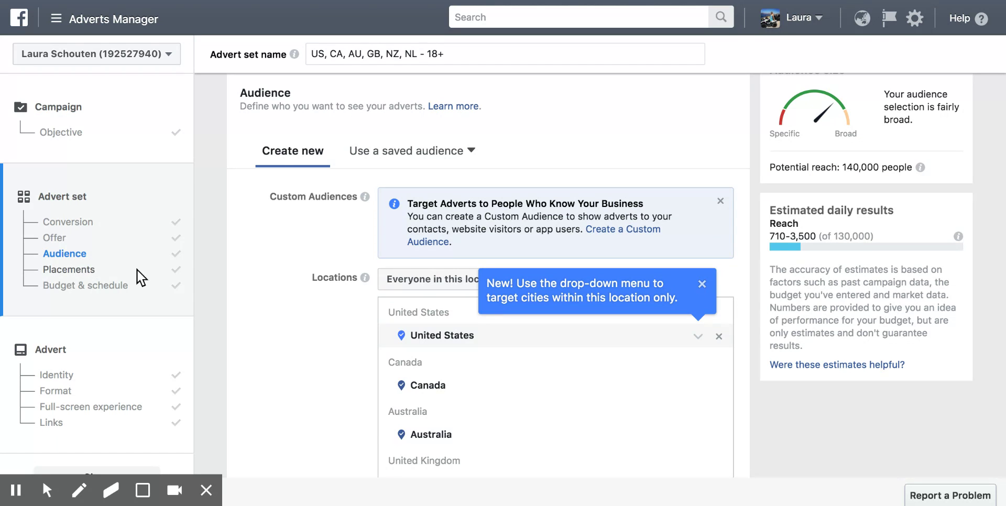
scroll(287, 300, down, 5)
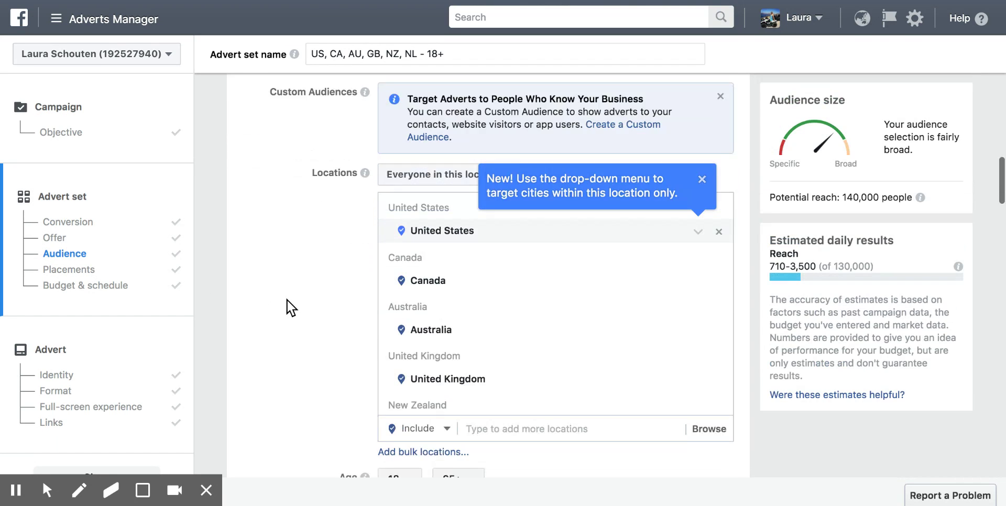
scroll(287, 300, down, 2)
scroll(288, 300, down, 4)
scroll(287, 300, down, 6)
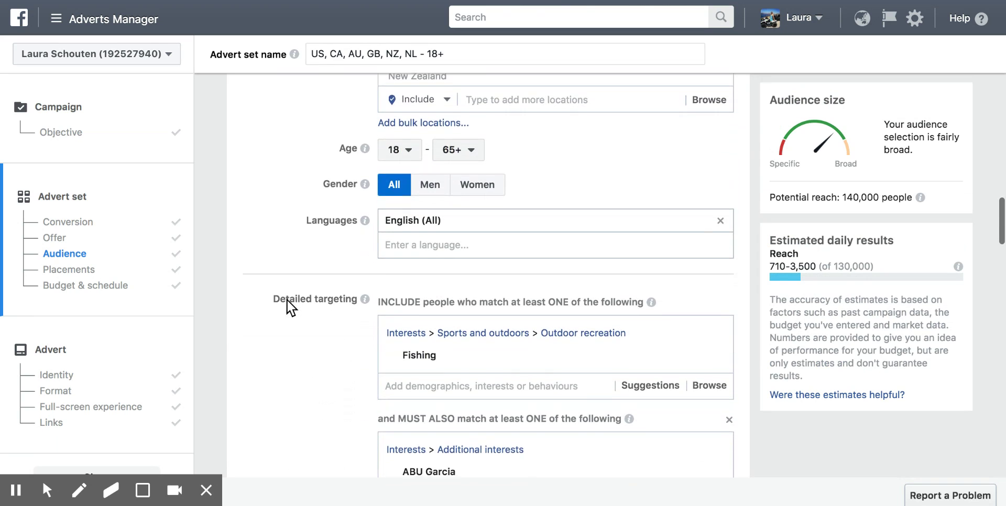
scroll(288, 300, up, 1)
scroll(287, 300, down, 1)
scroll(288, 300, down, 3)
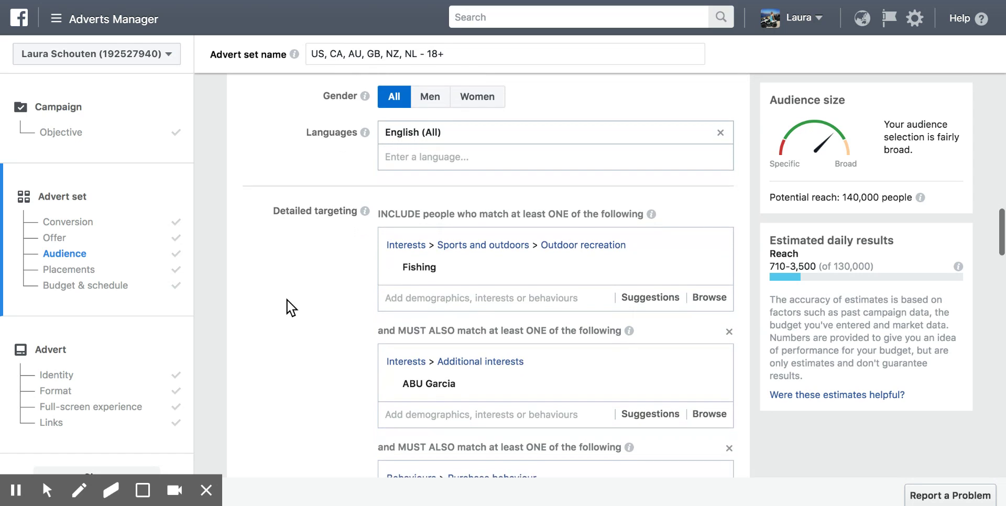
scroll(287, 300, down, 2)
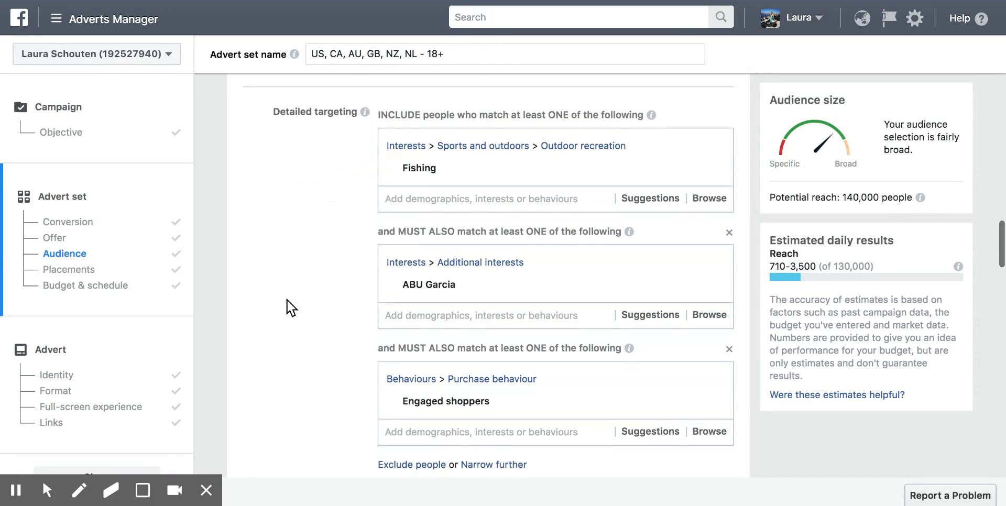
scroll(288, 301, down, 1)
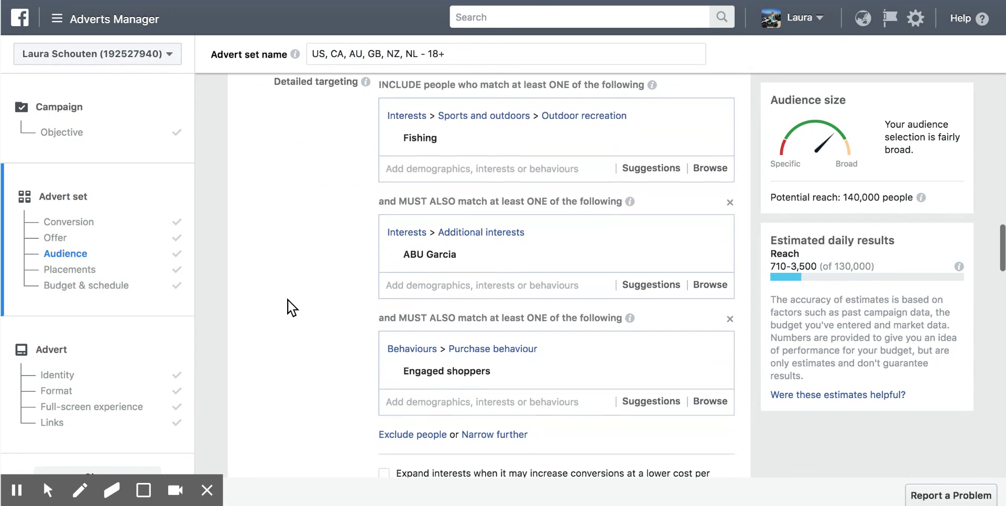
scroll(292, 307, up, 1)
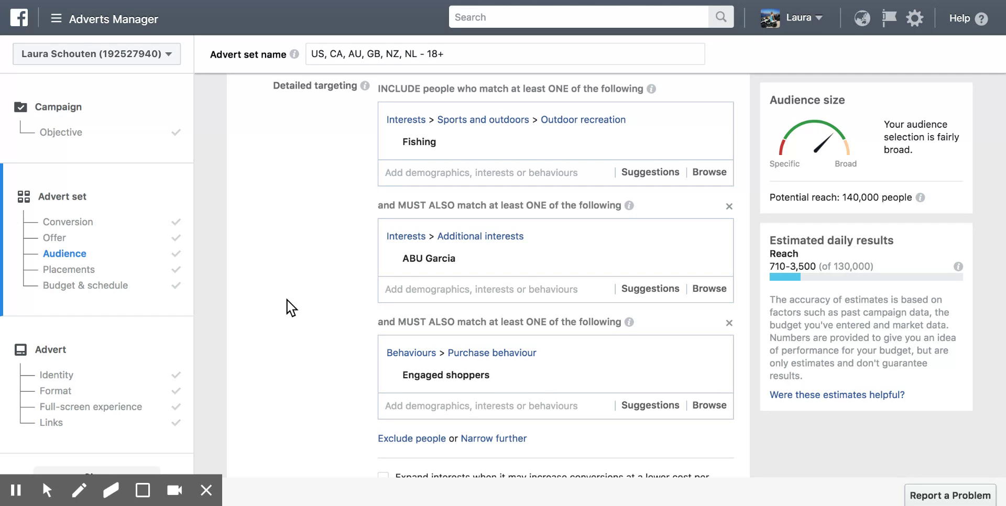
scroll(287, 300, up, 1)
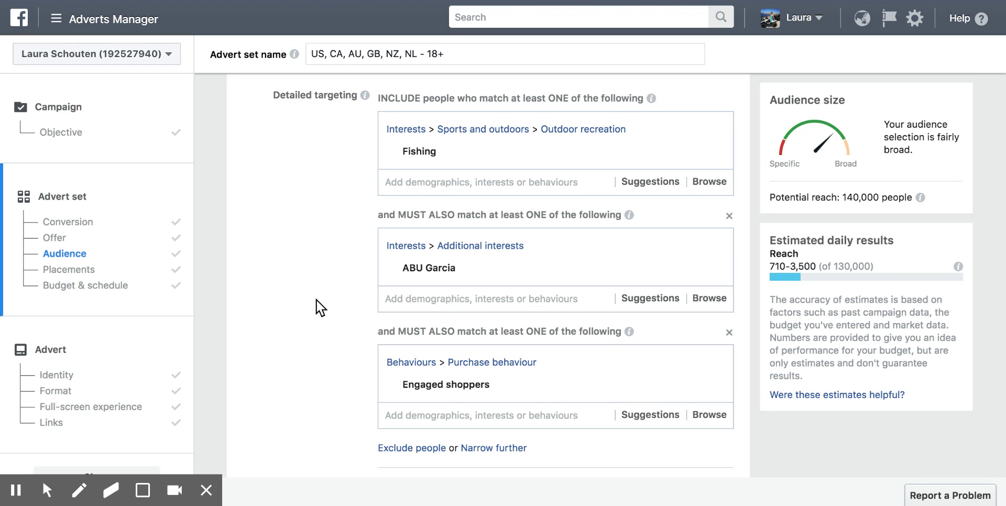
scroll(316, 300, down, 1)
scroll(316, 299, up, 2)
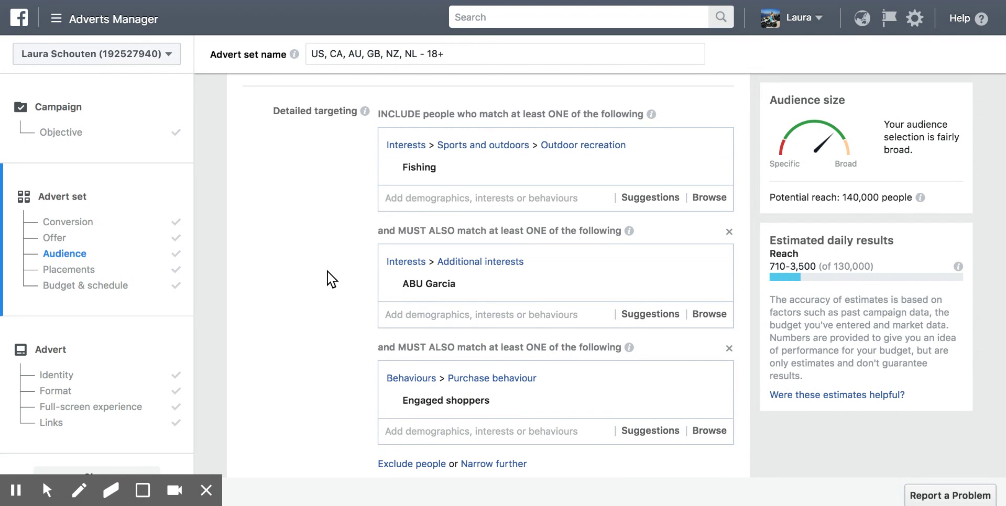
scroll(330, 280, down, 1)
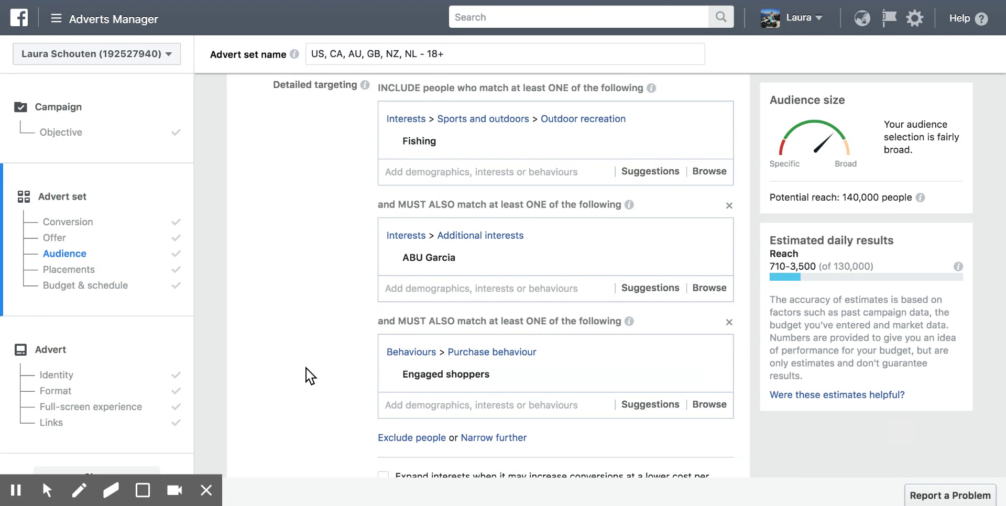
Step: Remove Engaged shoppers, the ABU Garcia group and the Fishing interest from the detailed targeting
mouse_move(526, 383)
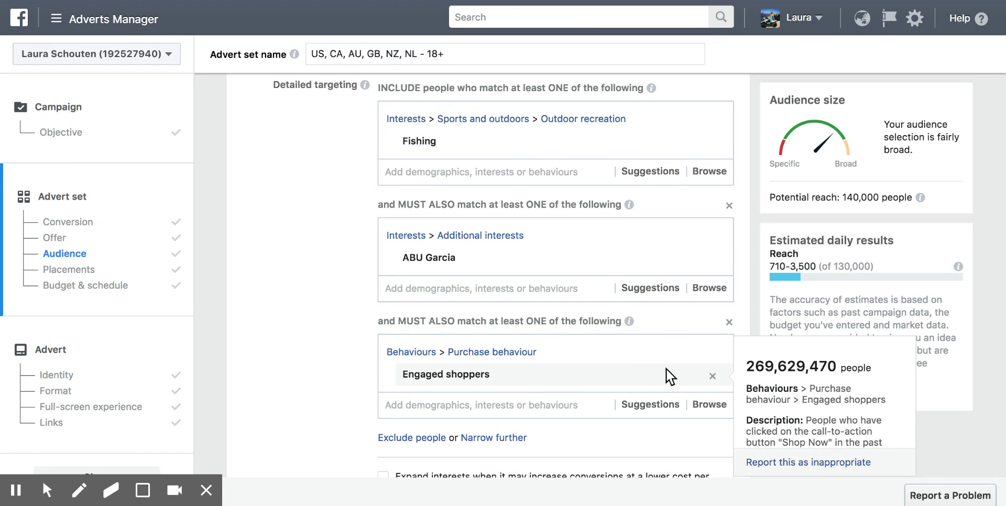
click(715, 376)
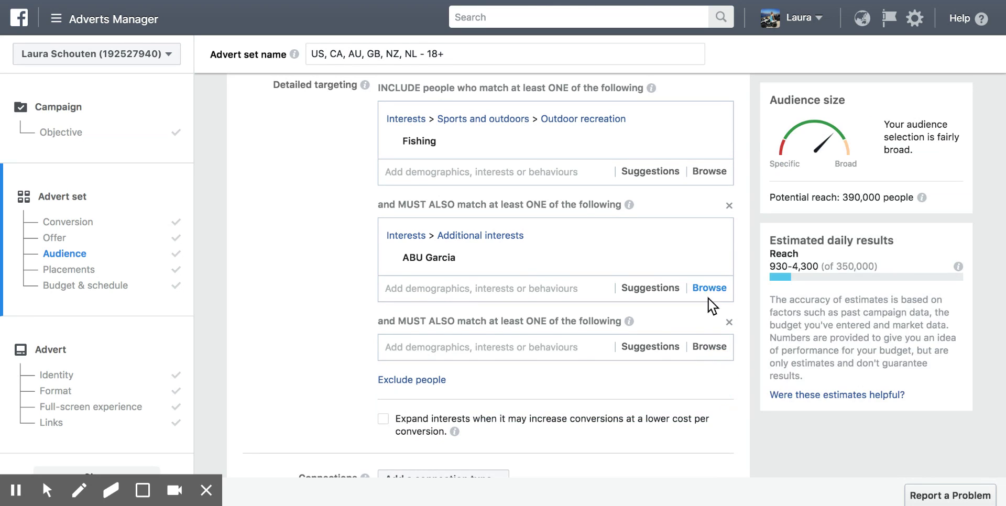
click(730, 206)
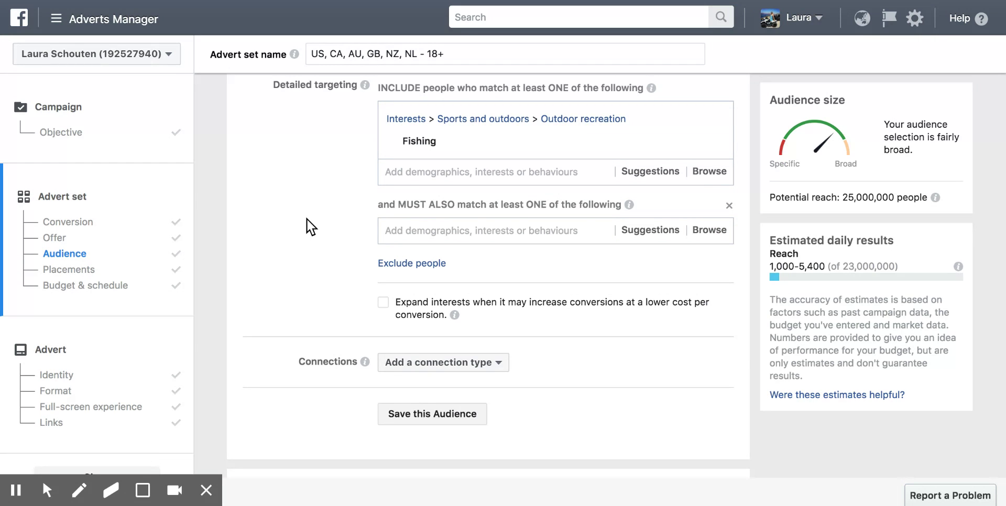
mouse_move(546, 149)
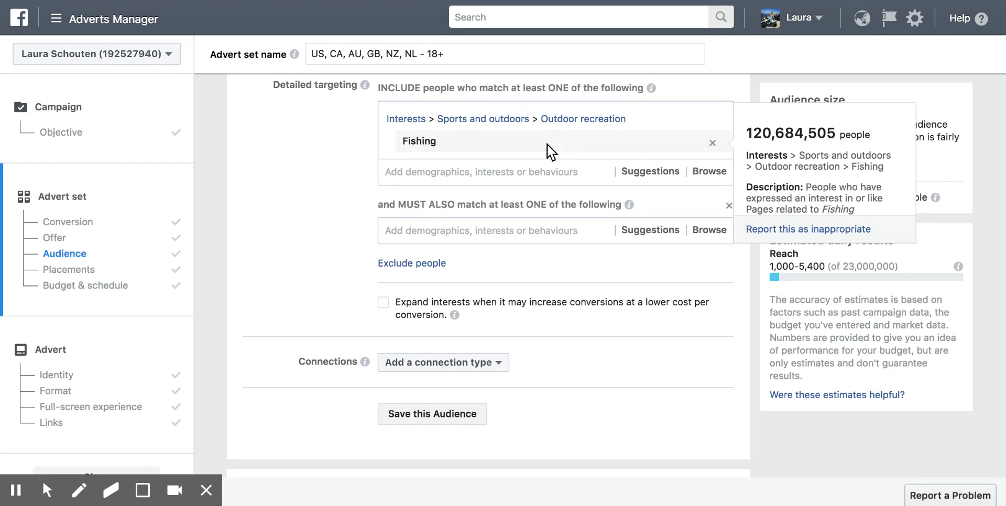
click(715, 143)
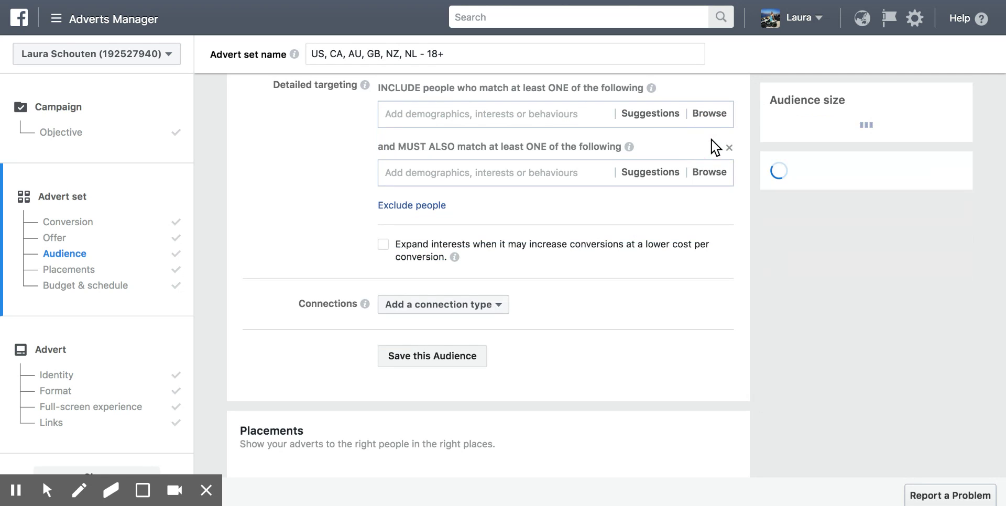
Step: Search the first detailed targeting group for "fitness" and look through the suggested interests and their audience sizes
click(394, 114)
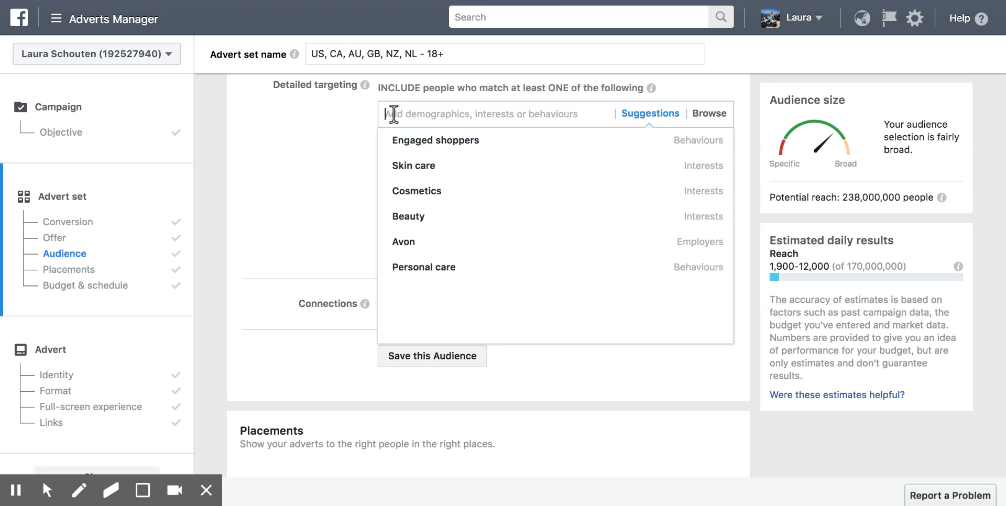
text(fitness)
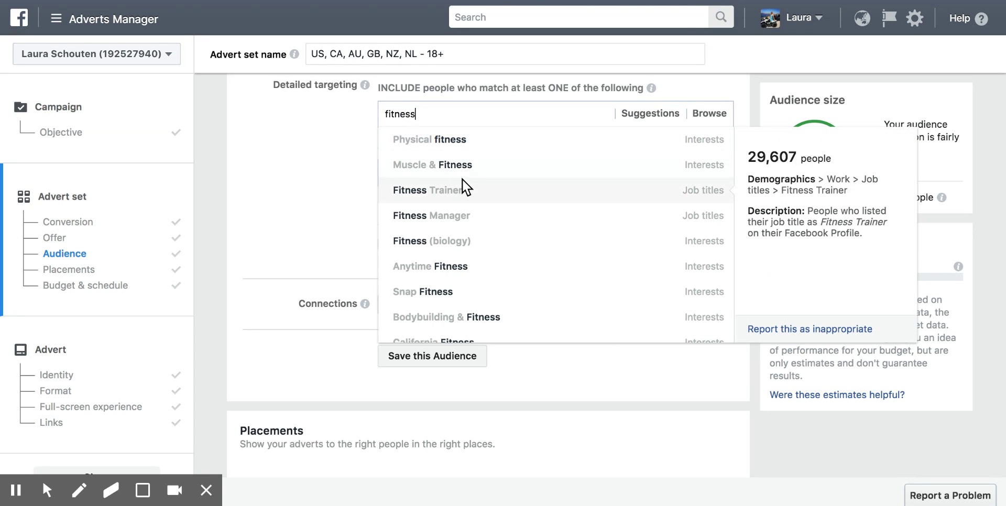
scroll(463, 187, down, 3)
scroll(462, 180, down, 5)
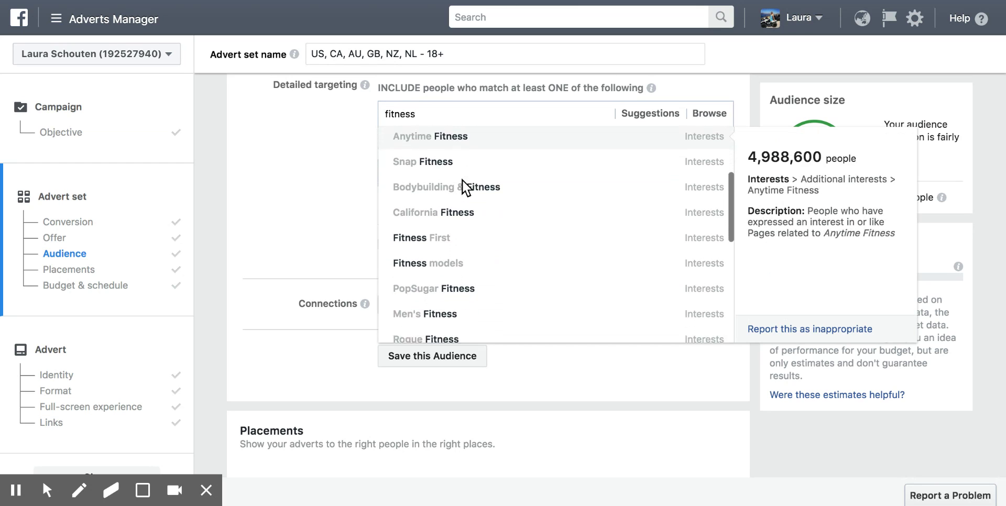
scroll(462, 179, down, 8)
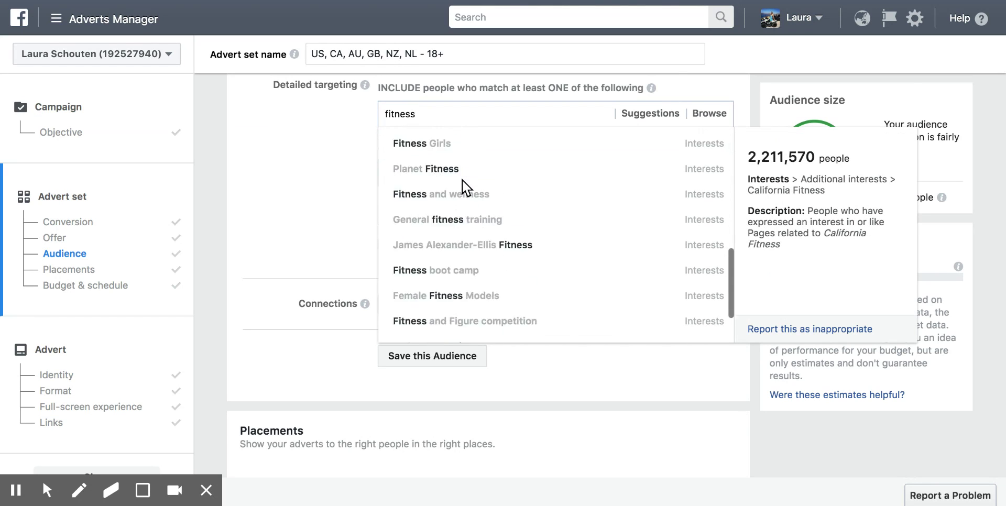
scroll(462, 186, up, 3)
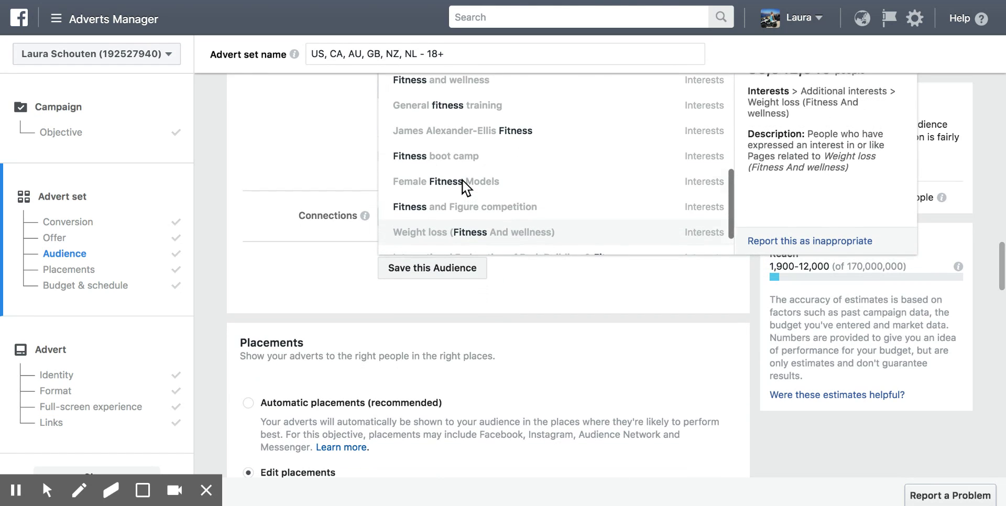
scroll(463, 187, up, 8)
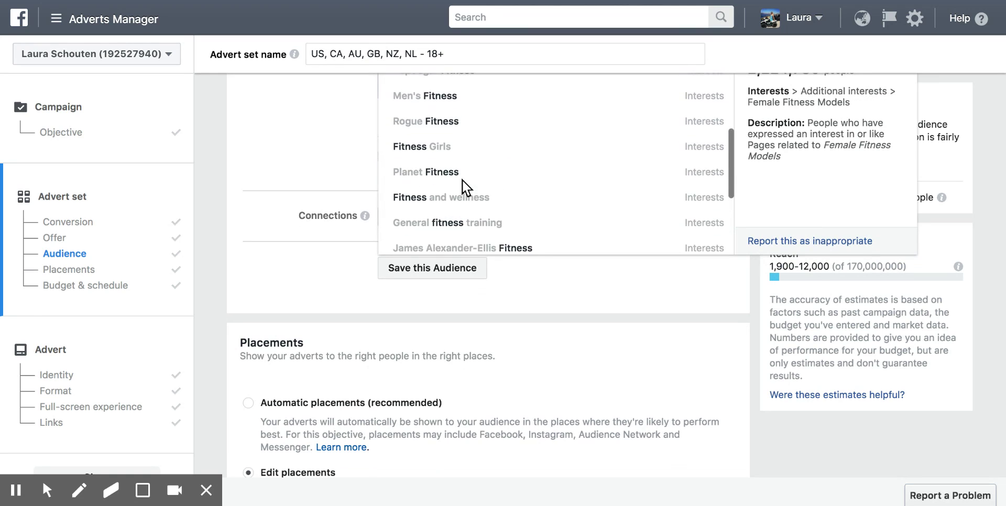
scroll(464, 188, up, 5)
scroll(465, 187, up, 5)
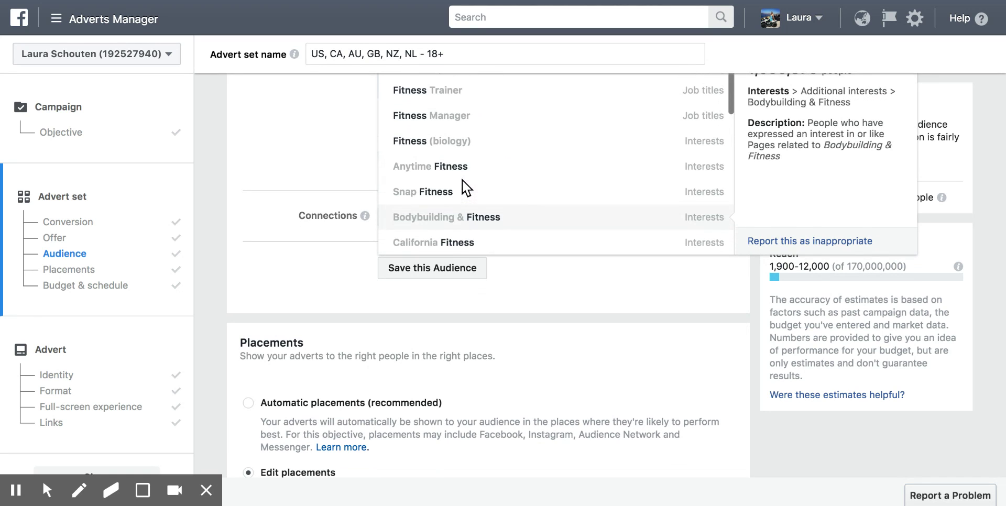
scroll(465, 187, up, 1)
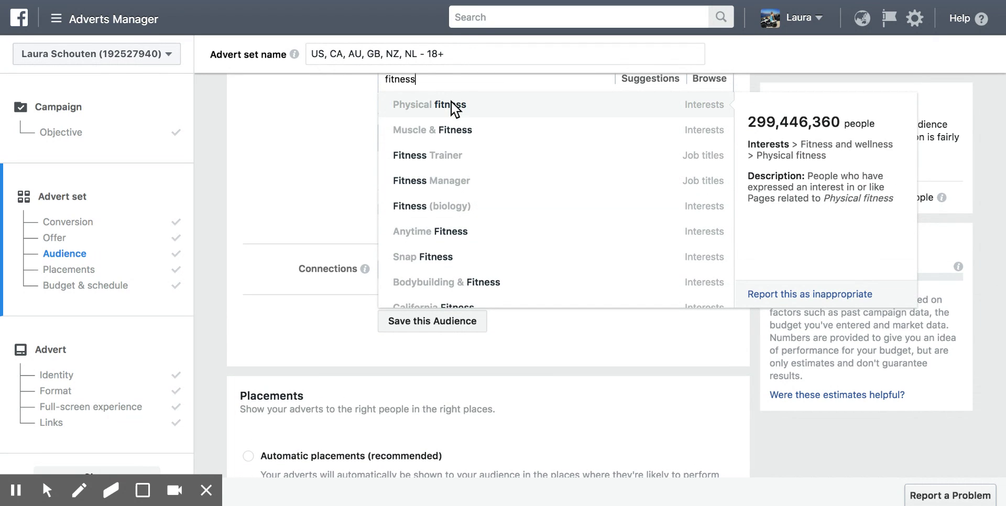
scroll(468, 175, down, 1)
scroll(468, 176, down, 5)
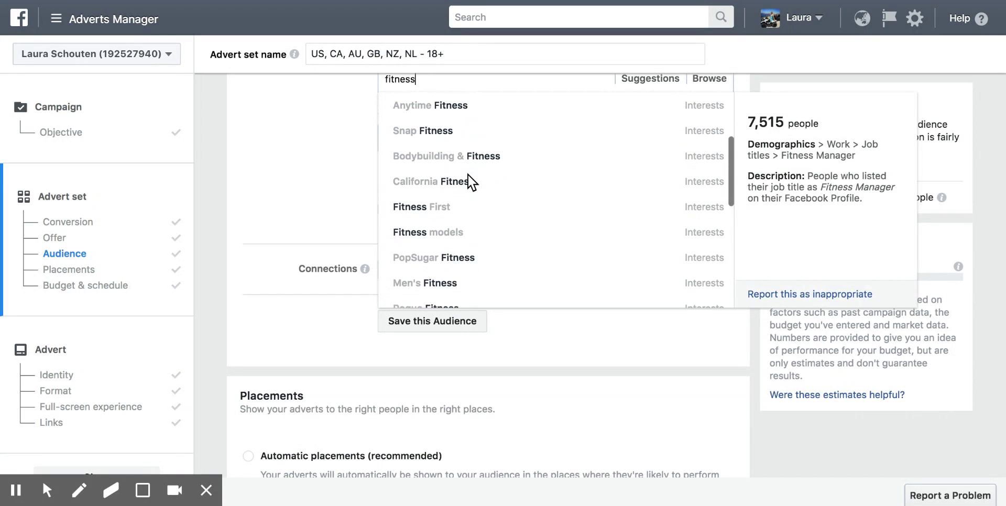
scroll(468, 180, up, 8)
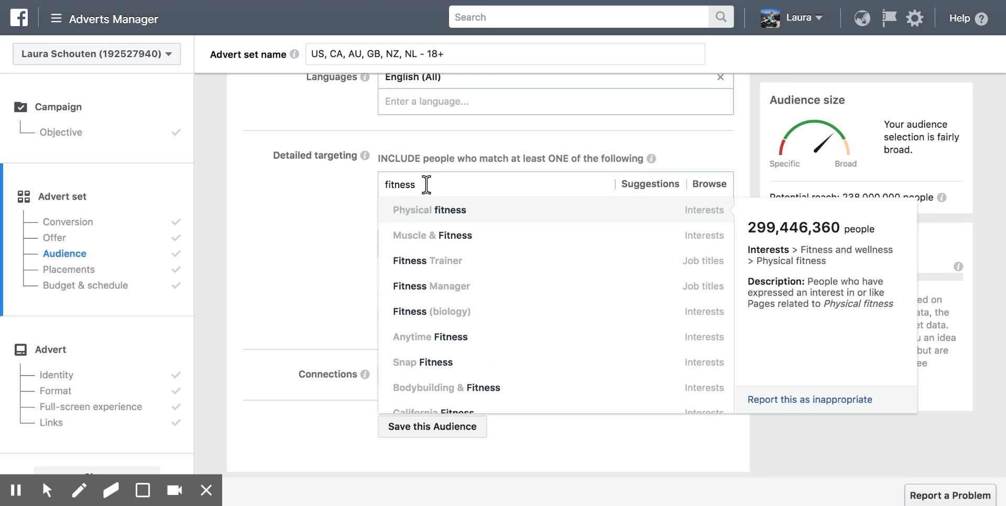
Step: Replace the targeting search with "exersize" to check the matching interest and its audience size
key(BackSpace)
key(BackSpace)
key(BackSpace)
key(BackSpace)
key(BackSpace)
key(BackSpace)
key(BackSpace)
key(BackSpace)
text(e)
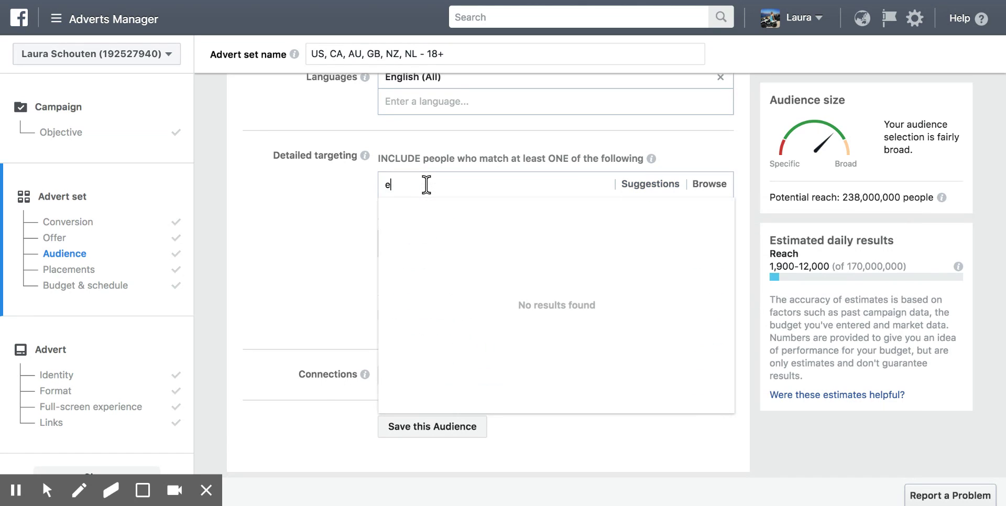
text(xersize)
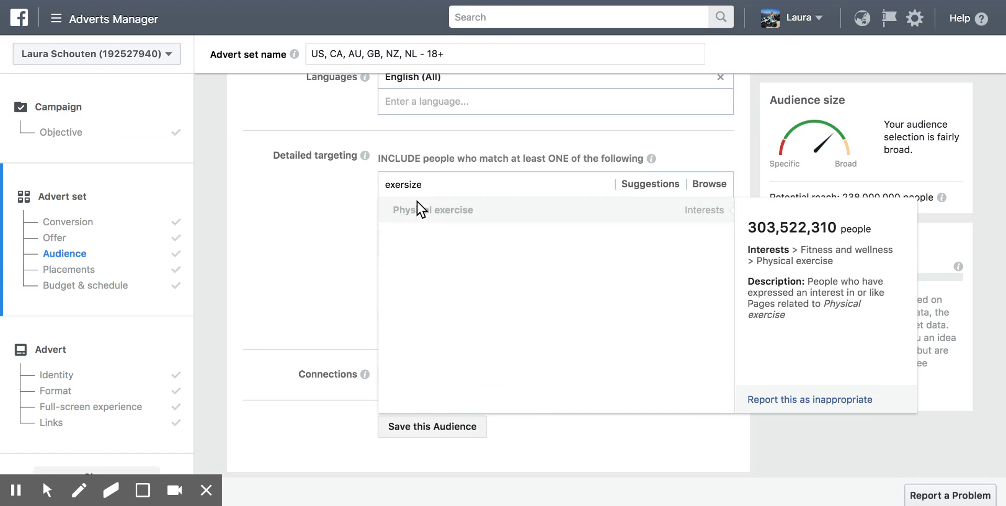
Step: Clear the "exersize" search and bring up the suggested targeting options for the first group
key(BackSpace)
key(BackSpace)
key(BackSpace)
key(BackSpace)
key(BackSpace)
key(BackSpace)
key(BackSpace)
key(BackSpace)
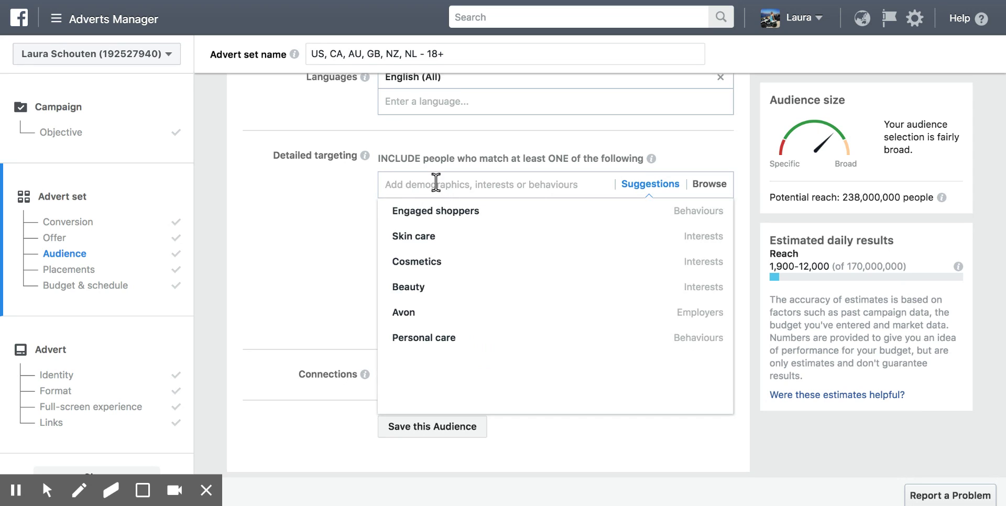
click(311, 259)
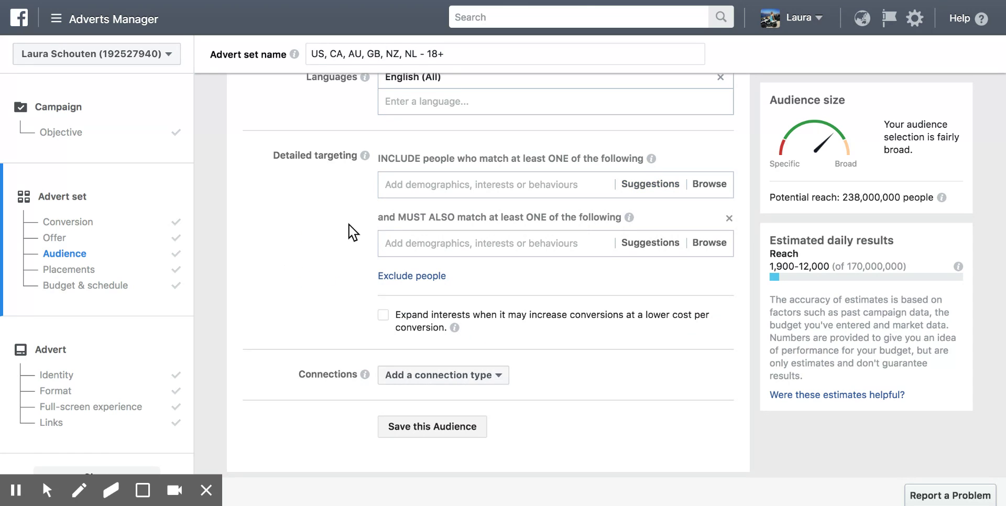
click(413, 185)
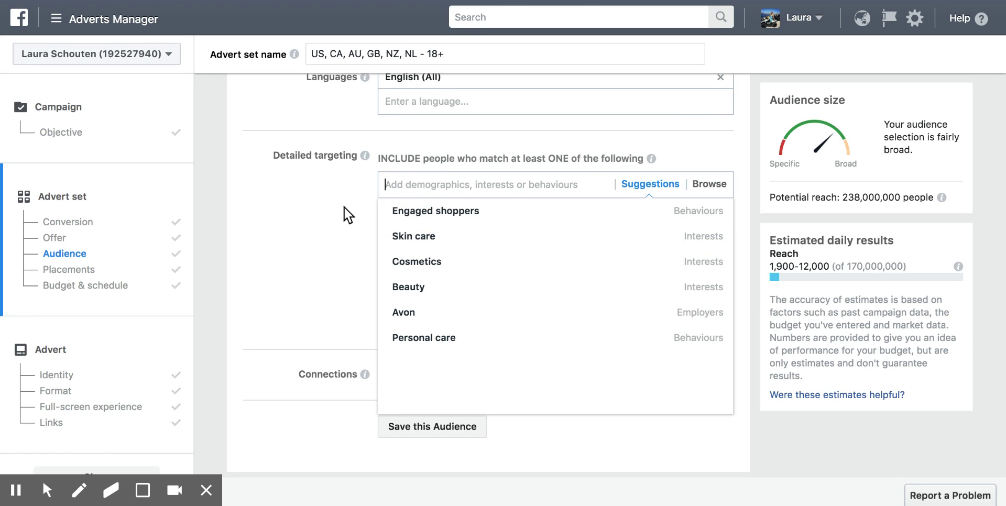
Step: Search the first detailed targeting group for "fashion" and add the Shopping and fashion interest
click(314, 212)
click(402, 185)
text(persona)
key(BackSpace)
key(BackSpace)
key(BackSpace)
key(BackSpace)
key(BackSpace)
key(BackSpace)
key(BackSpace)
text(fashion)
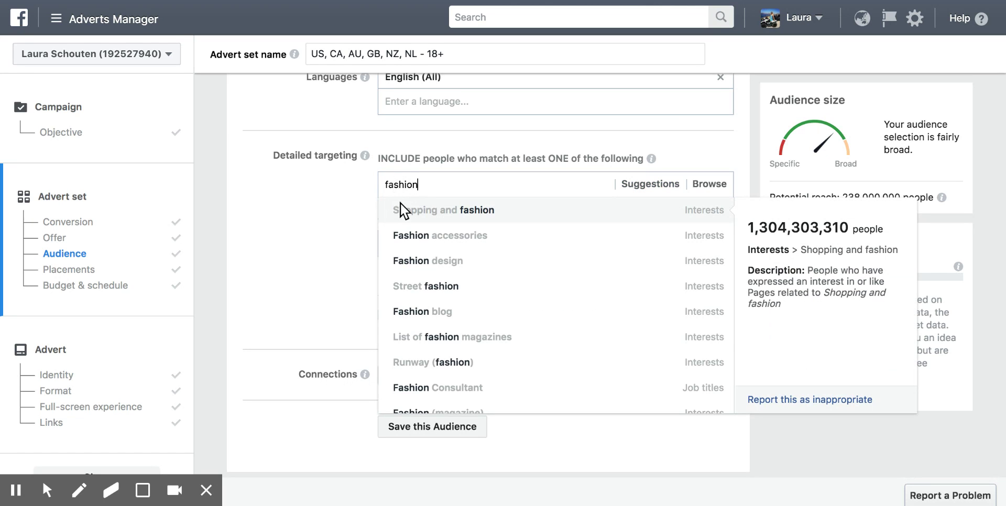
click(437, 215)
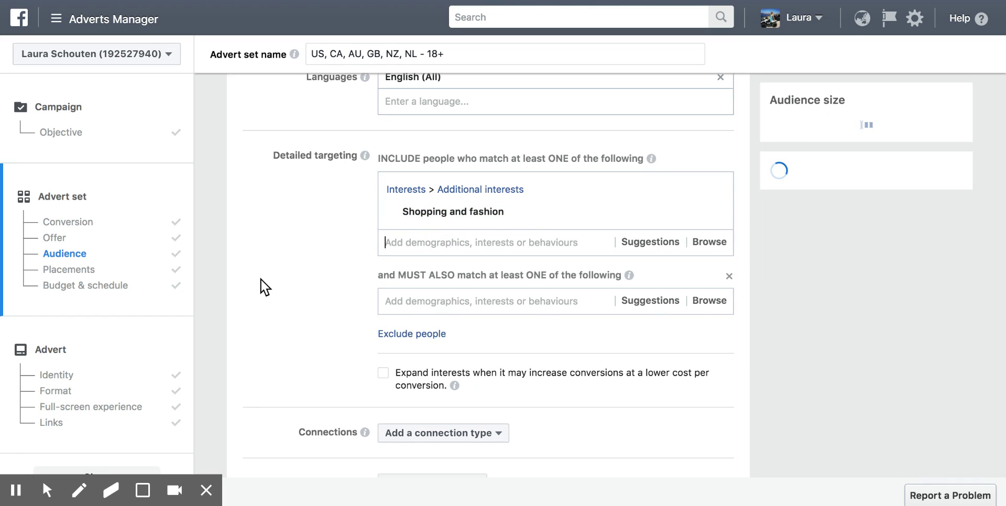
Step: Search the second must-also-match group for "online shopping" and add the Online shopping interest
click(438, 302)
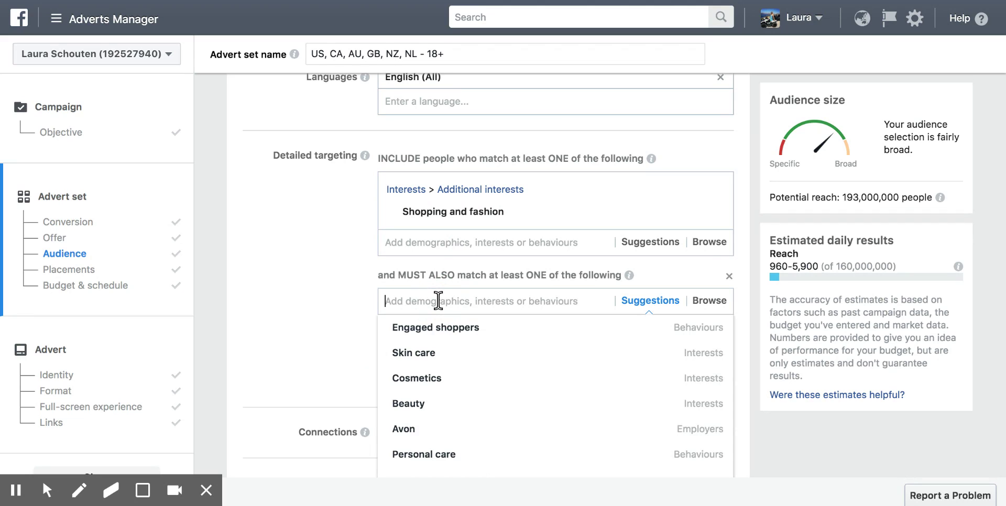
text(online shopping)
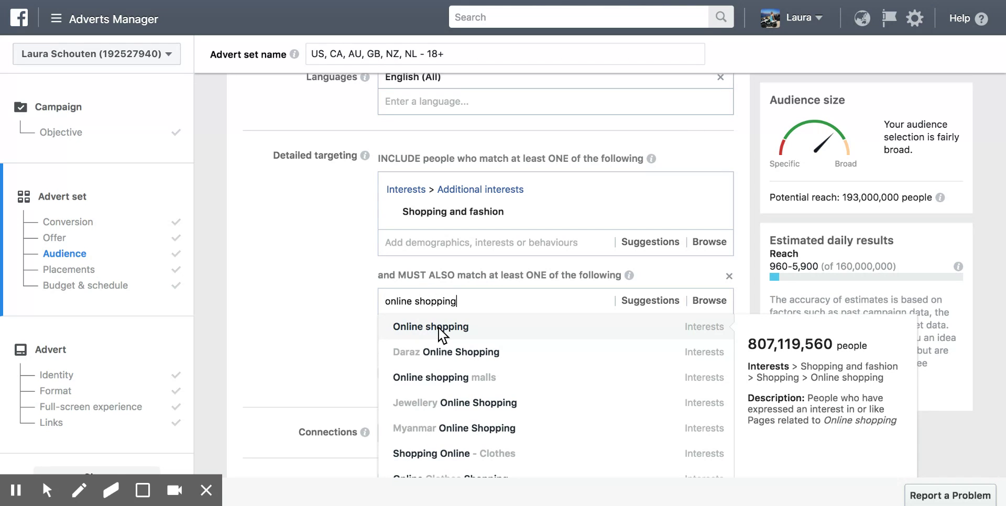
click(439, 326)
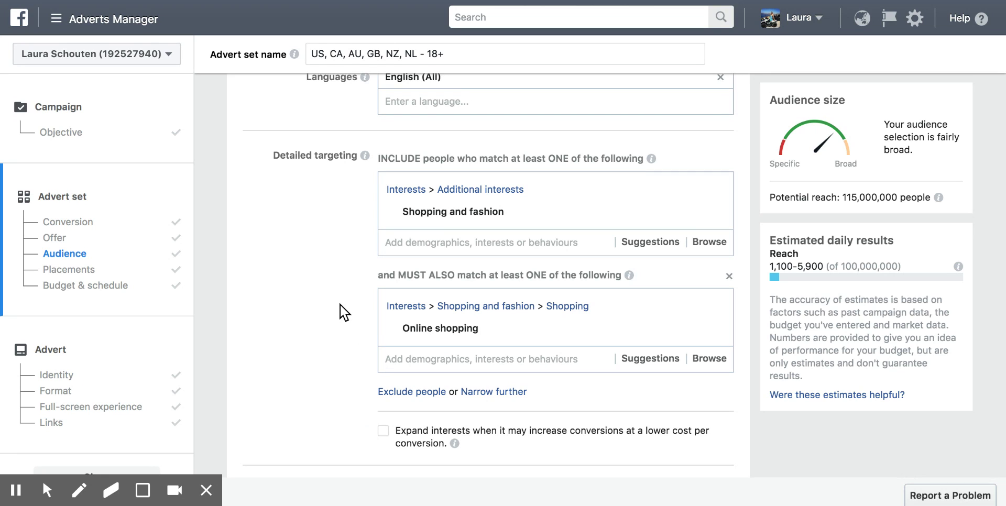
mouse_move(432, 329)
mouse_move(488, 326)
Step: Remove the Online shopping group and the Shopping and fashion interest from the detailed targeting
click(729, 276)
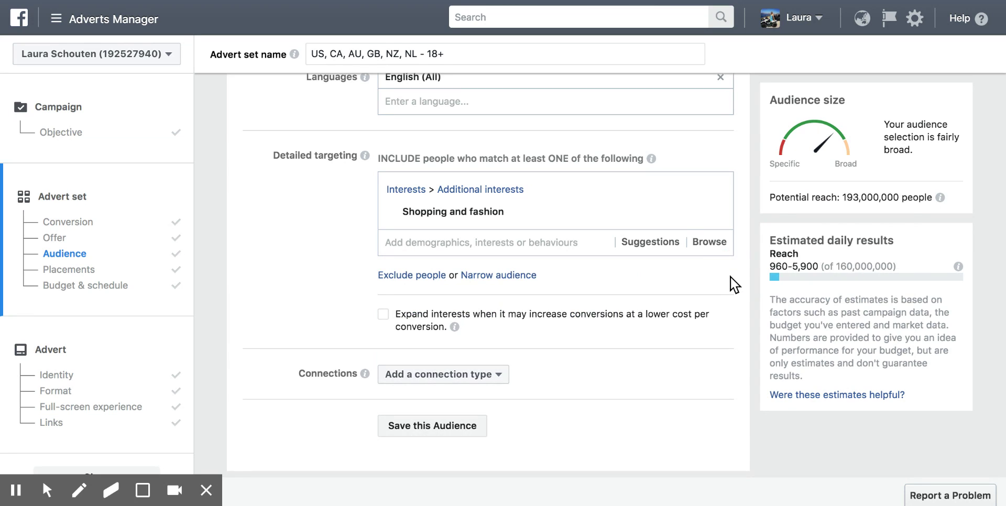
click(713, 192)
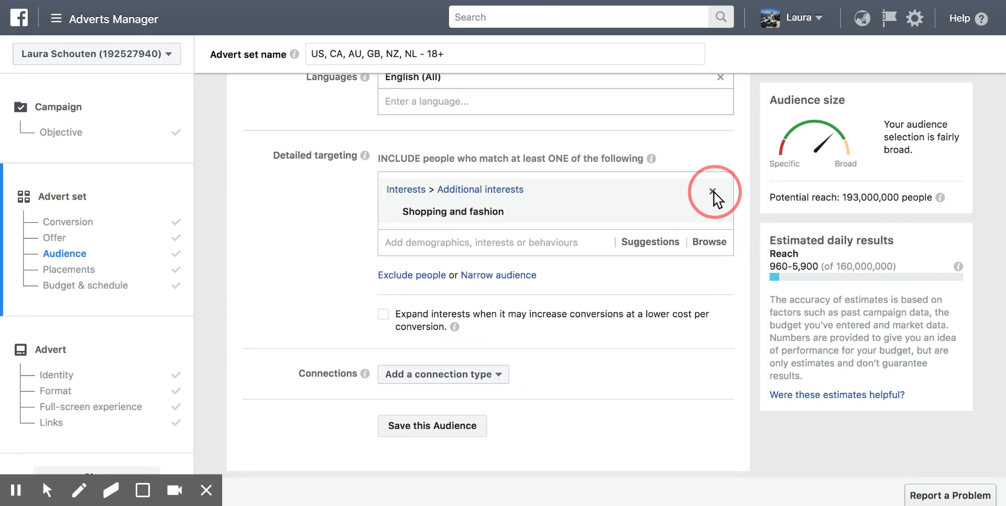
Step: Search the first detailed targeting group for "early" to check the matching interests, and clear the search
click(394, 182)
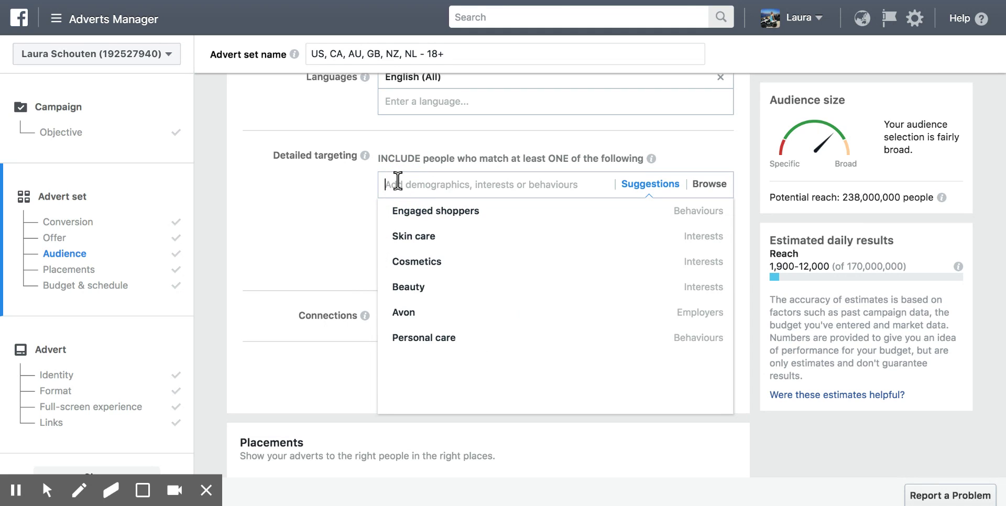
text(early)
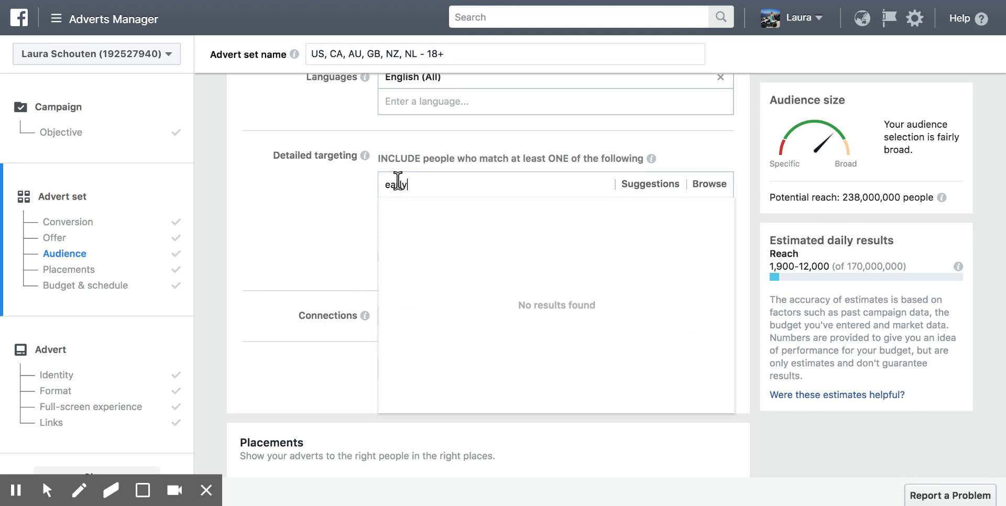
key(BackSpace)
key(BackSpace)
key(BackSpace)
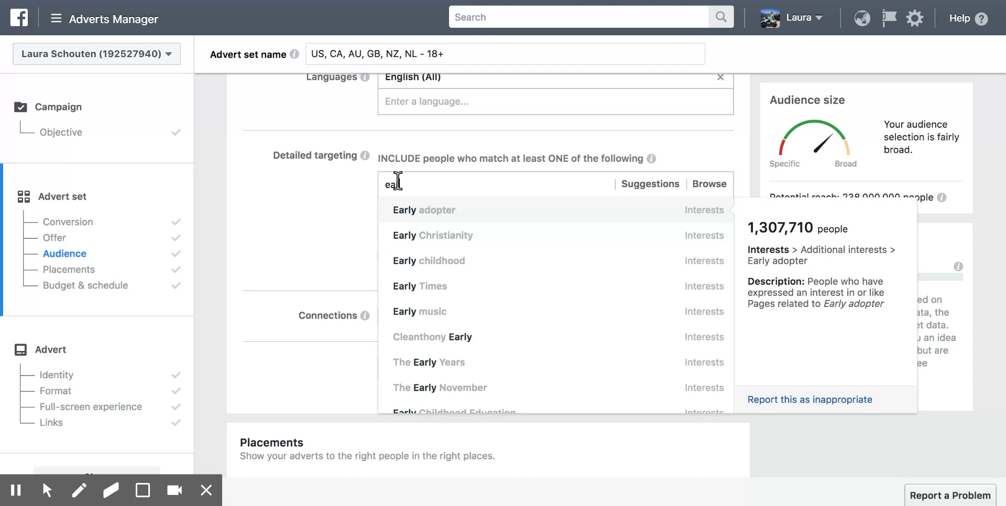
text(rly)
key(BackSpace)
key(BackSpace)
key(BackSpace)
Step: Look through the "techn" suggestions, extend the search to "technology early" and add the Early technology adopters behaviour to the first group
text(techn)
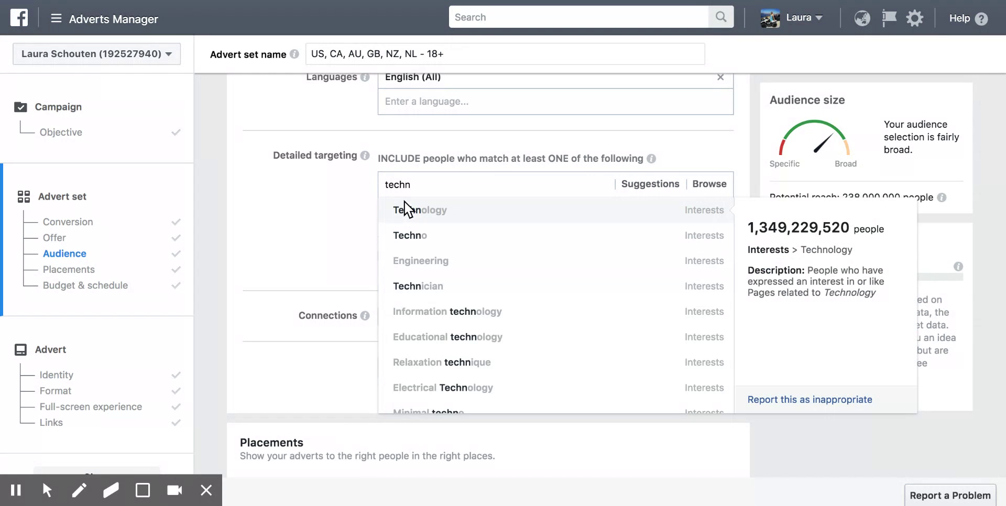
scroll(450, 346, down, 3)
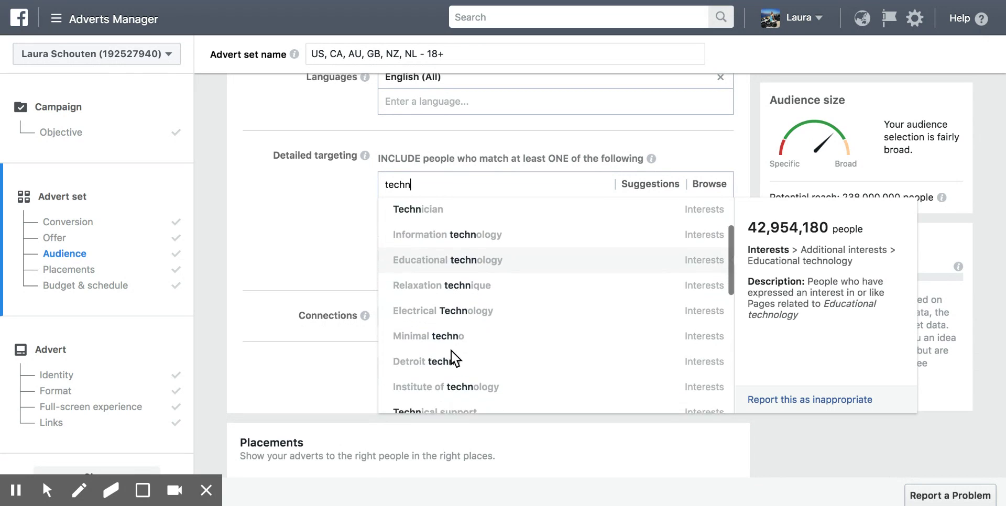
scroll(452, 359, down, 6)
scroll(452, 352, down, 4)
scroll(451, 356, up, 15)
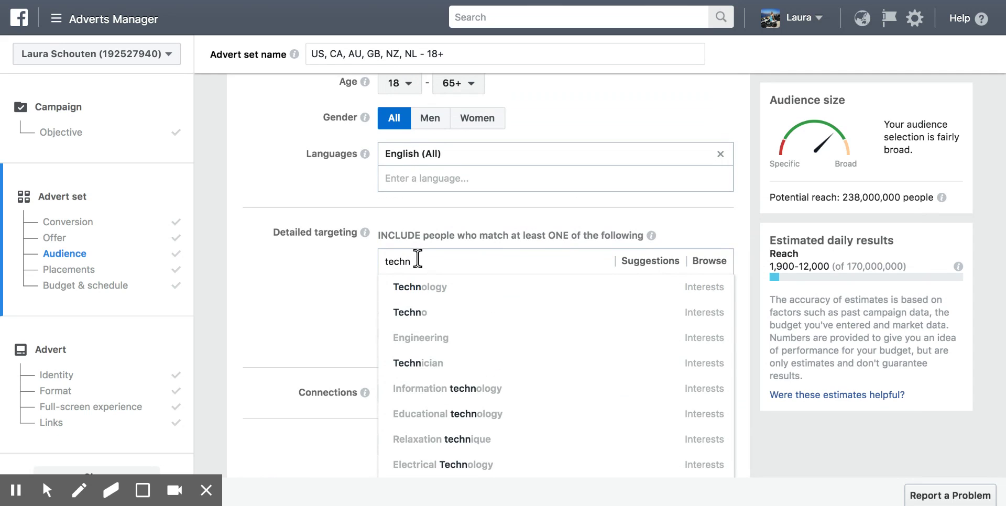
text(ologyearly)
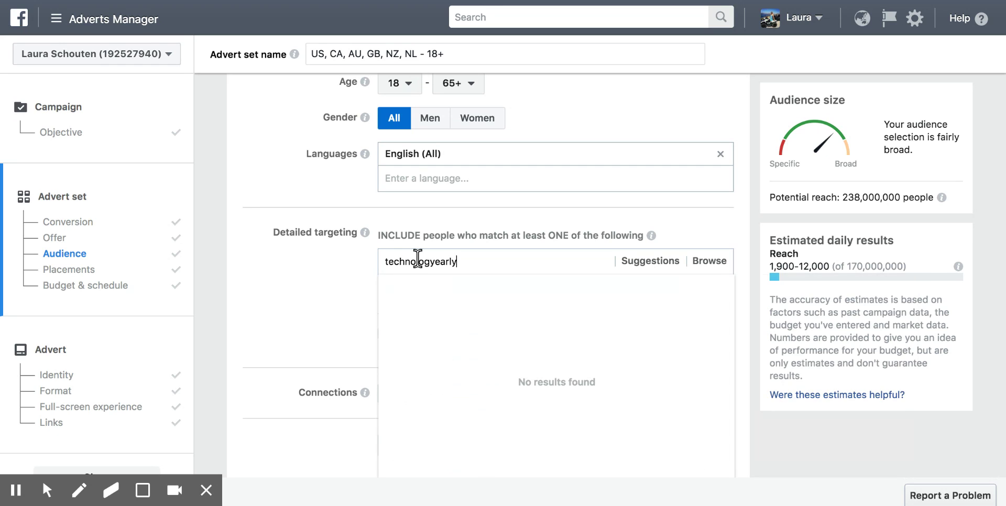
click(436, 261)
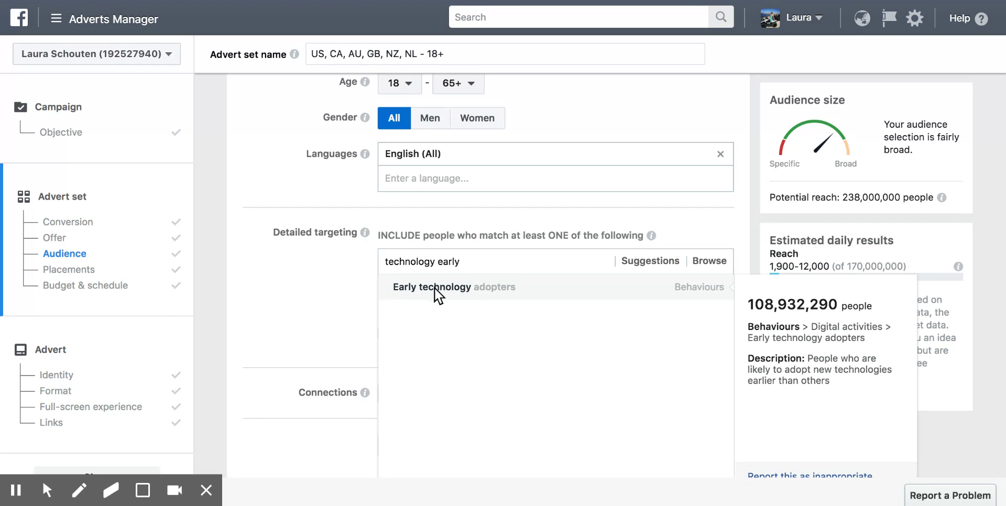
click(502, 287)
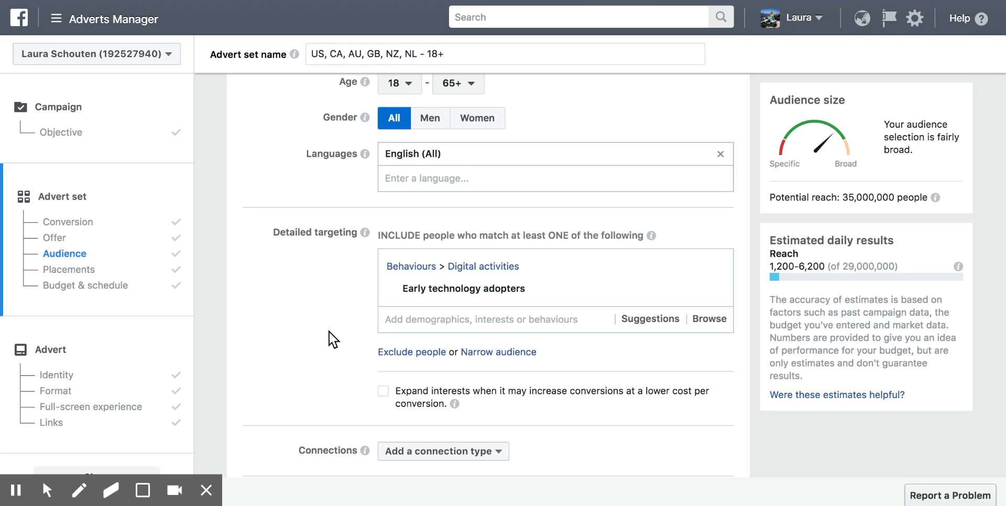
Step: Narrow the audience with a second must-also-match group and search it for "drones" and "drone" to check the suggested interests
click(512, 352)
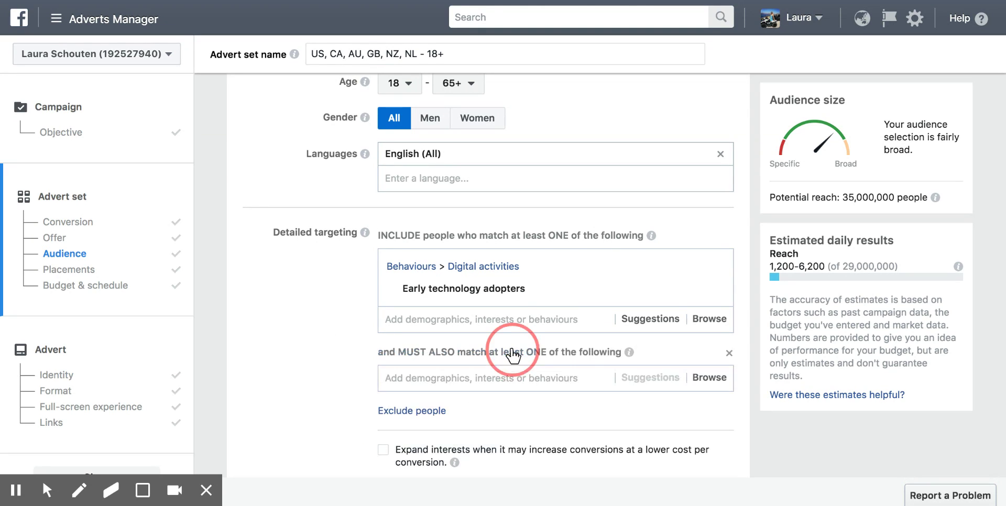
click(410, 378)
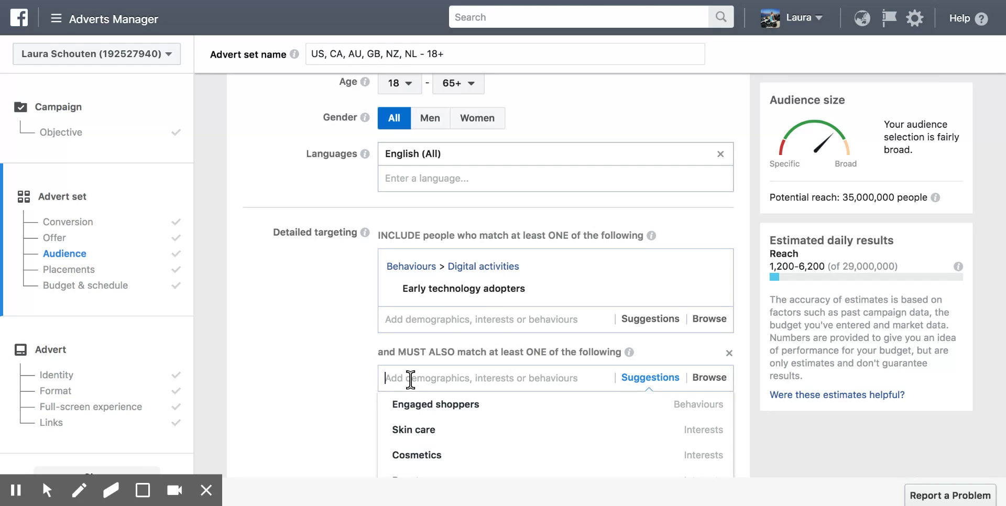
text(drones)
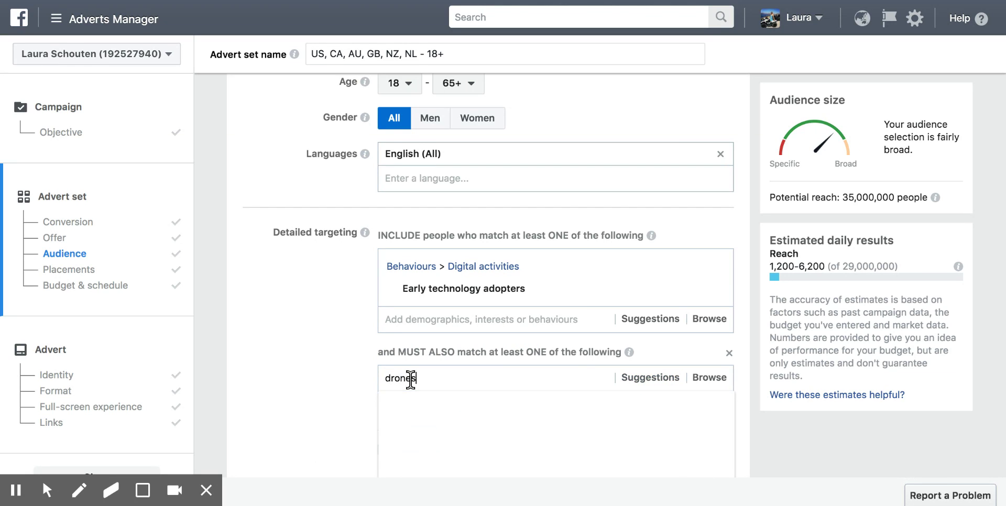
scroll(367, 397, down, 3)
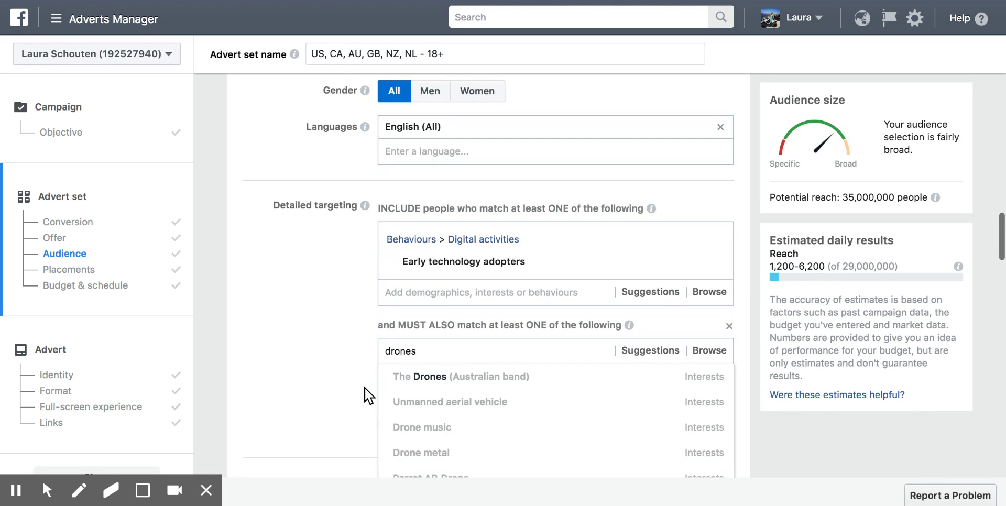
key(BackSpace)
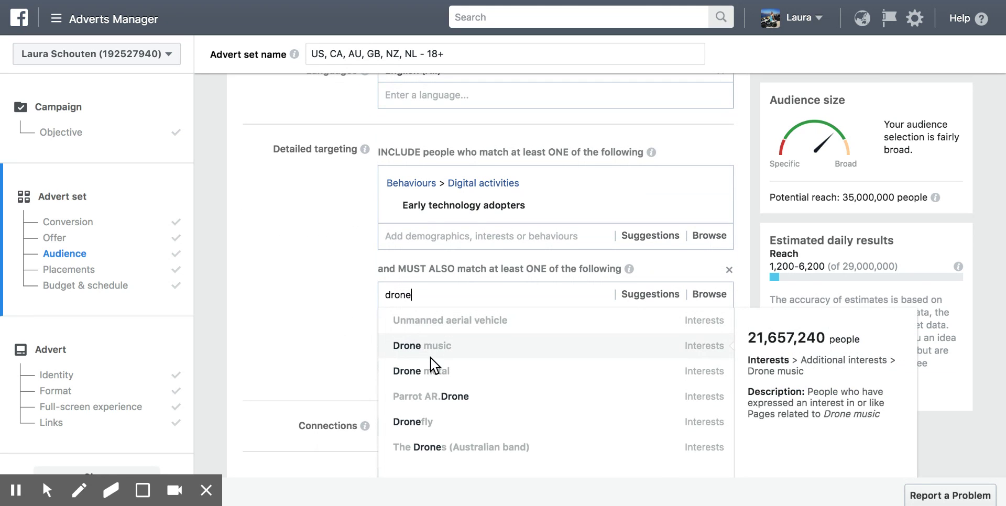
scroll(429, 357, down, 3)
scroll(430, 357, up, 6)
Step: Replace the drone search in the second group with "consumer el" and add the Consumer electronics interest
key(BackSpace)
key(BackSpace)
key(BackSpace)
key(BackSpace)
key(BackSpace)
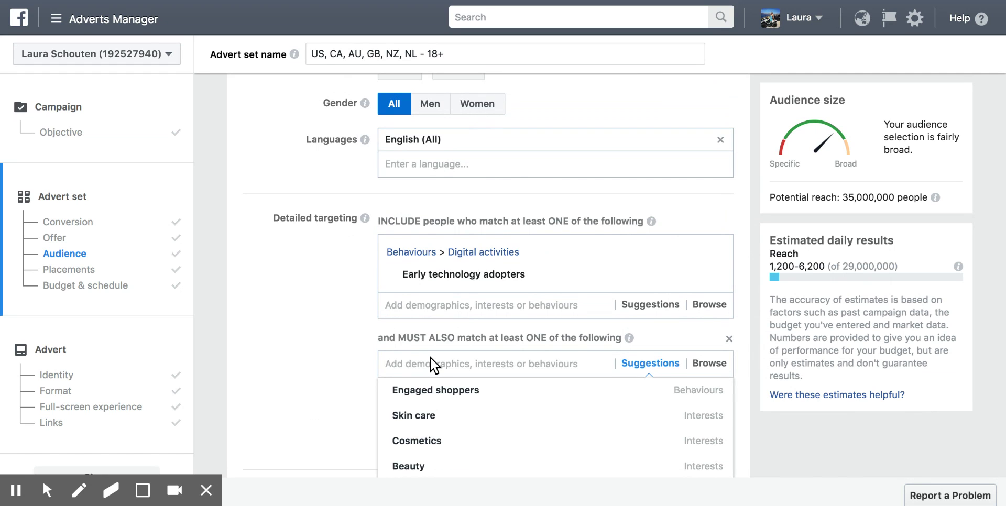
text(ns)
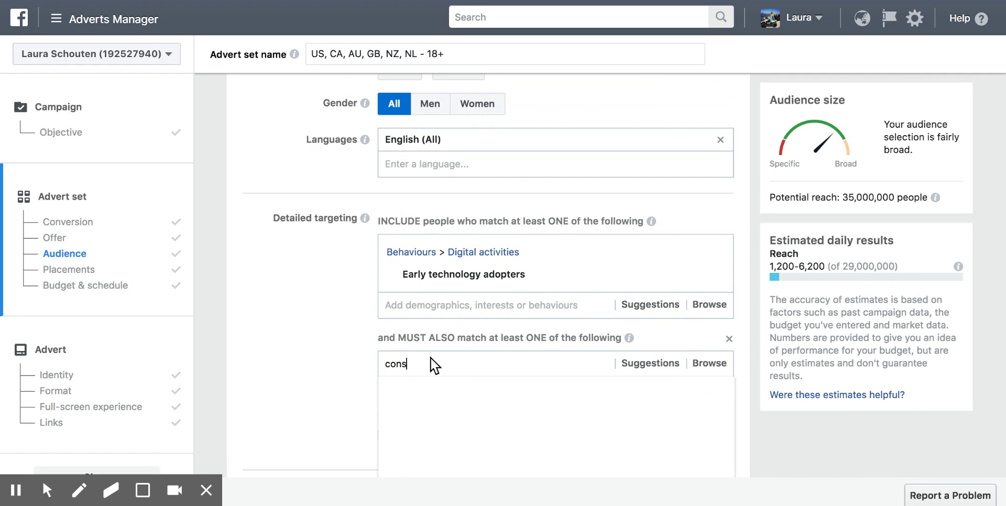
text(umer el)
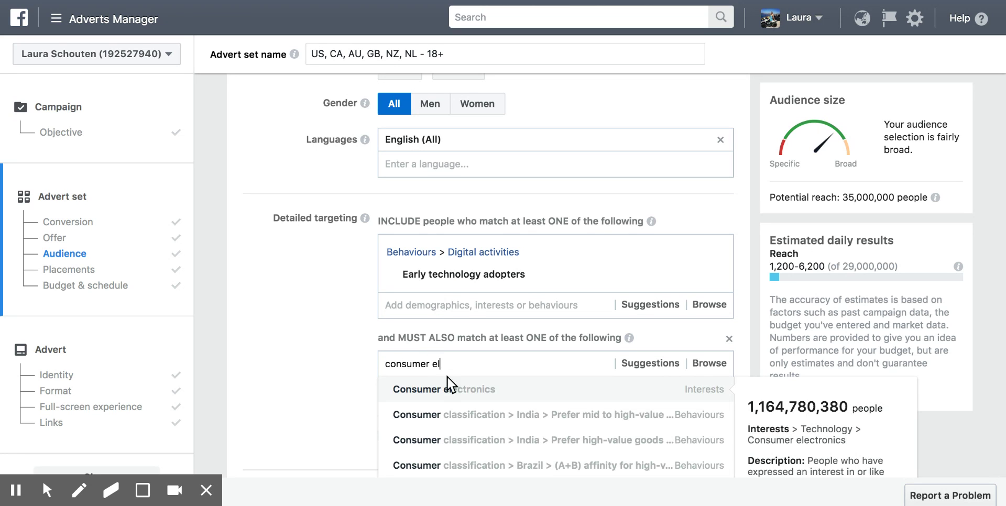
click(457, 389)
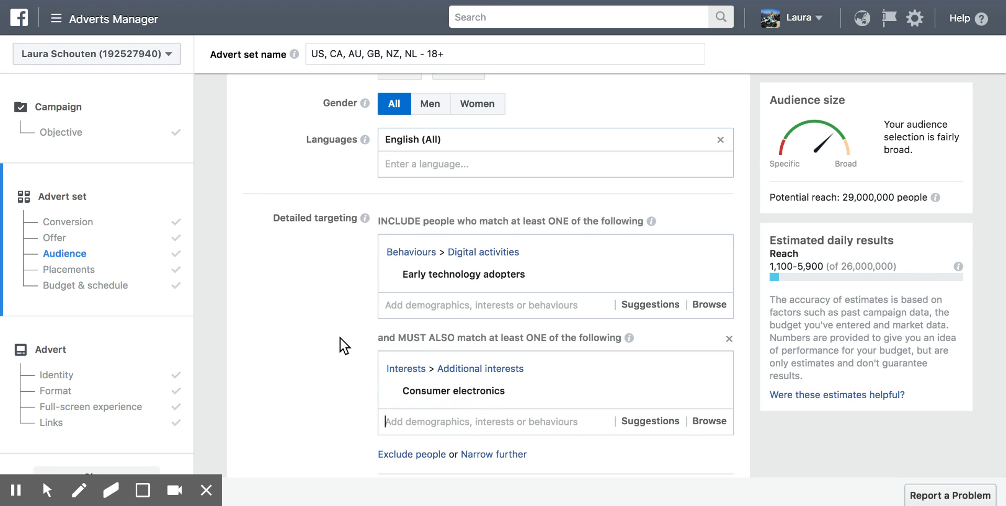
Step: Narrow the audience further with a third must-also-match group containing the Engaged shoppers behaviour
mouse_move(444, 396)
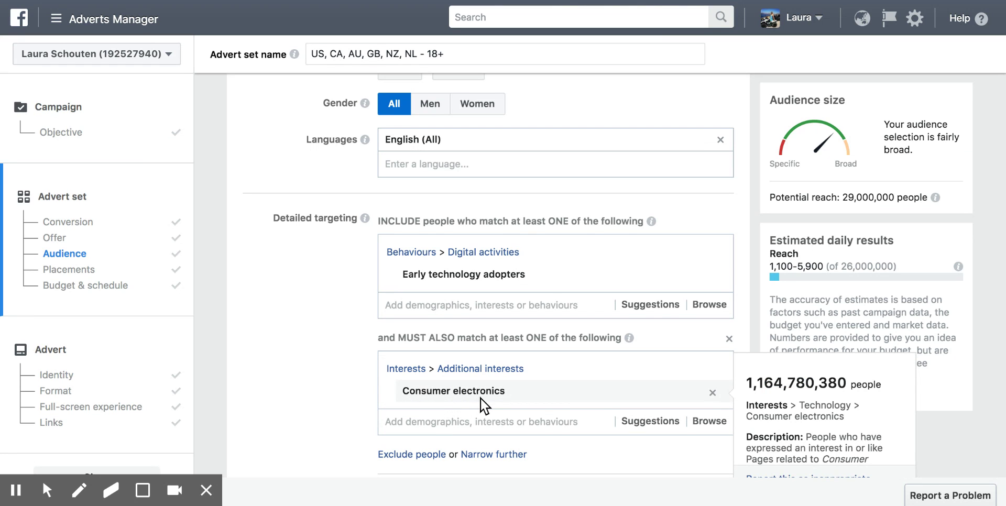
scroll(336, 385, down, 2)
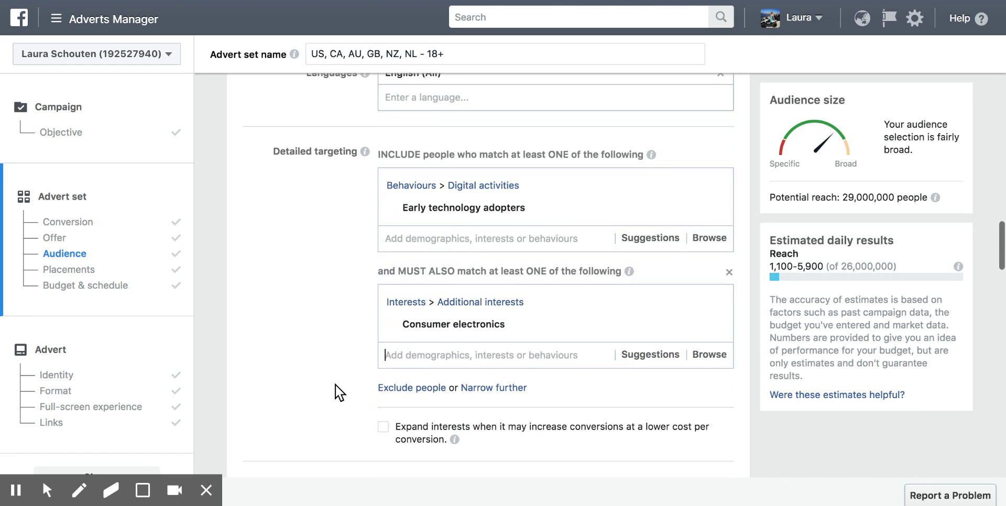
click(493, 388)
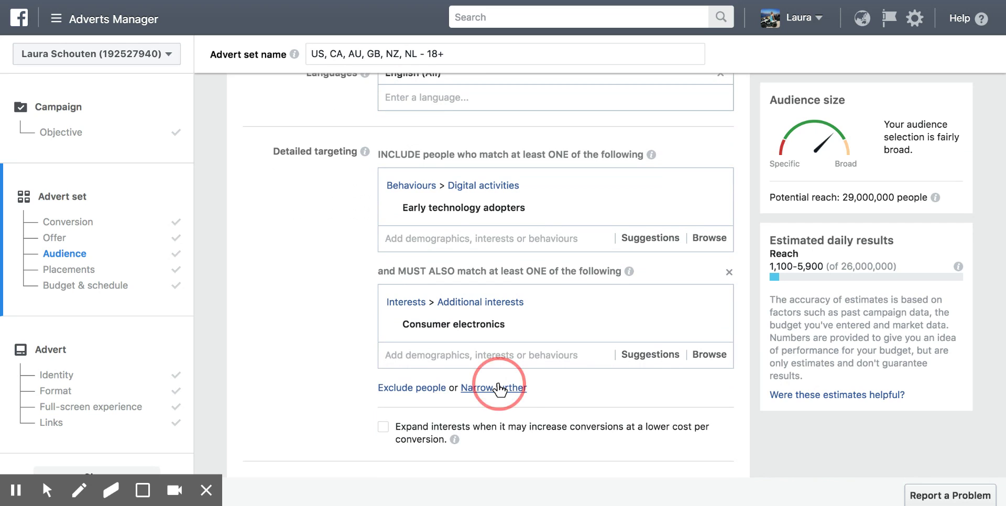
click(405, 414)
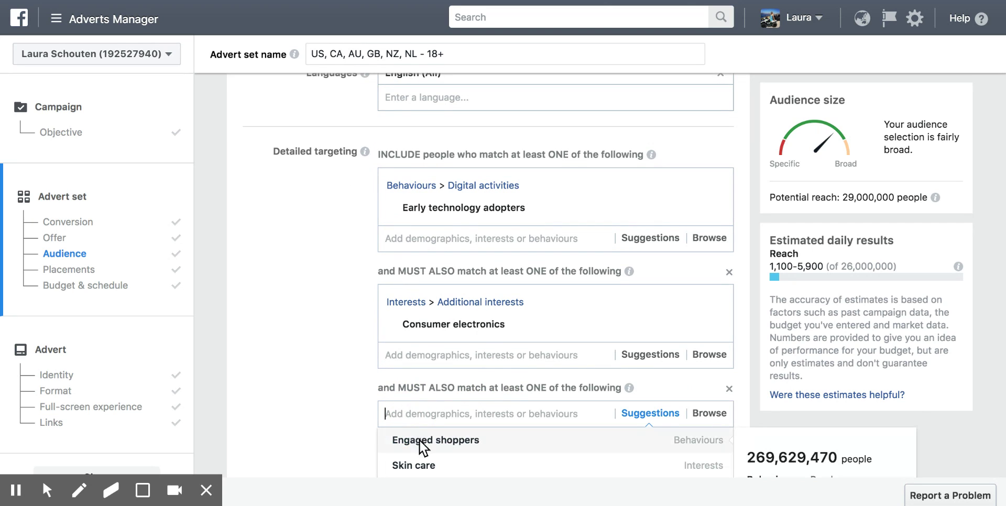
click(427, 452)
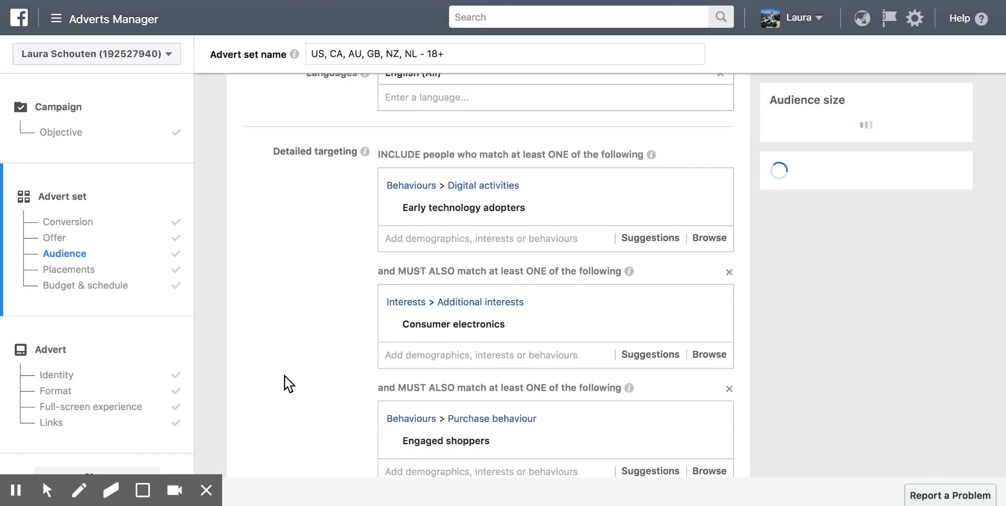
Step: Review the three layered targeting groups and the placement settings below them
mouse_move(427, 216)
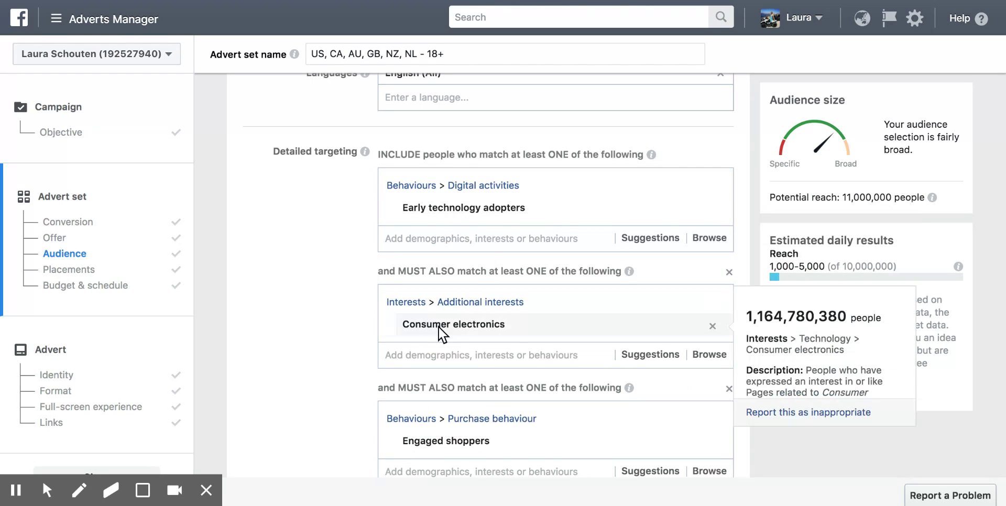
mouse_move(416, 336)
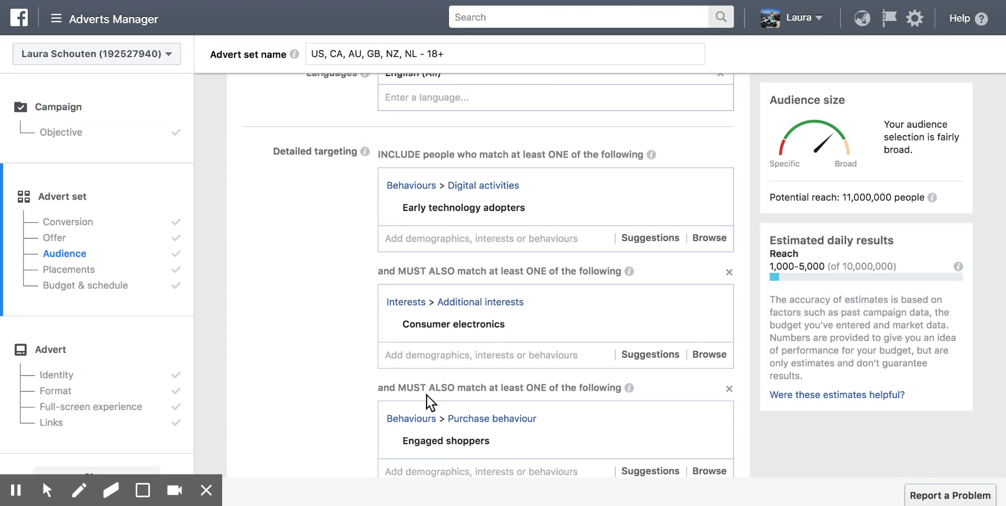
mouse_move(439, 443)
scroll(316, 404, down, 3)
mouse_move(433, 379)
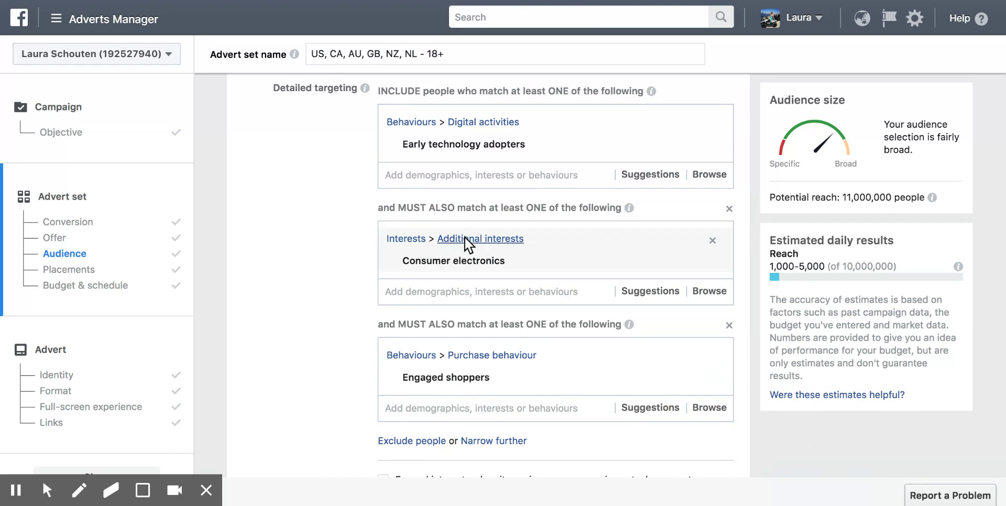
mouse_move(455, 253)
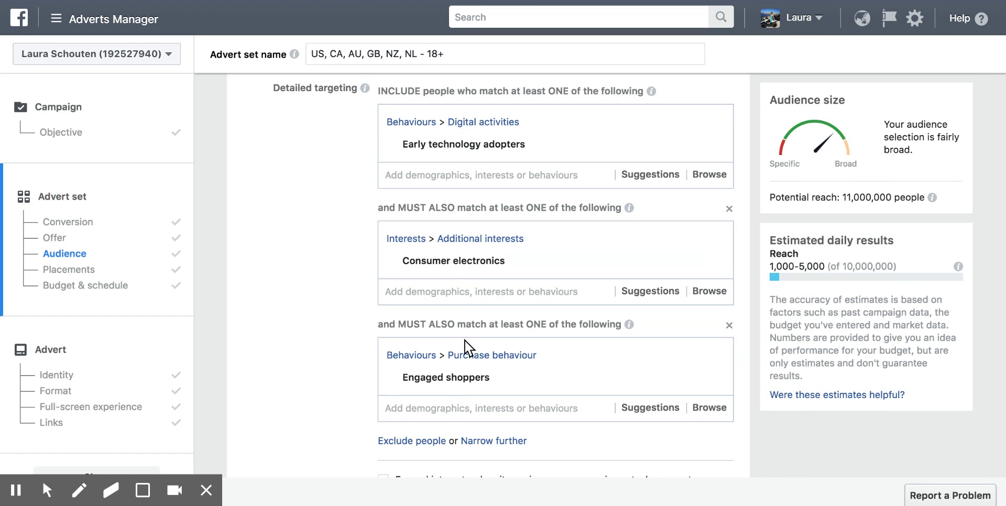
mouse_move(470, 380)
scroll(321, 292, down, 12)
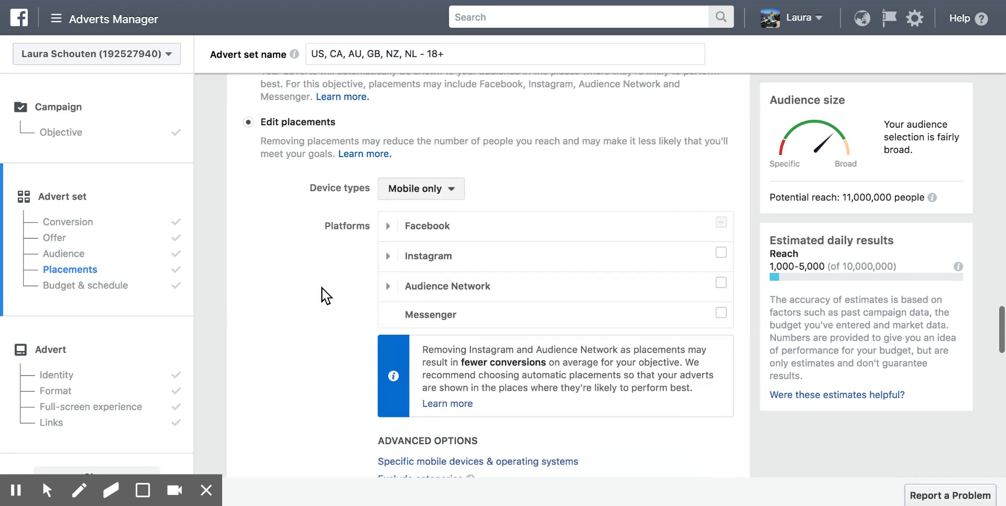
Step: Leave the unfinished advert set for the campaign list and open the advert sets of the Conversions campaign
scroll(322, 291, down, 5)
scroll(322, 292, up, 10)
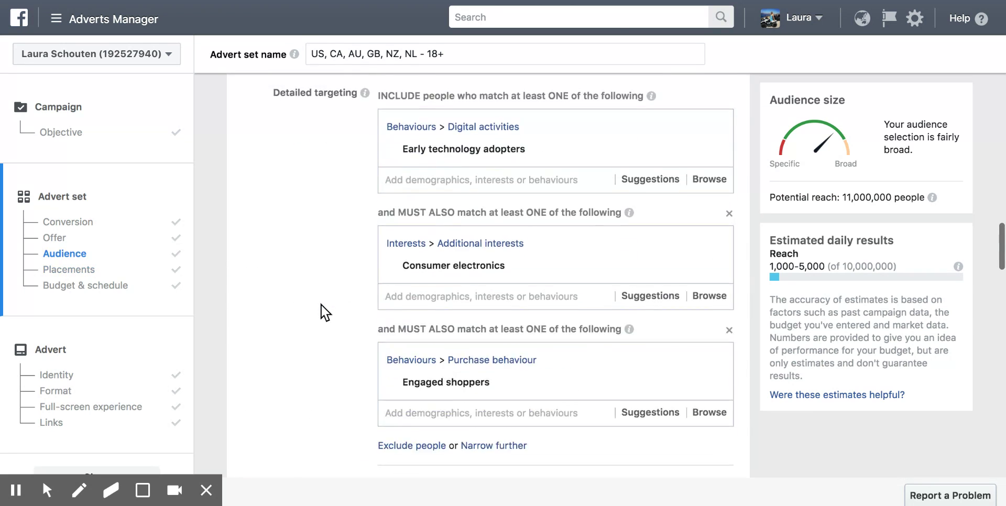
scroll(321, 304, up, 7)
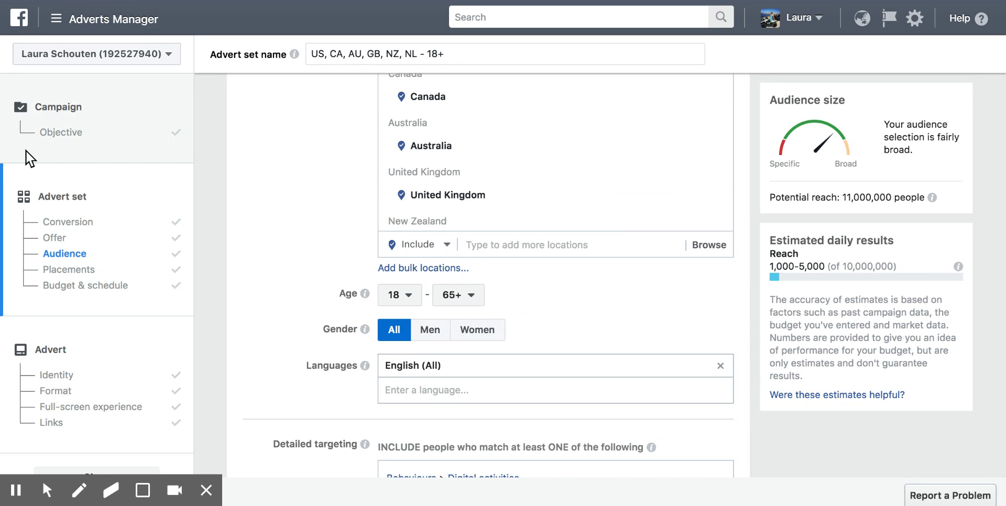
click(94, 23)
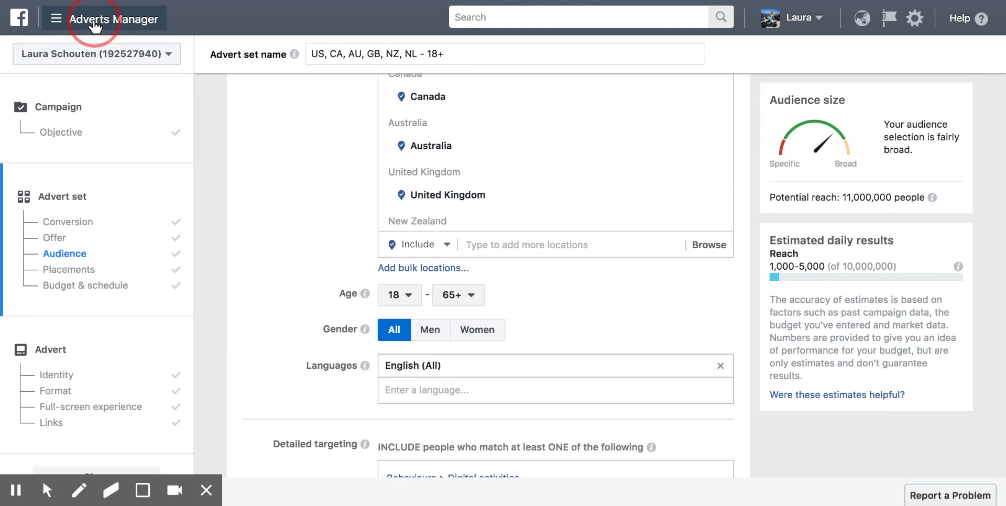
click(70, 110)
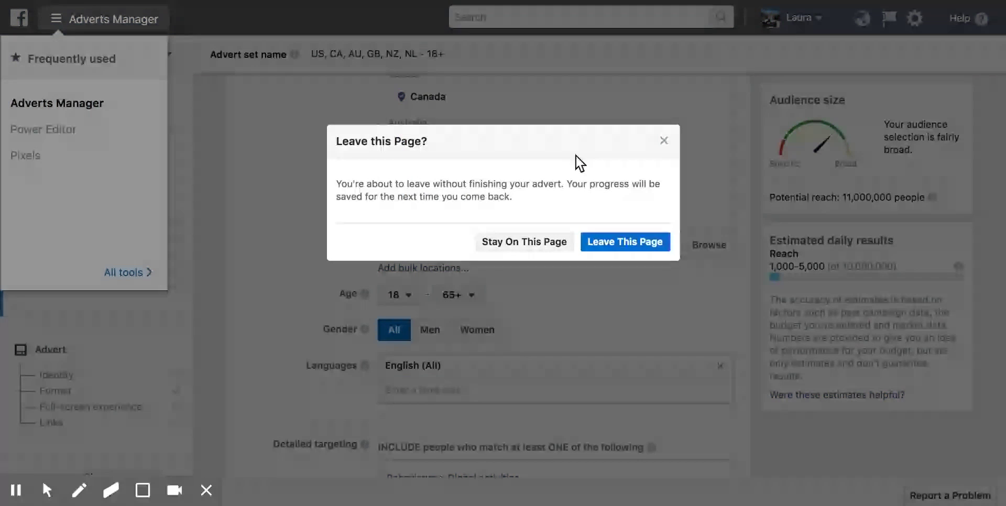
click(613, 240)
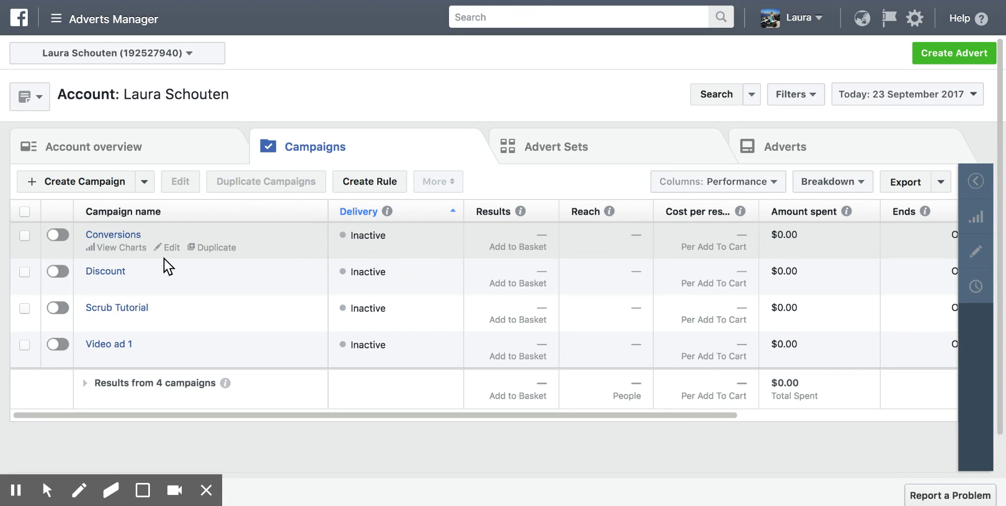
click(107, 239)
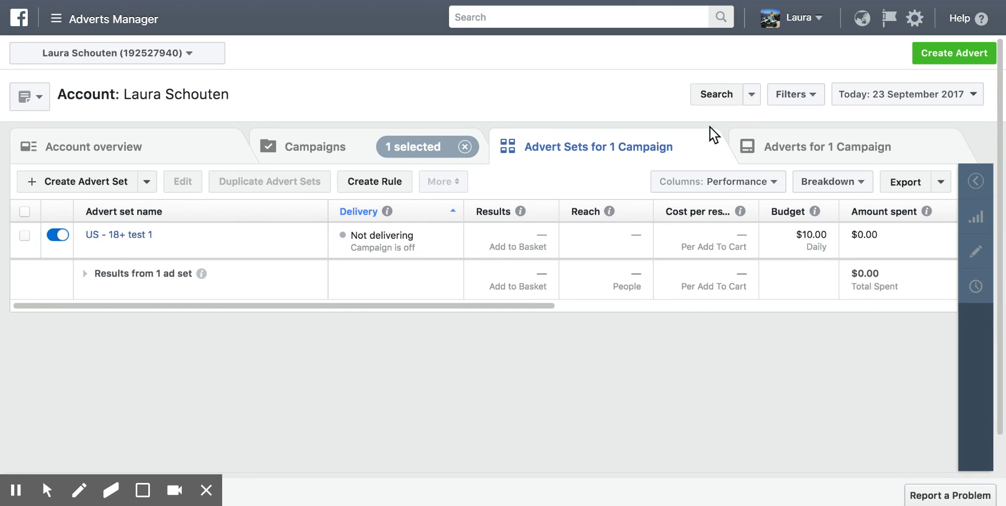
Step: Set the reporting date range for the advert sets to Lifetime
click(880, 108)
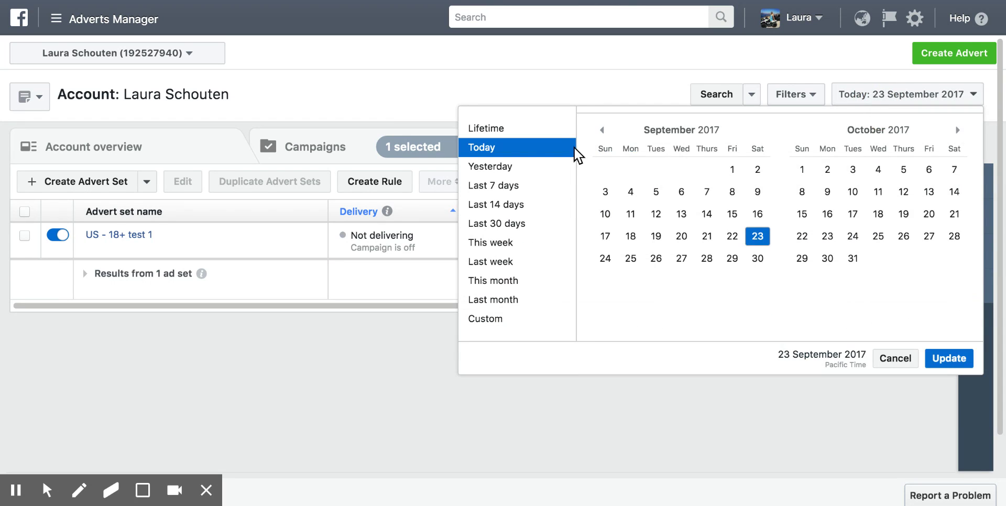
click(470, 126)
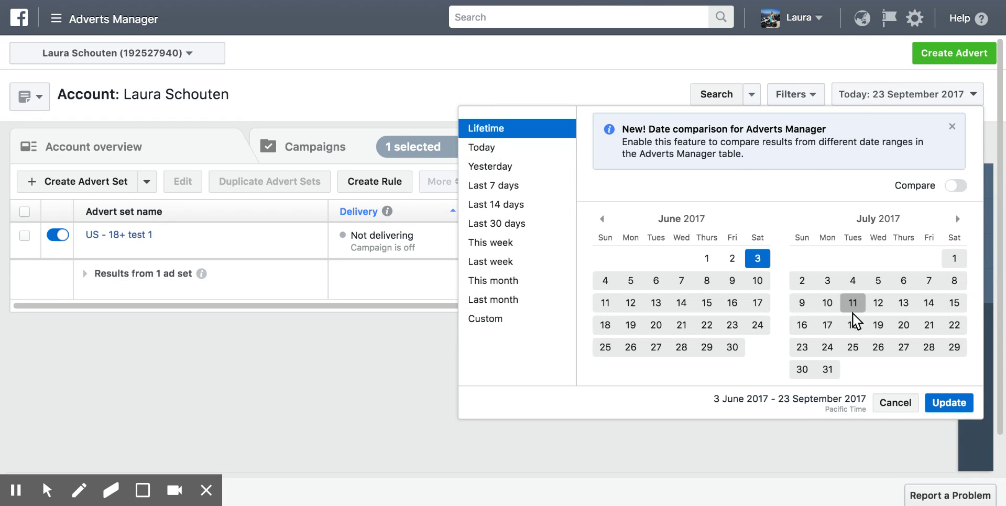
click(948, 409)
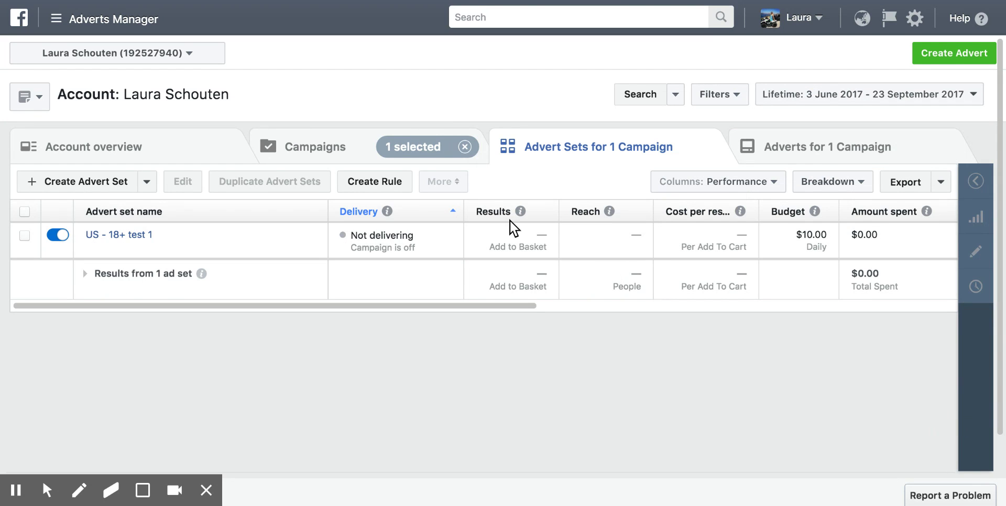
Step: Dismiss the link click destination tip and break down the advert set results by Age
click(841, 189)
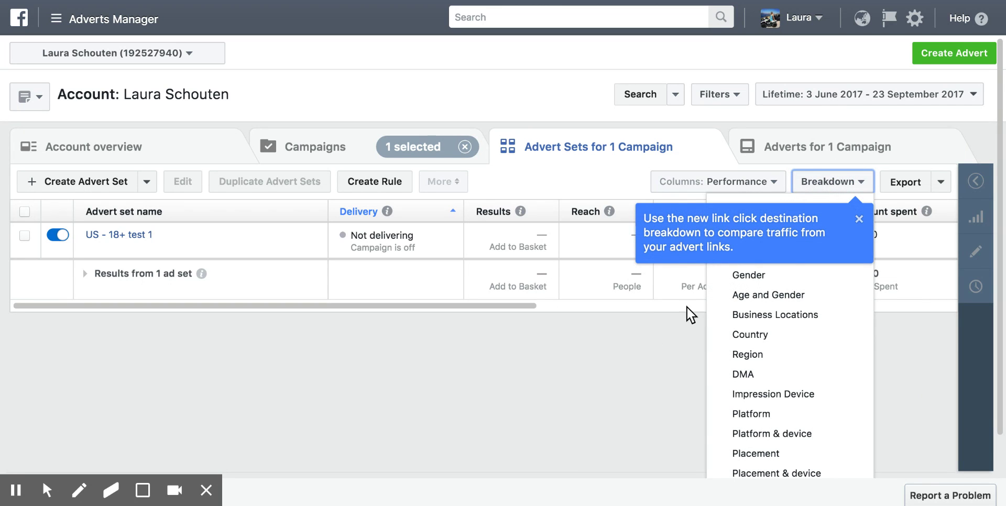
click(858, 218)
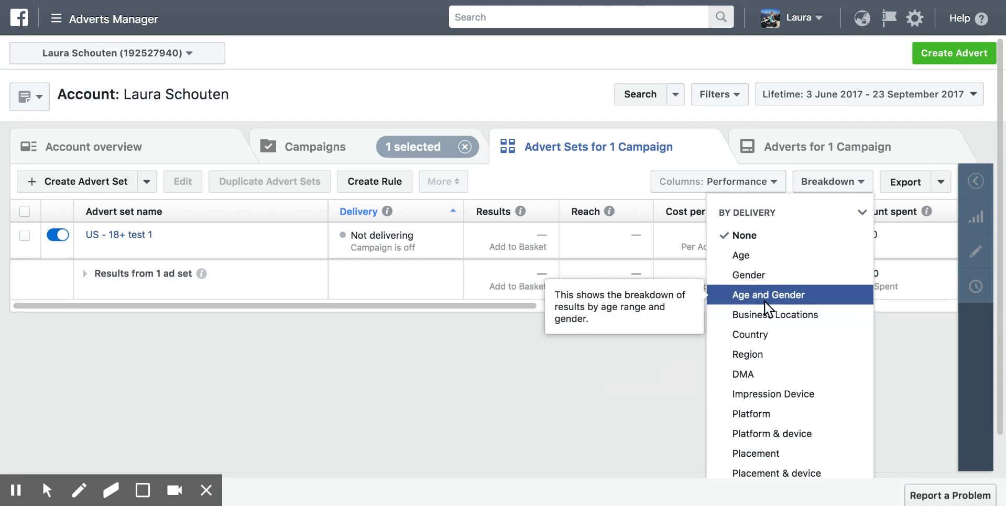
click(759, 257)
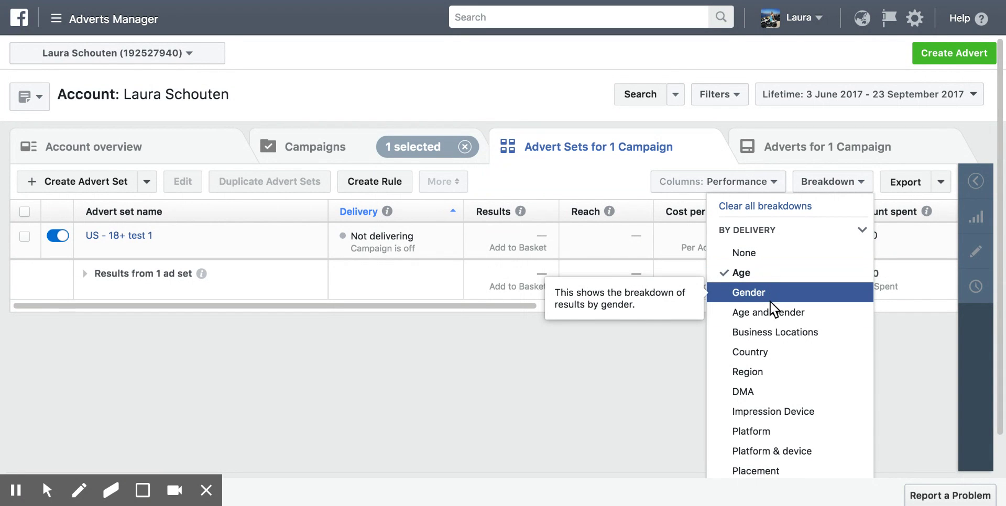
Step: Switch the results breakdown to Country and look through the other delivery breakdown options
scroll(770, 314, down, 1)
click(762, 325)
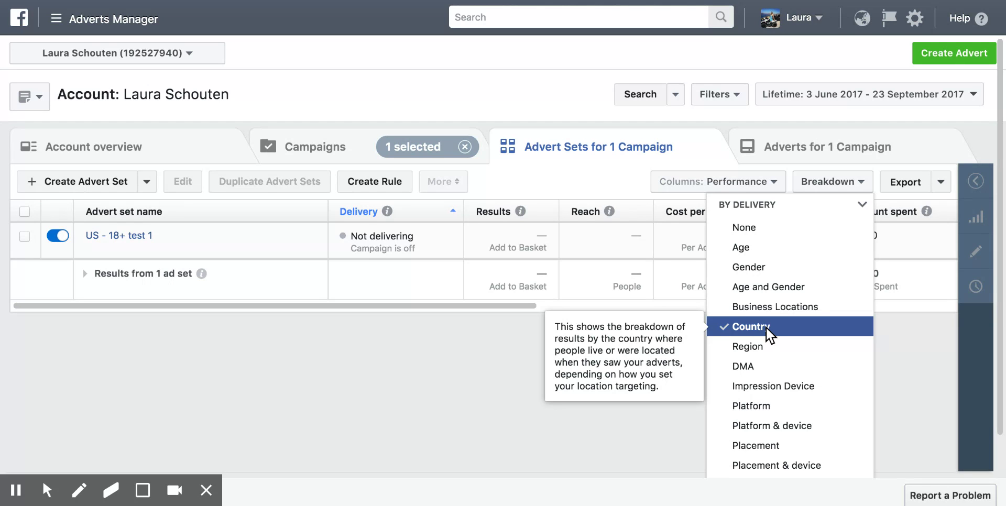
scroll(766, 327, down, 1)
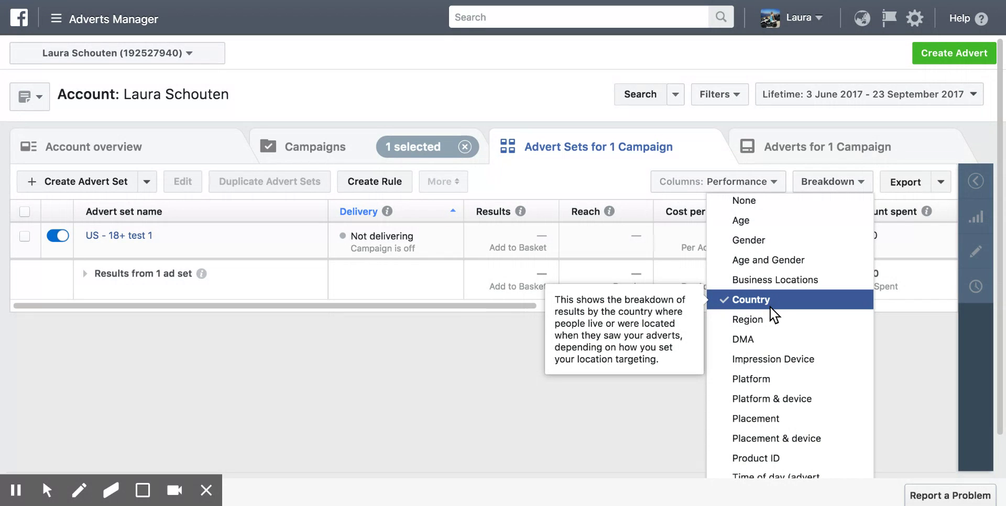
scroll(769, 306, down, 3)
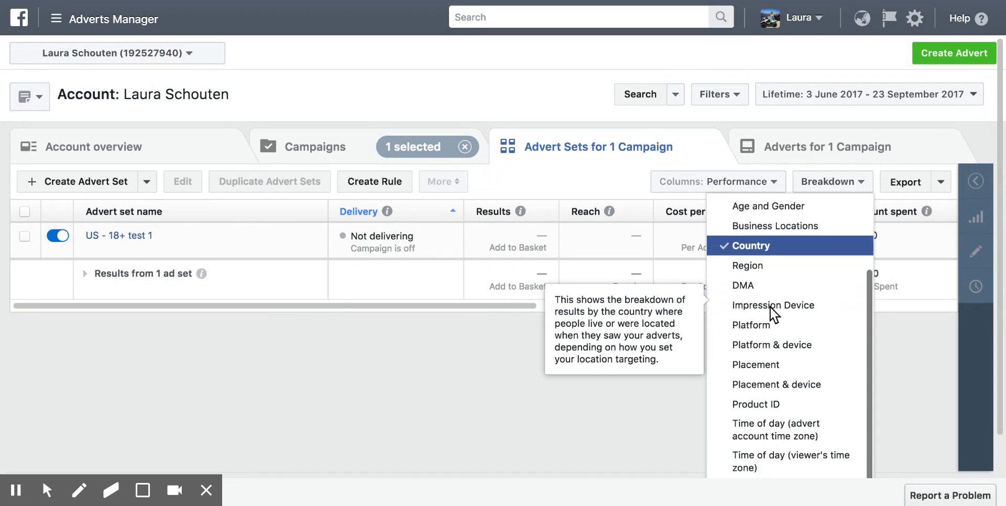
scroll(770, 304, up, 2)
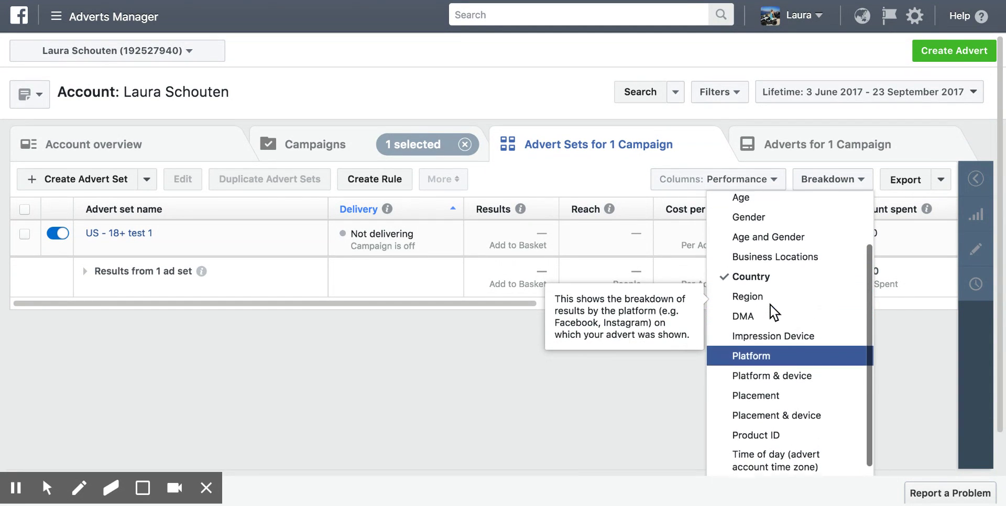
scroll(770, 304, down, 1)
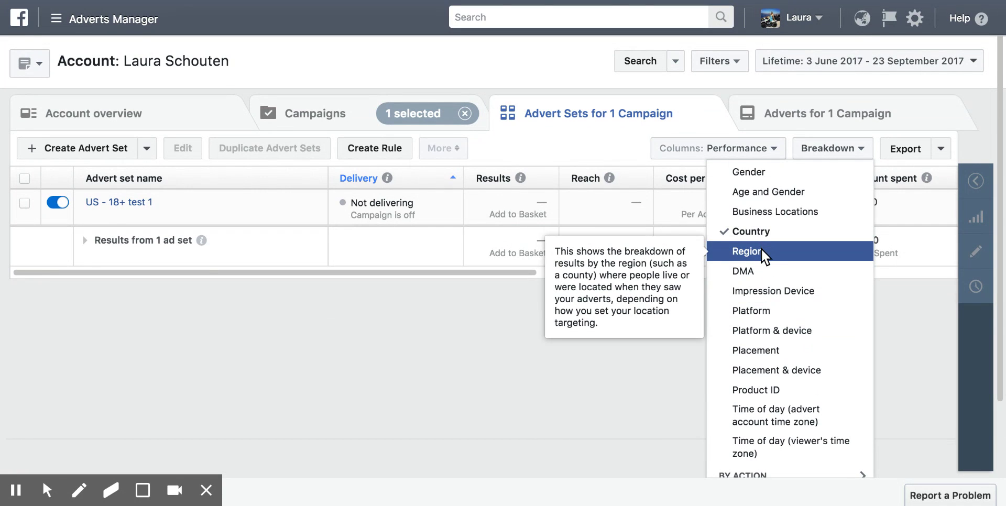
scroll(761, 248, up, 3)
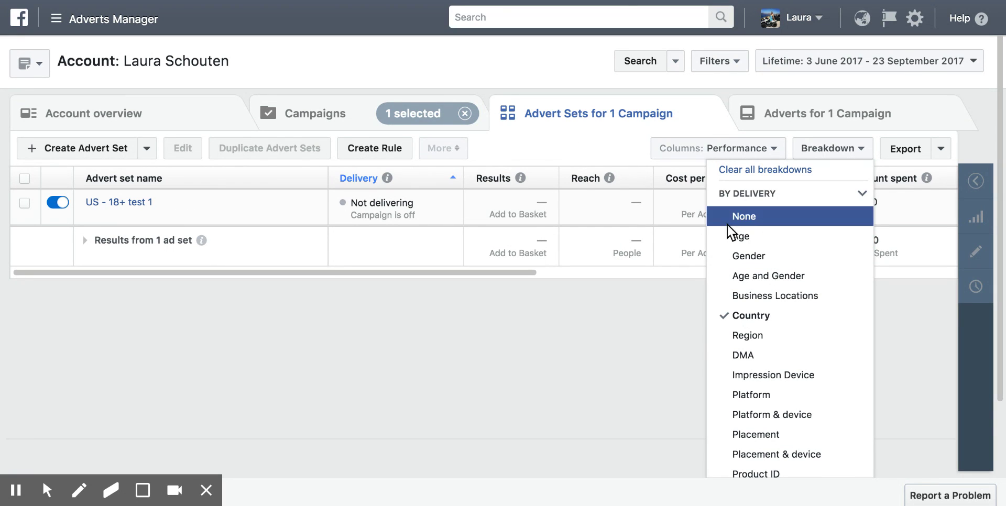
click(541, 142)
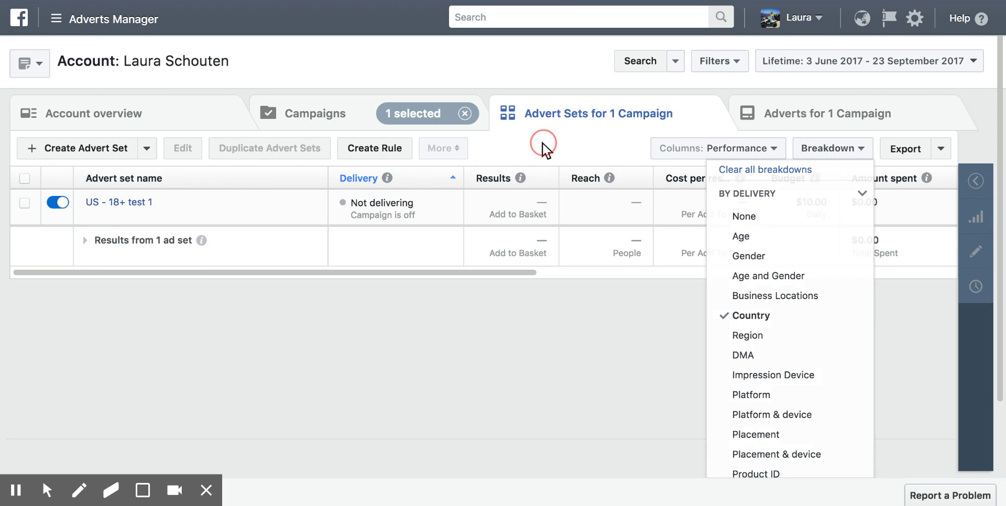